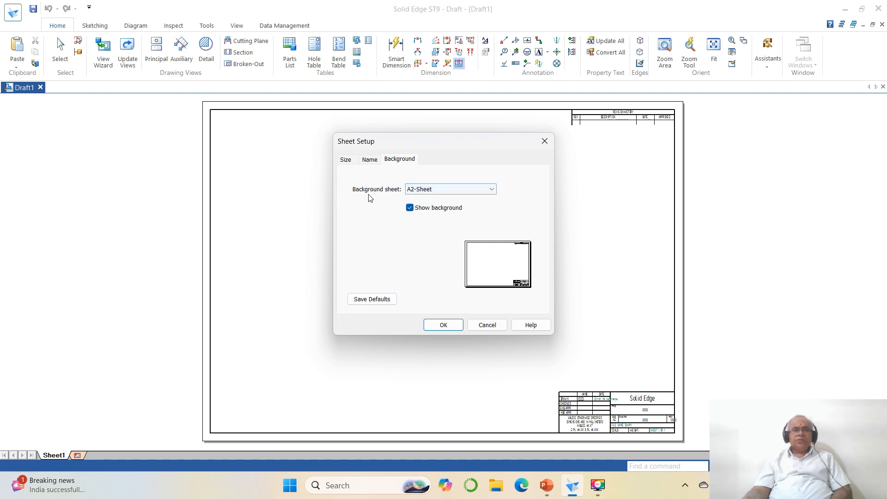
Set the sheet background to A4-Sheet with the background hidden, and fit the blank sheet to the window.
{"action": "left_click", "coordinate": [492, 190]}
{"action": "left_click", "coordinate": [428, 228]}
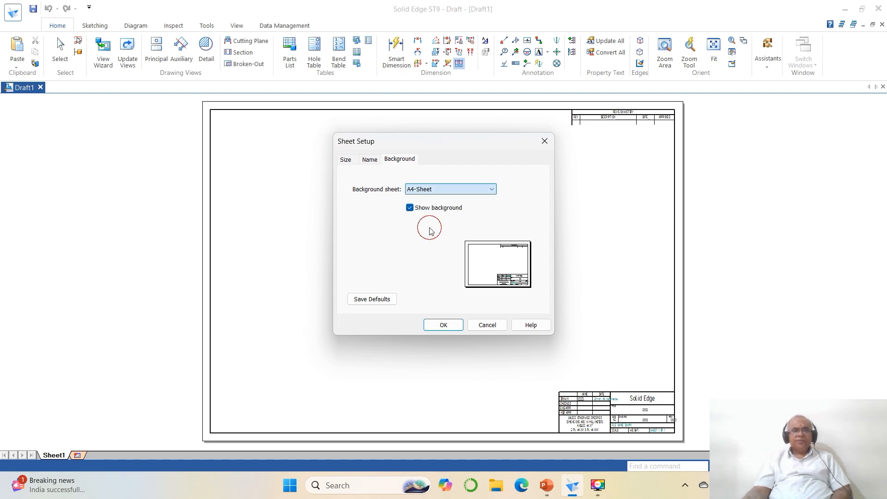
{"action": "left_click", "coordinate": [409, 208]}
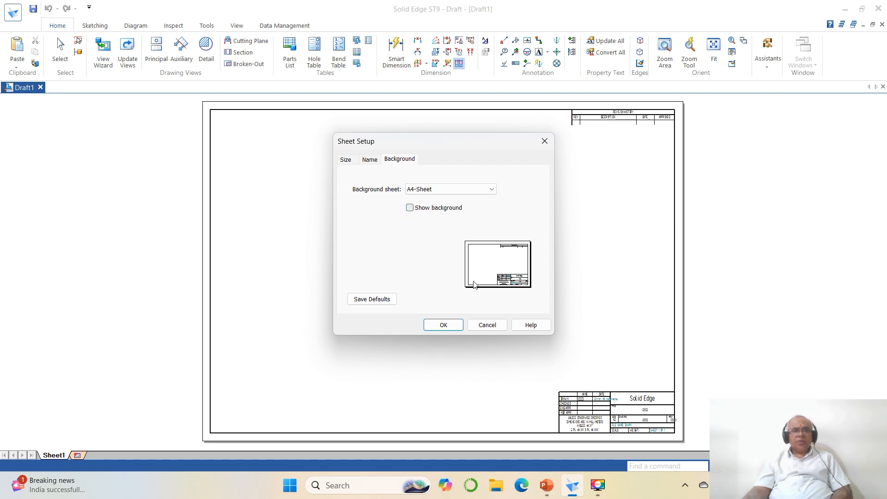
{"action": "left_click", "coordinate": [445, 325]}
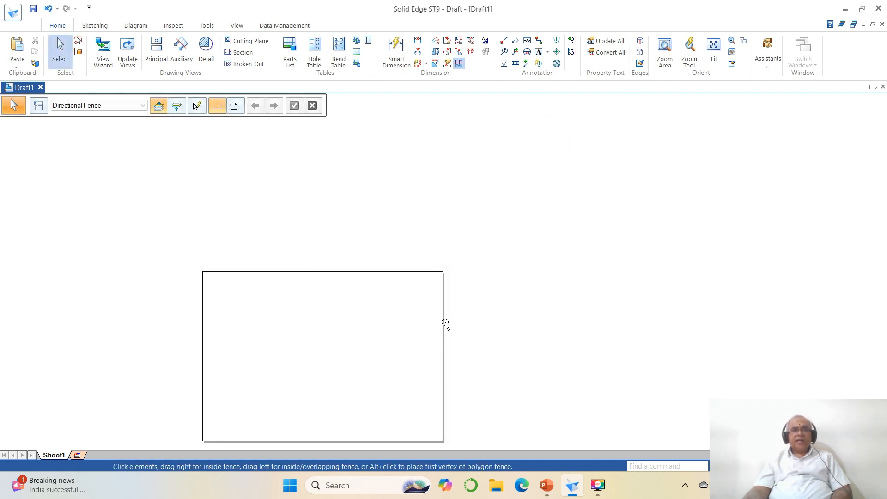
{"action": "left_click", "coordinate": [714, 48]}
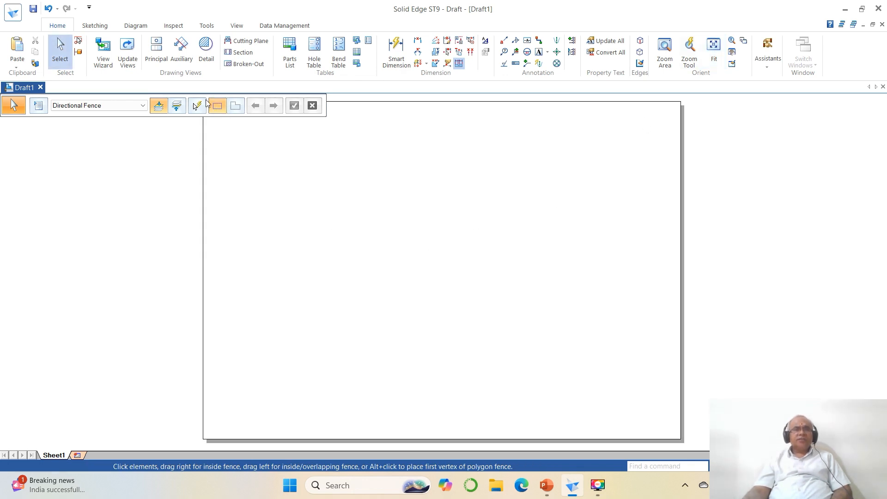
Start the Text command with the font Times New Roman and a text size of 4.
{"action": "left_click", "coordinate": [95, 25]}
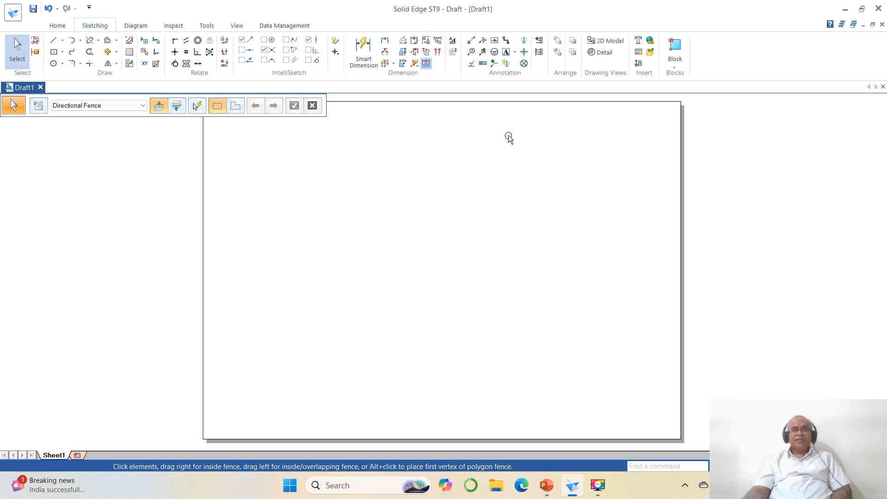
{"action": "left_click", "coordinate": [505, 52]}
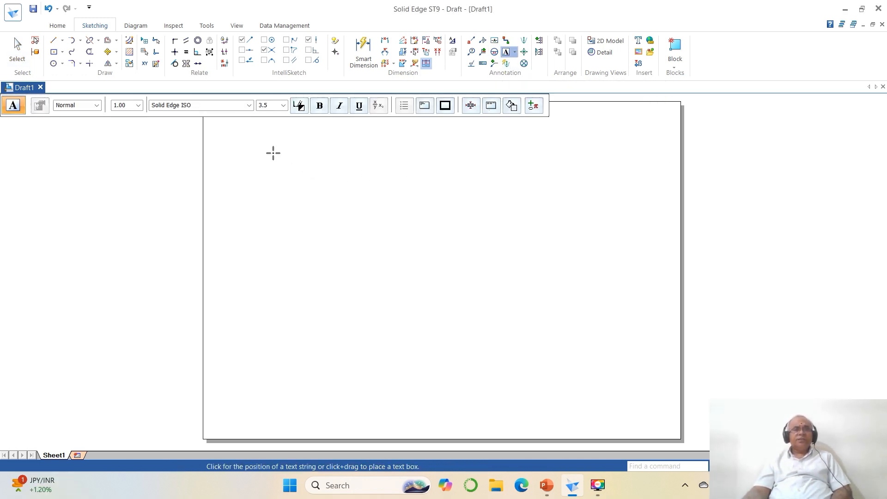
{"action": "left_click", "coordinate": [249, 106]}
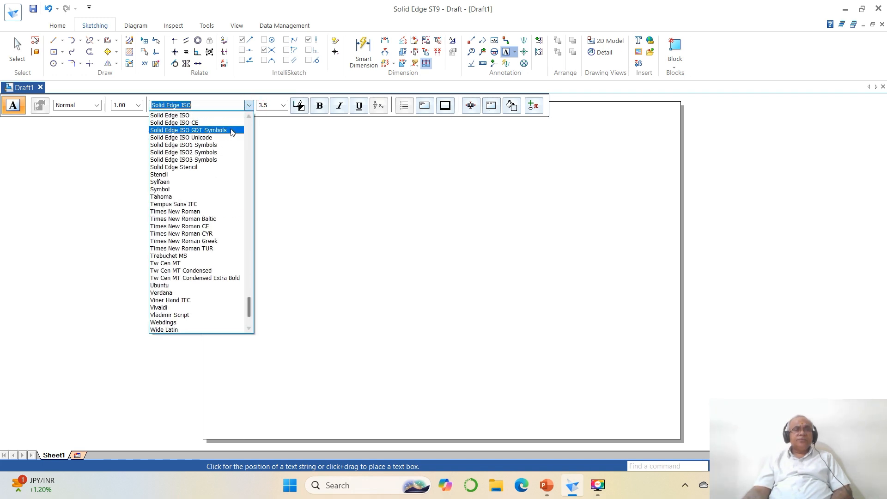
{"action": "left_click", "coordinate": [206, 212]}
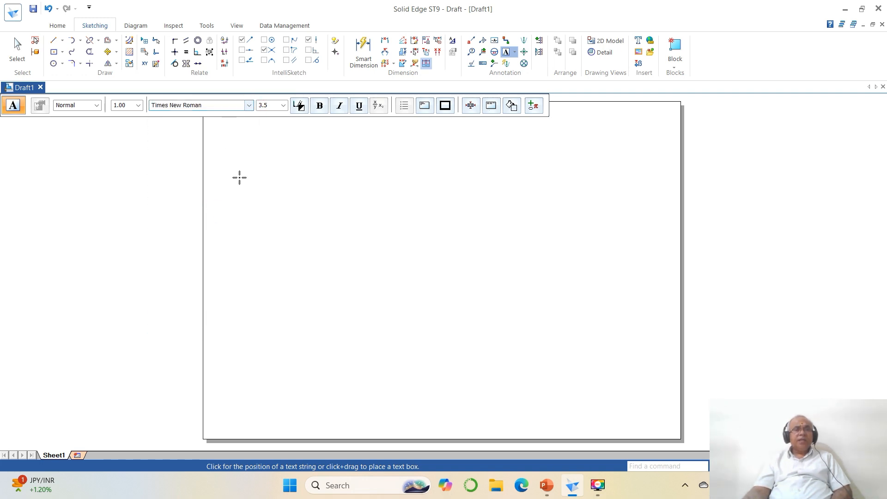
{"action": "left_click", "coordinate": [276, 108]}
{"action": "type", "text": "4"}
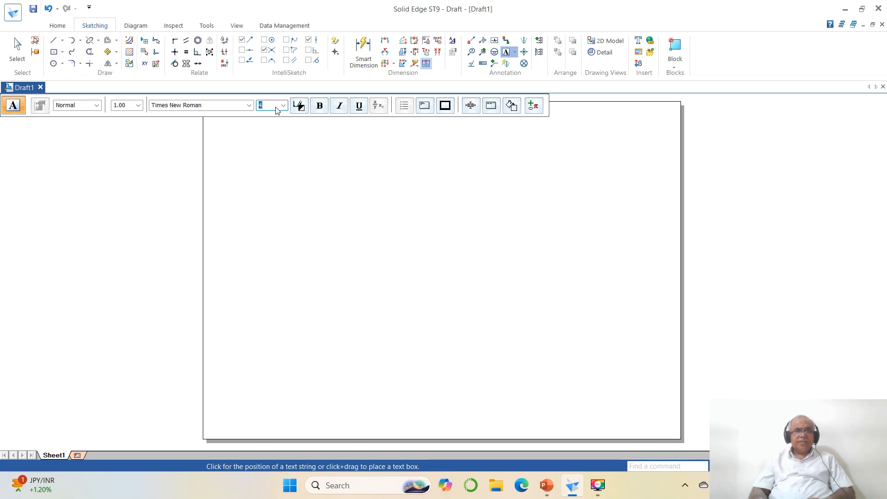
Place text near the sheet's upper-left corner reading "An equilateral triangular lamina of 25 mm sides", following the problem statement on the PowerPoint slide.
{"action": "left_click", "coordinate": [545, 493]}
{"action": "left_click", "coordinate": [544, 490]}
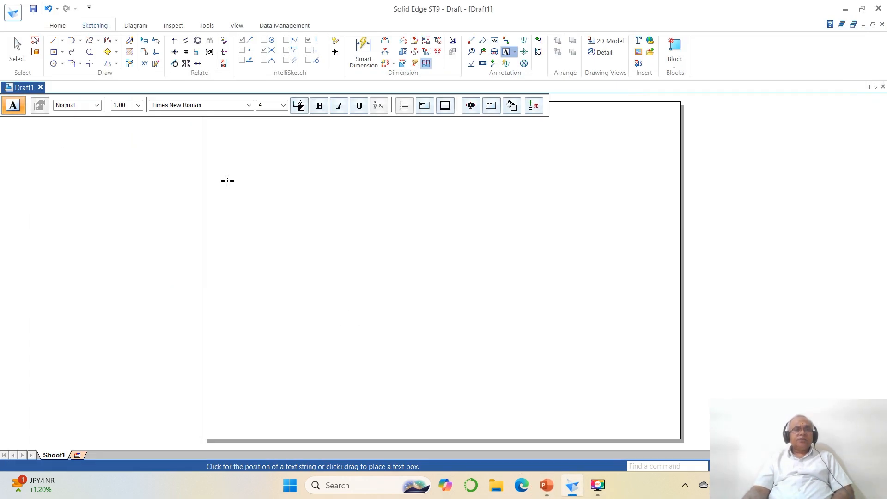
{"action": "left_click", "coordinate": [216, 150]}
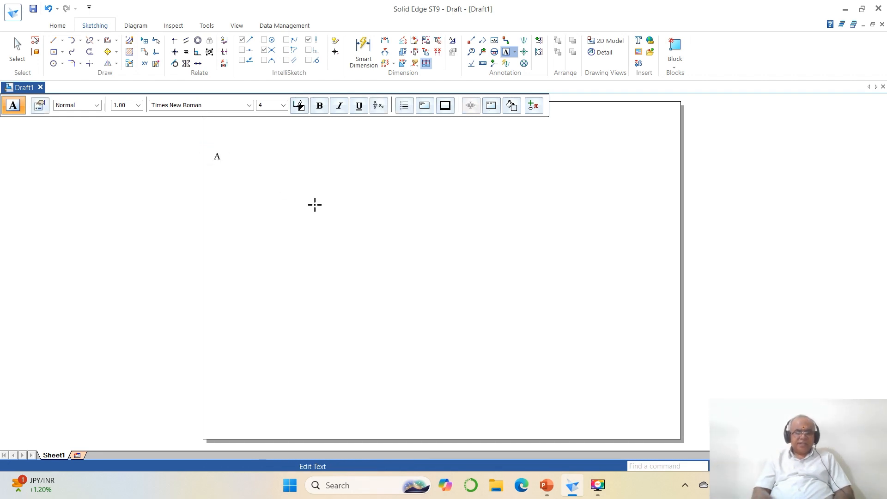
{"action": "type", "text": "equilater"}
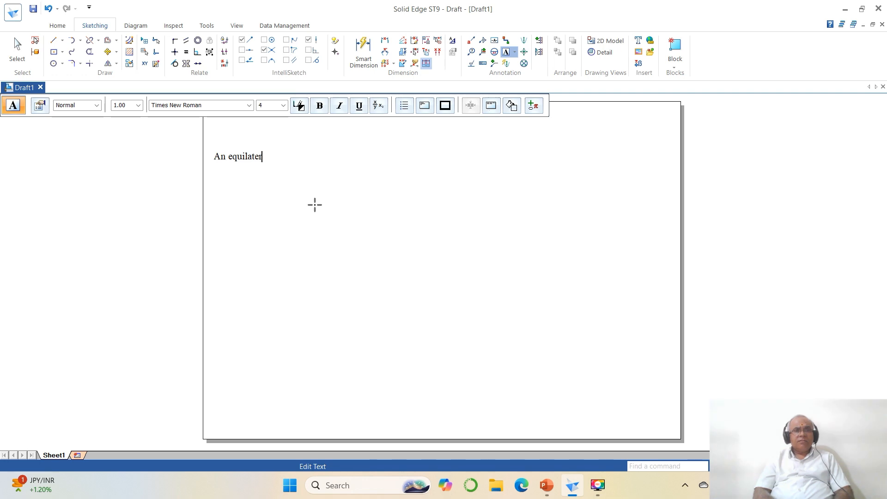
{"action": "type", "text": "al triangular lamina"}
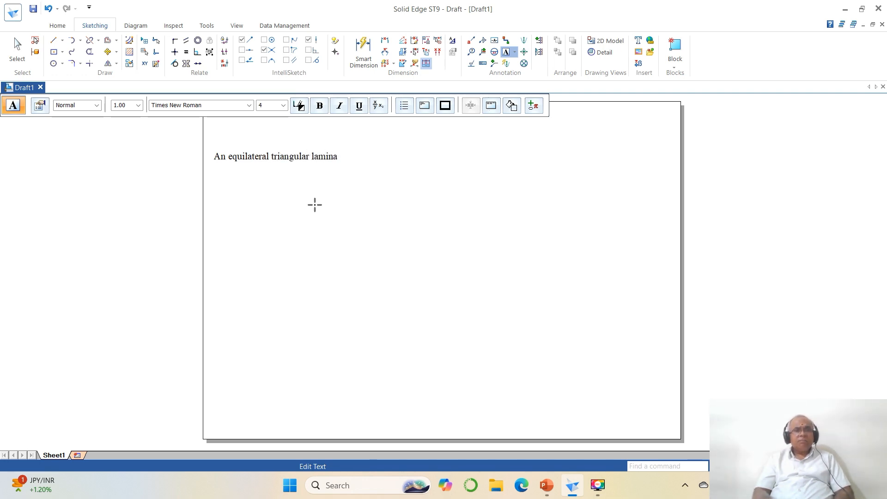
{"action": "left_click", "coordinate": [545, 486]}
{"action": "left_click", "coordinate": [545, 486]}
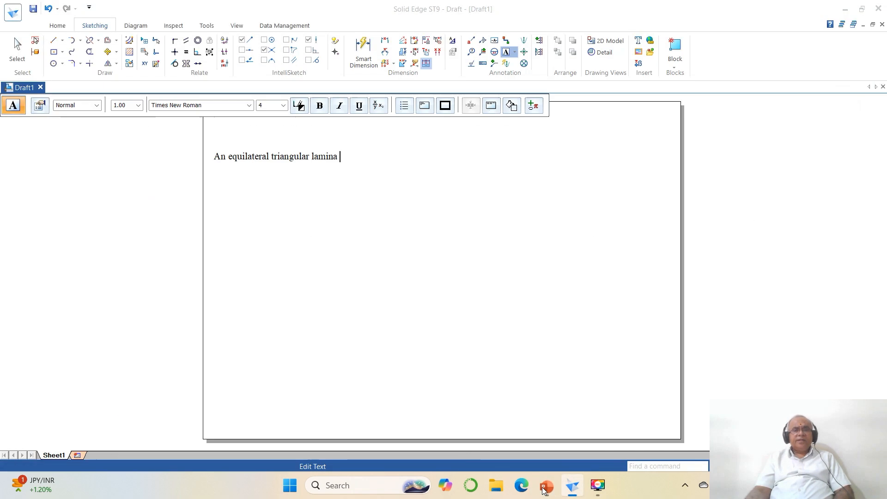
{"action": "type", "text": "of"}
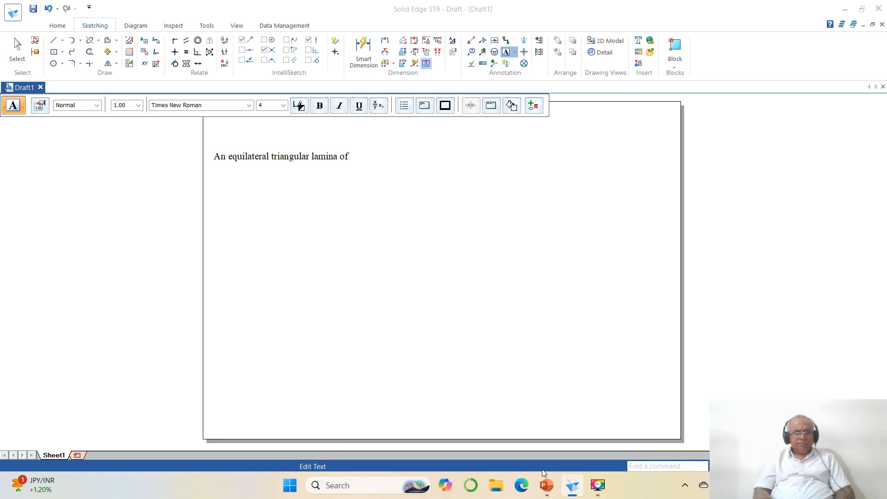
{"action": "type", "text": " 25 mm sides"}
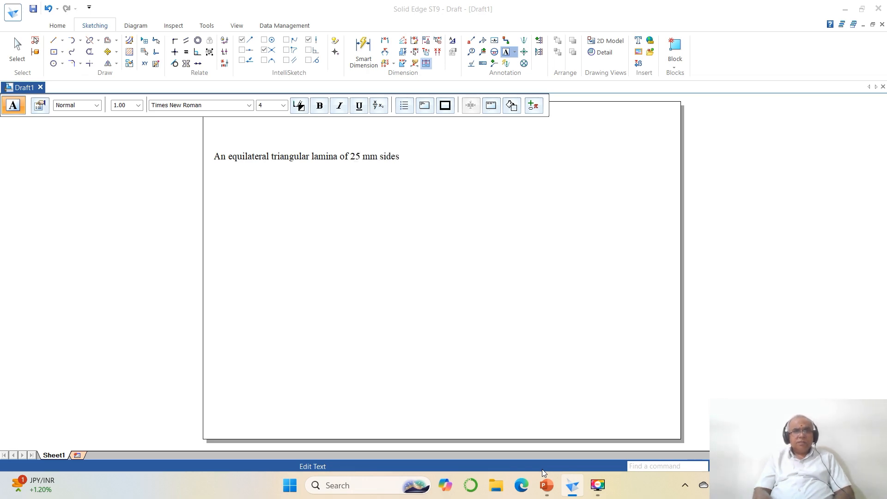
Continue the text with "lies on one of its sides on HP. The lamina", consulting the problem statement in PowerPoint.
{"action": "left_click", "coordinate": [547, 486]}
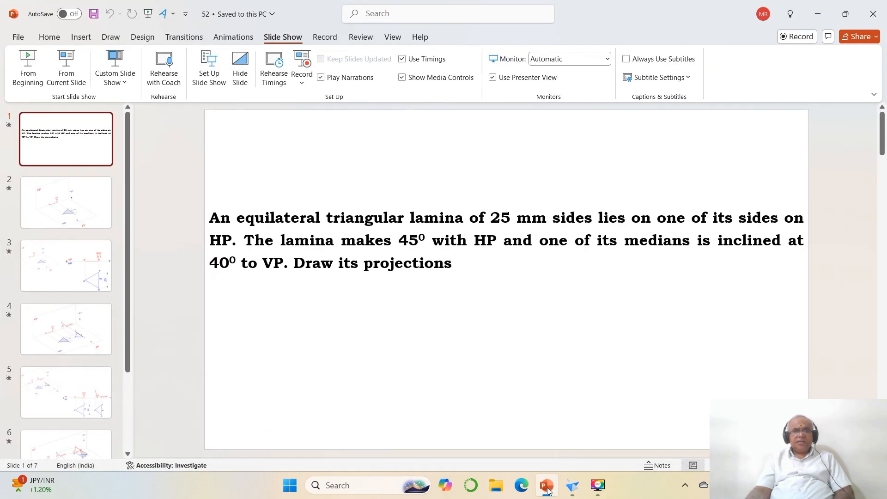
{"action": "left_click", "coordinate": [547, 486]}
{"action": "type", "text": "li"}
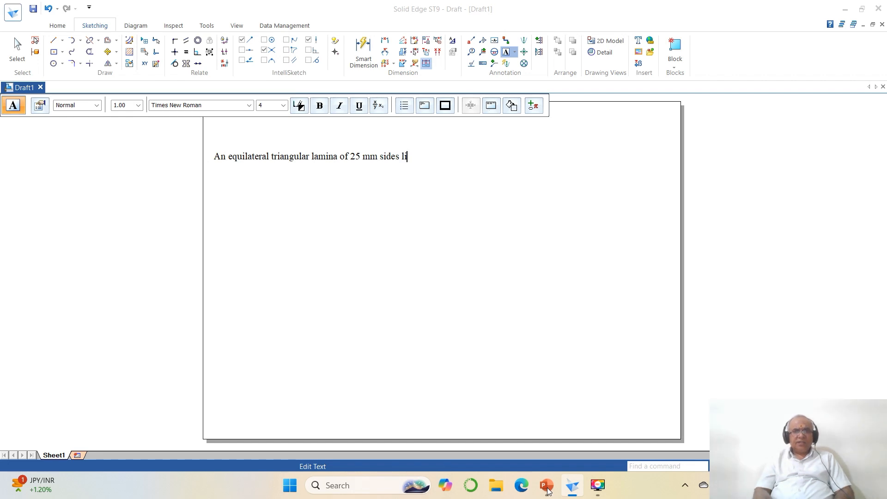
{"action": "type", "text": "es on one of it"}
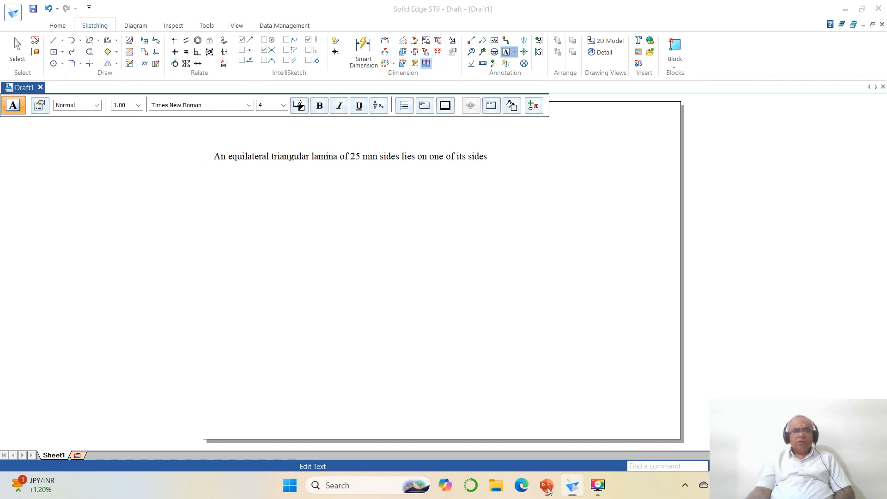
{"action": "type", "text": "s sides"}
{"action": "left_click", "coordinate": [546, 486]}
{"action": "left_click", "coordinate": [546, 486]}
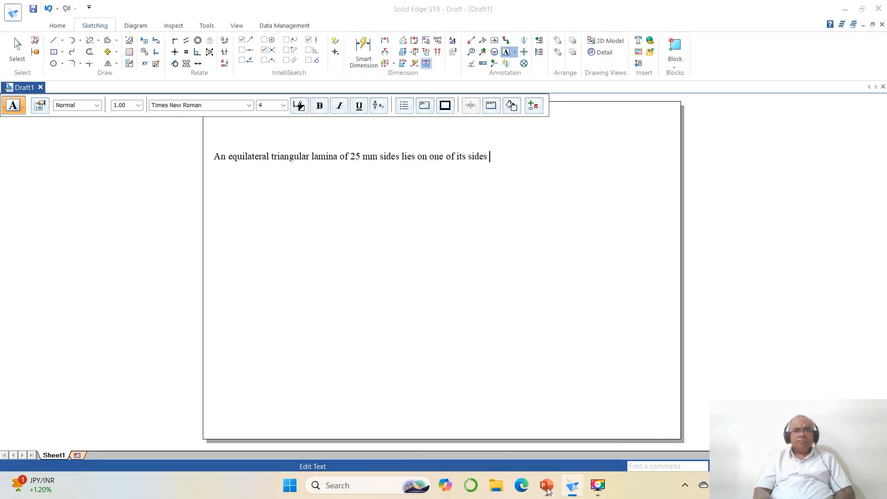
{"action": "type", "text": "on HP. T"}
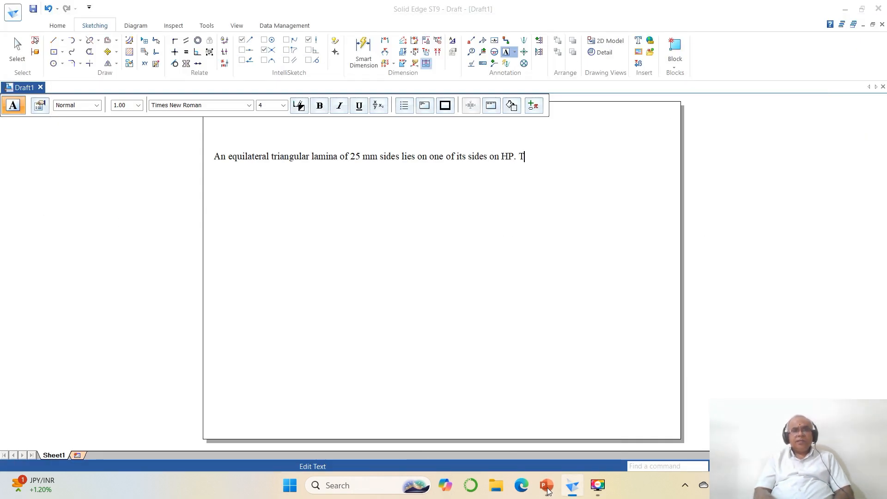
{"action": "type", "text": "he lamina"}
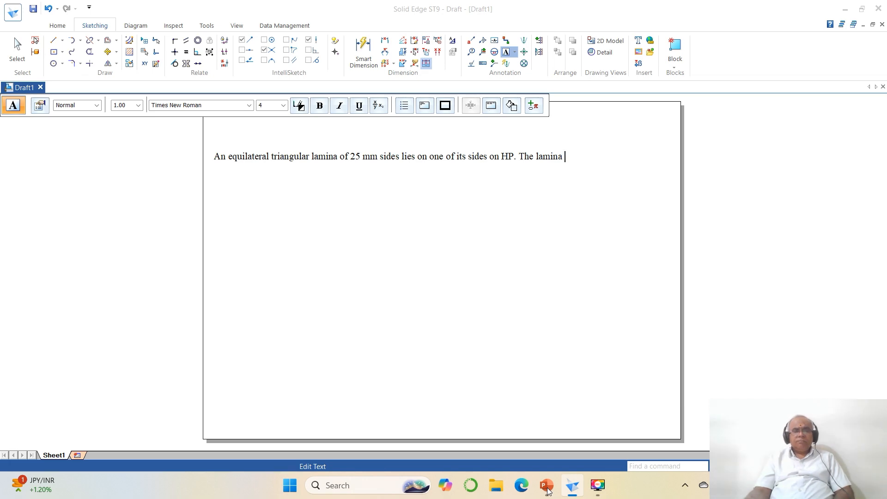
Check the PowerPoint slide's wording and extend the second sentence with "makes 45° to HP".
{"action": "left_click", "coordinate": [547, 487]}
{"action": "left_click", "coordinate": [547, 487]}
{"action": "type", "text": "m"}
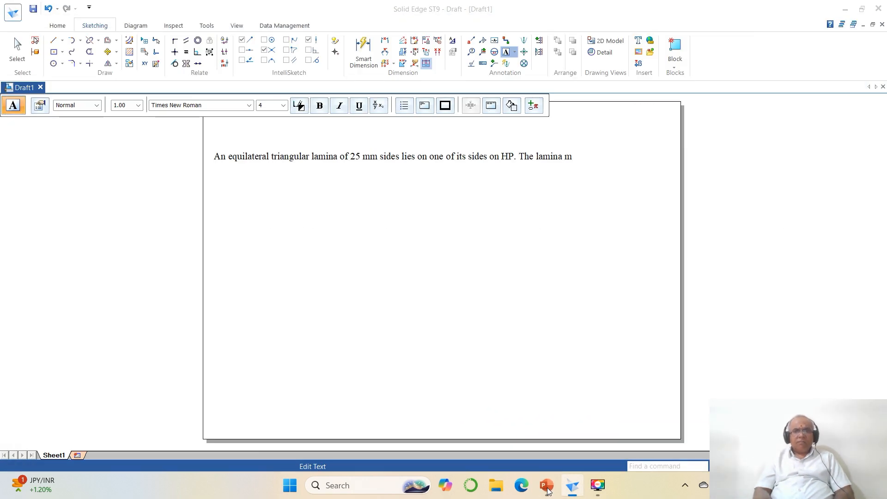
{"action": "type", "text": "akes 45"}
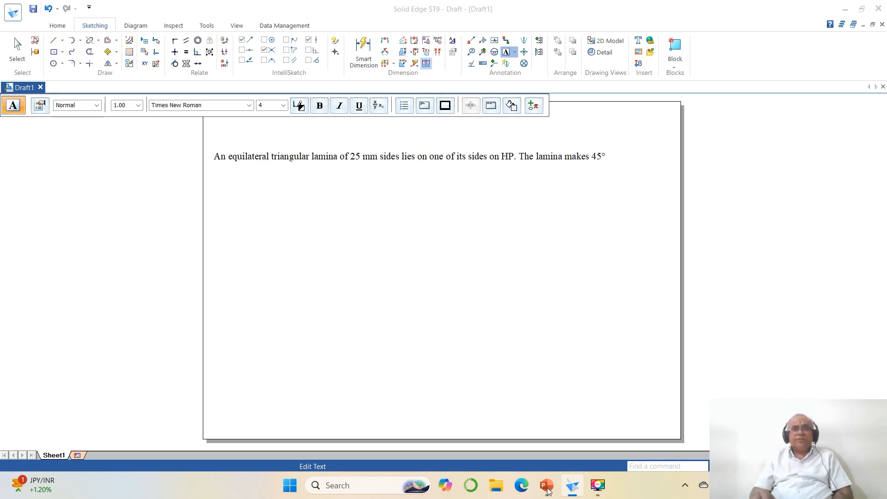
{"action": "type", "text": "to HP"}
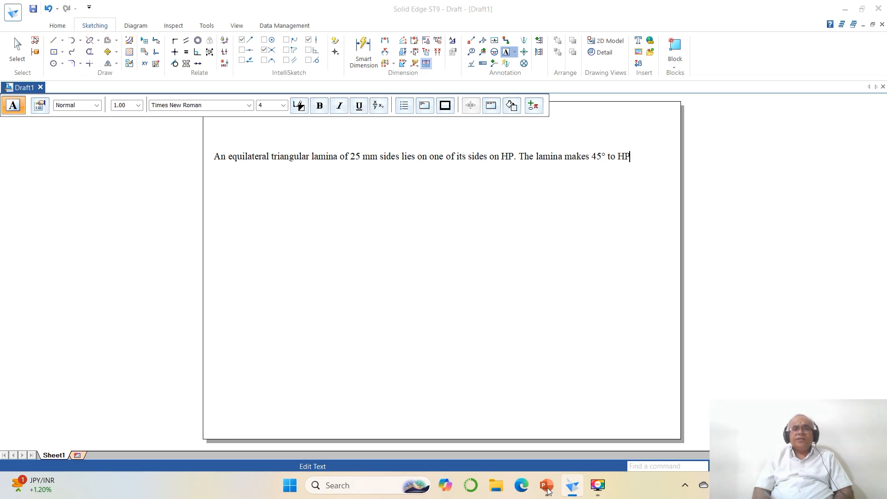
Compare the sentence with the PowerPoint slide and change "to HP" to "with HP".
{"action": "left_click", "coordinate": [546, 489]}
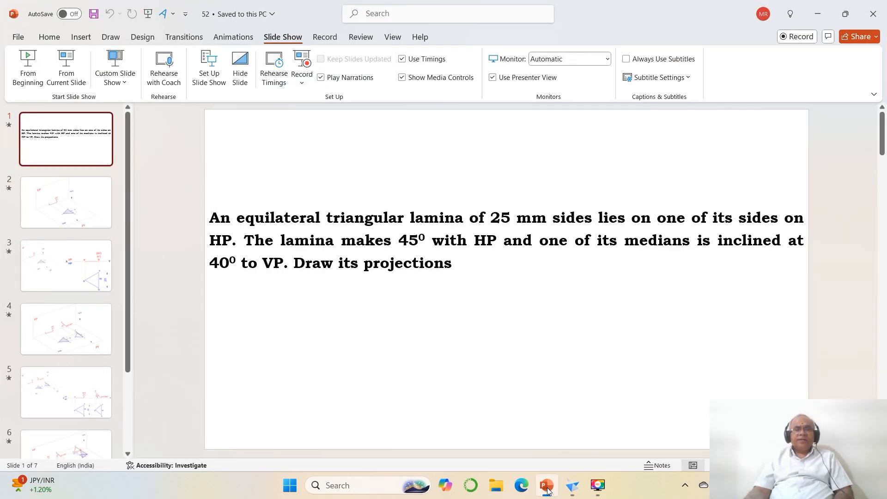
{"action": "left_click", "coordinate": [546, 489]}
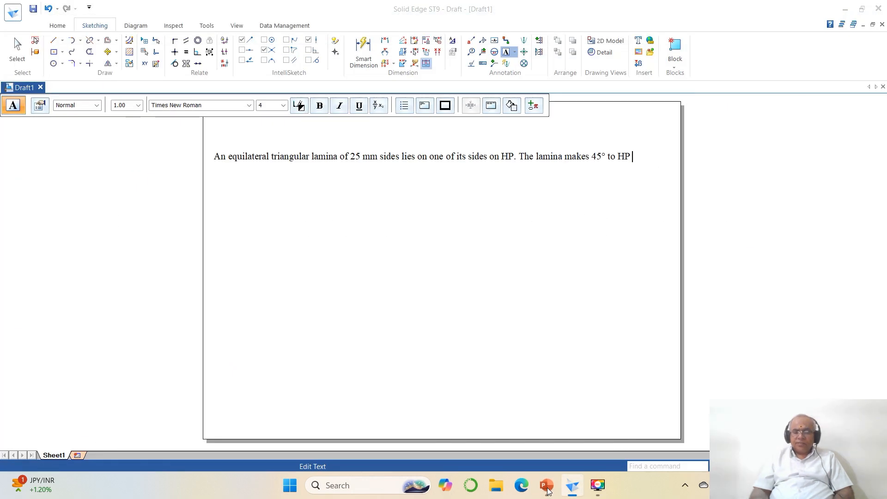
{"action": "left_click", "coordinate": [632, 156]}
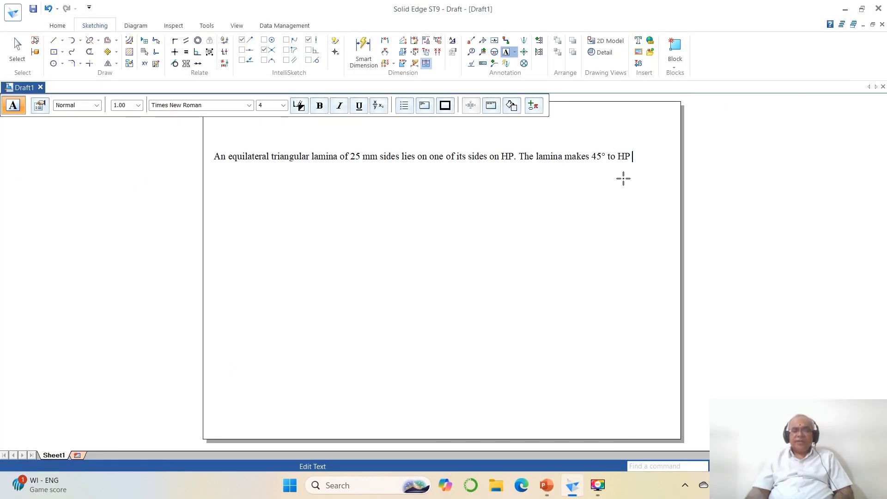
{"action": "key", "text": "BackSpace"}
{"action": "key", "text": "BackSpace"}
{"action": "key", "text": "BackSpace"}
{"action": "type", "text": "with"}
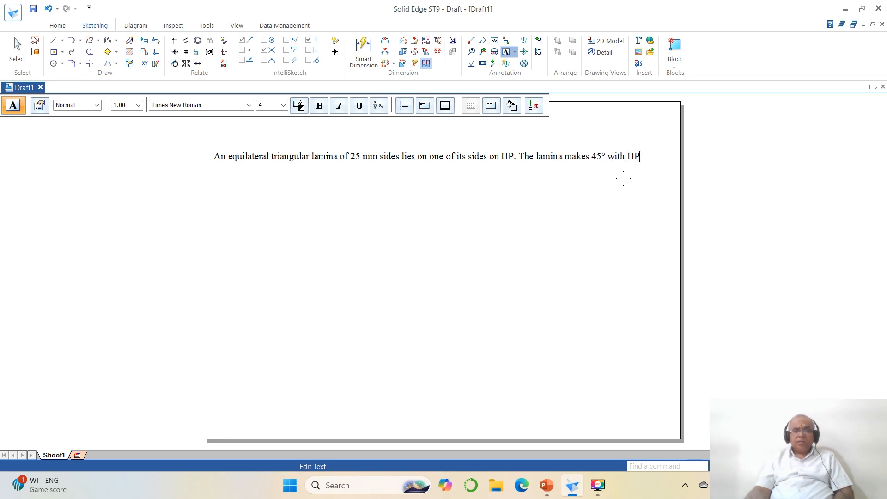
Check the PowerPoint slide's wording and continue the note with "and one of its median is".
{"action": "left_click", "coordinate": [546, 485]}
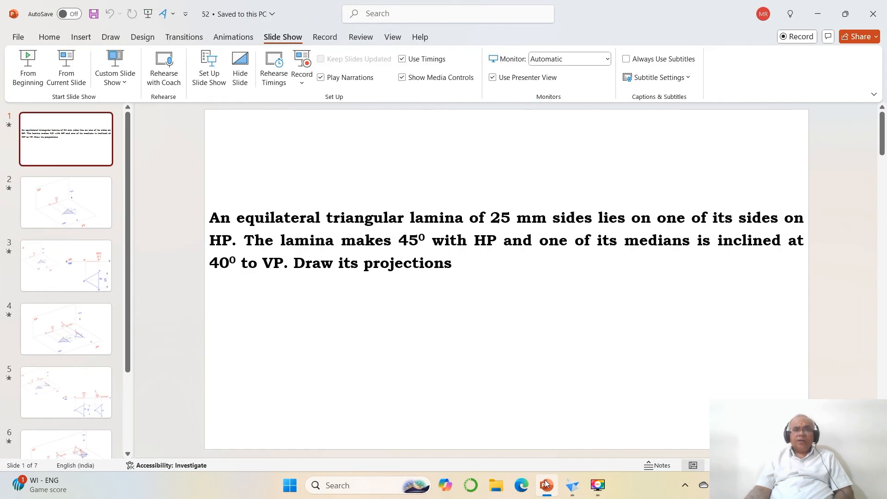
{"action": "left_click", "coordinate": [546, 485]}
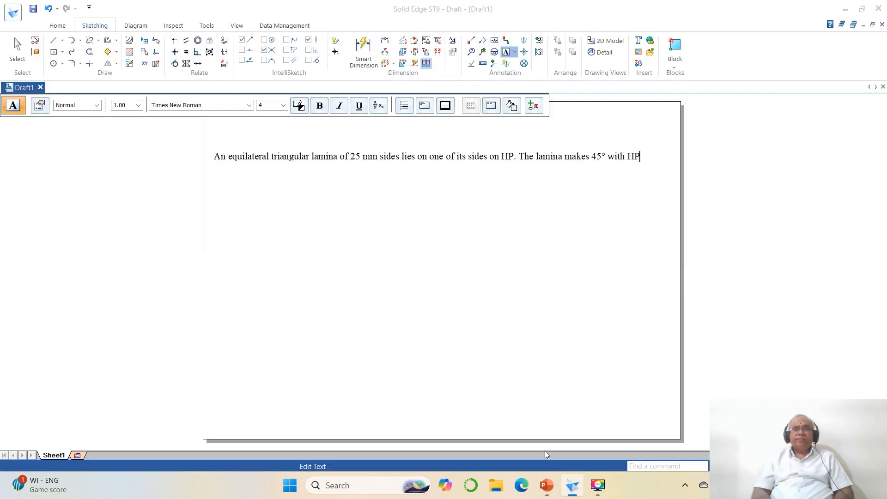
{"action": "type", "text": "HP and one"}
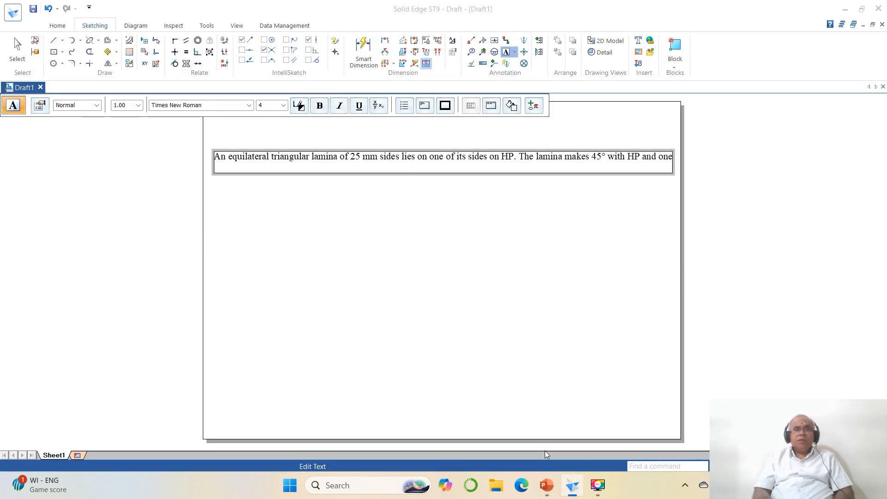
{"action": "type", "text": " of its s"}
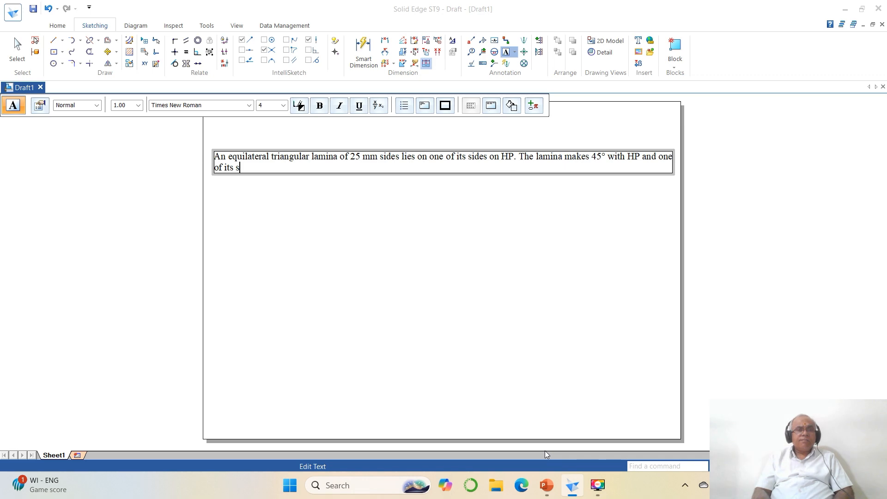
{"action": "type", "text": "median i"}
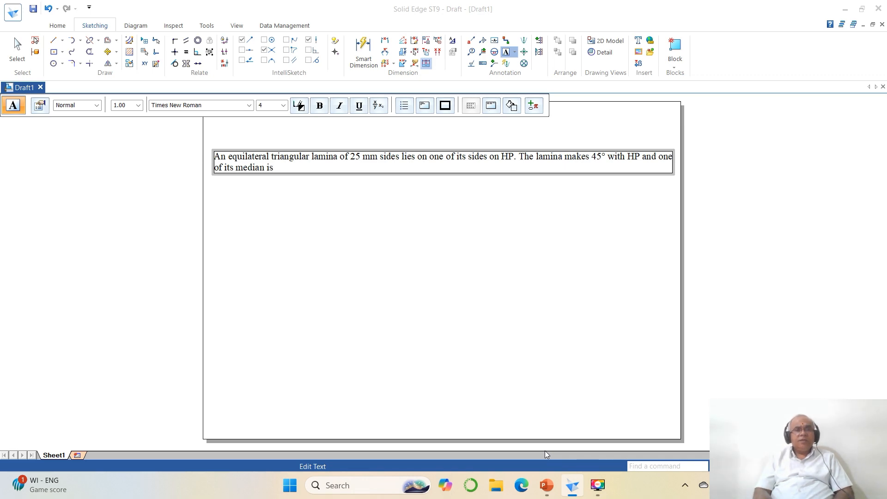
Consult the problem statement in PowerPoint again and extend the sentence with "inclined at 40° to VP.".
{"action": "left_click", "coordinate": [548, 486]}
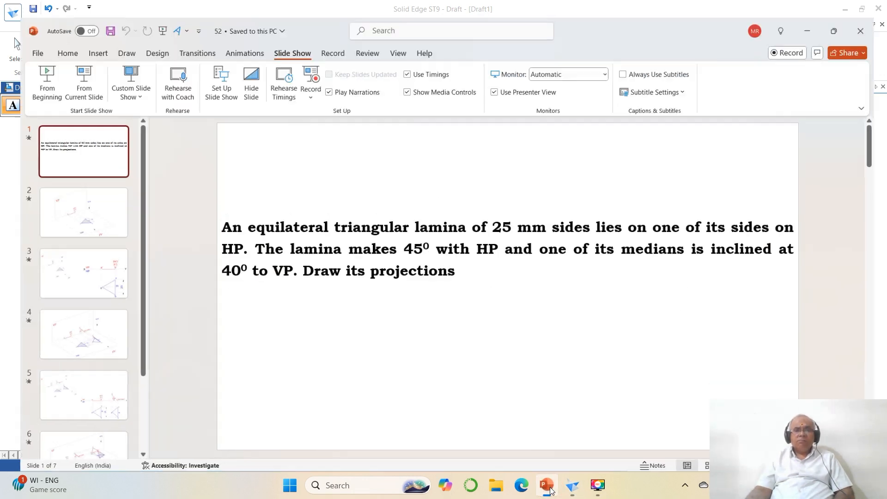
{"action": "left_click", "coordinate": [548, 486]}
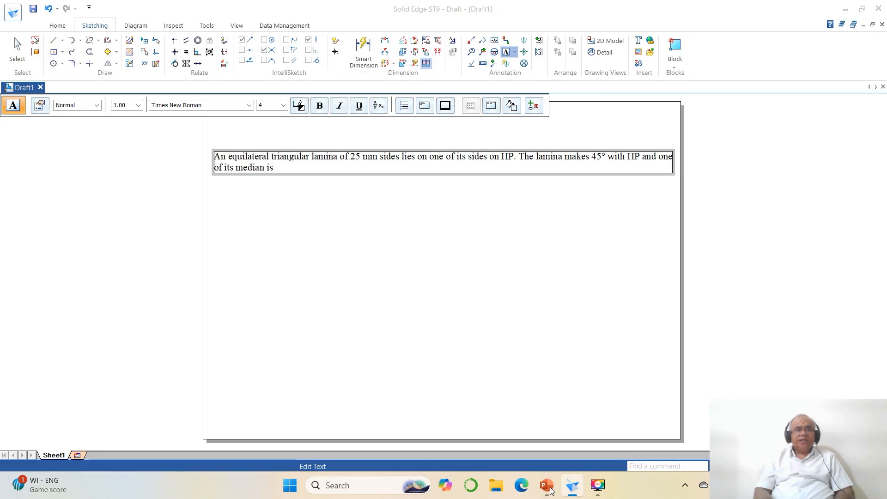
{"action": "type", "text": "edian is inclined at 40° to VP."}
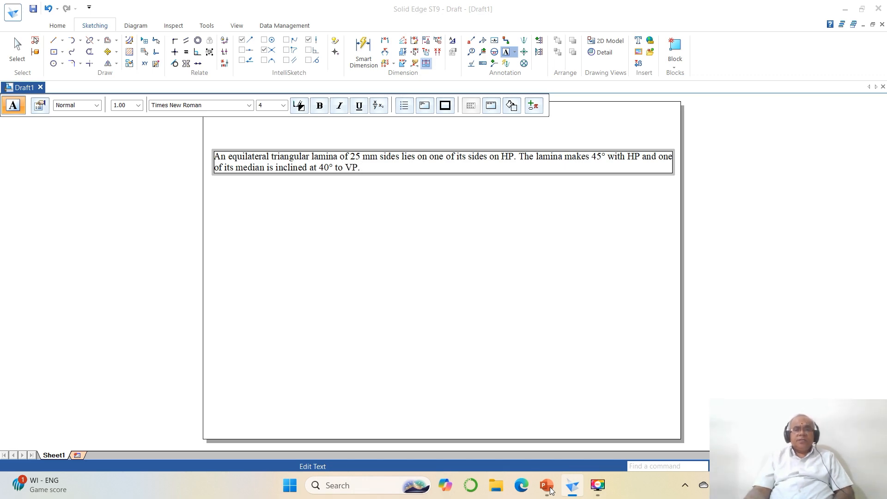
Check the slide's last sentence in PowerPoint and finish the note with "Draw its projections.".
{"action": "left_click", "coordinate": [550, 488]}
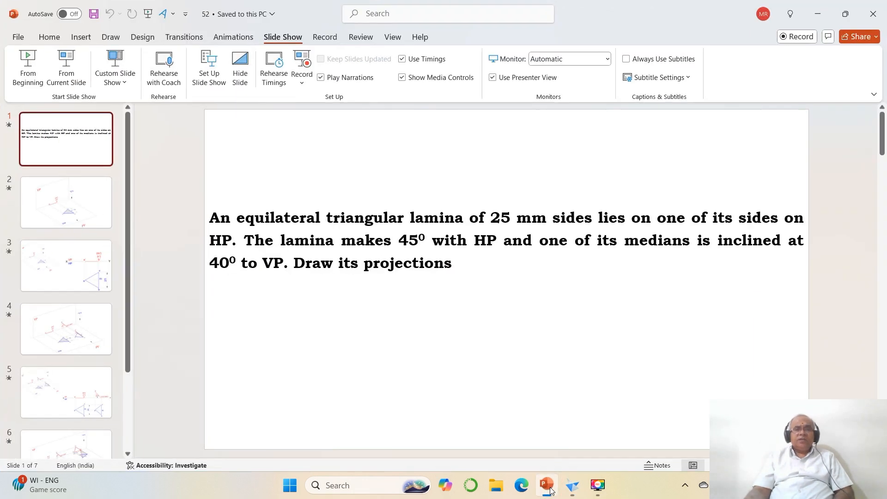
{"action": "left_click", "coordinate": [550, 489]}
{"action": "type", "text": "D"}
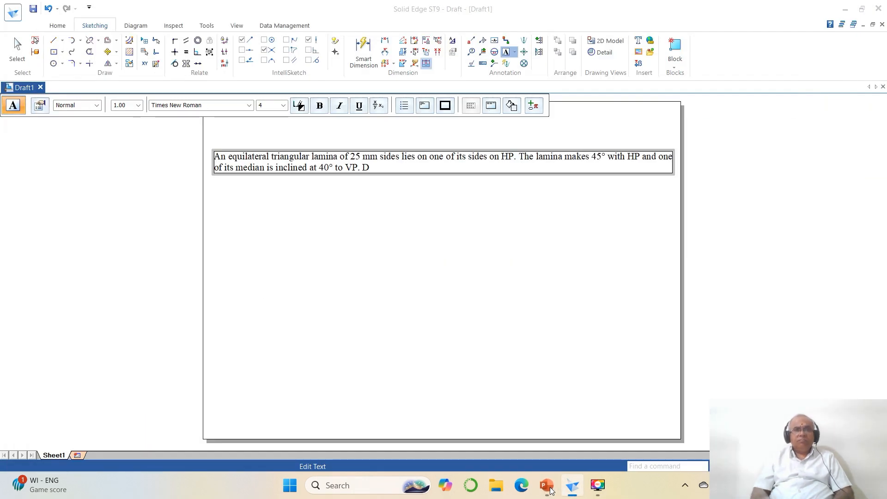
{"action": "type", "text": "raw its proj"}
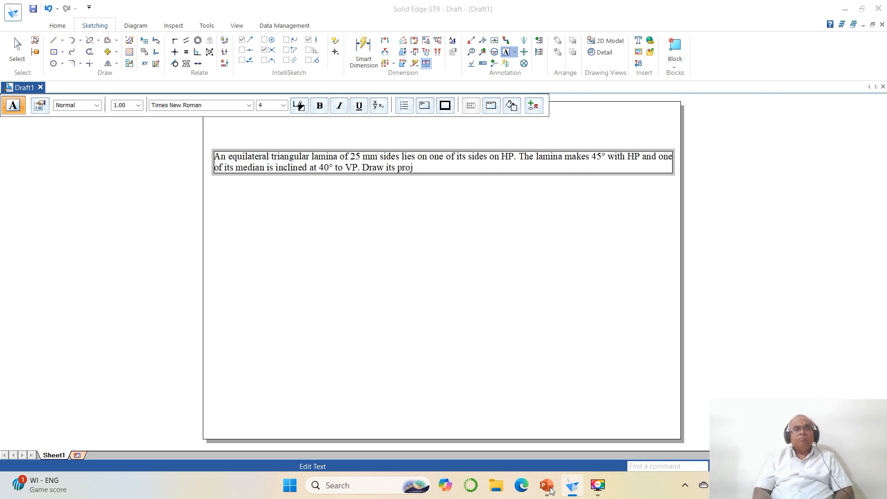
{"action": "type", "text": "ections."}
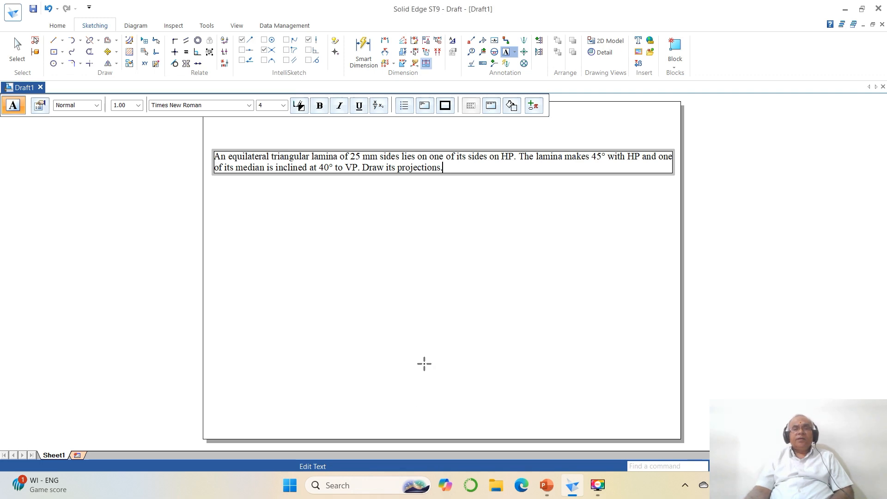
{"action": "left_click", "coordinate": [425, 258]}
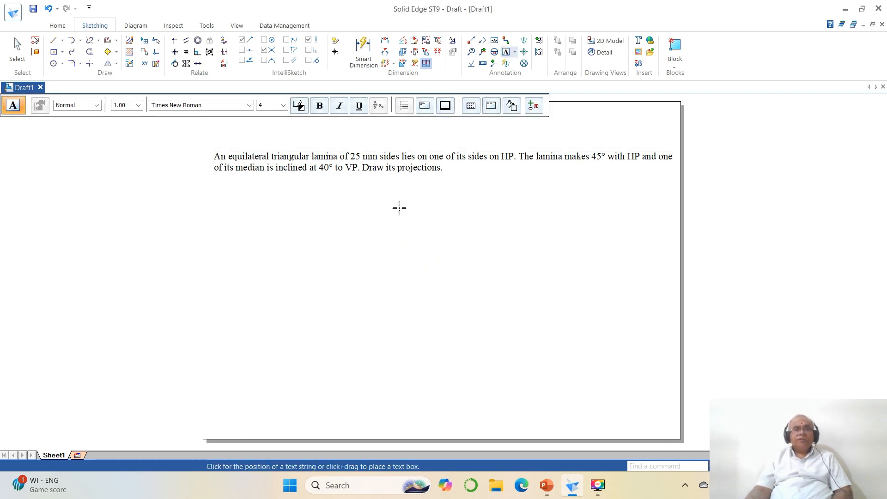
Move the problem statement note up so it sits close to the sheet's top and left edges.
{"action": "left_click", "coordinate": [107, 52]}
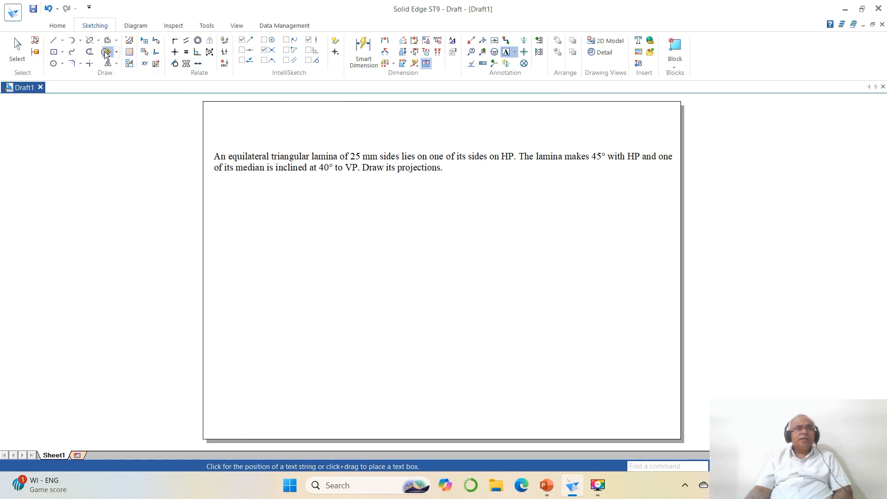
{"action": "left_click", "coordinate": [354, 176]}
{"action": "left_click", "coordinate": [393, 234]}
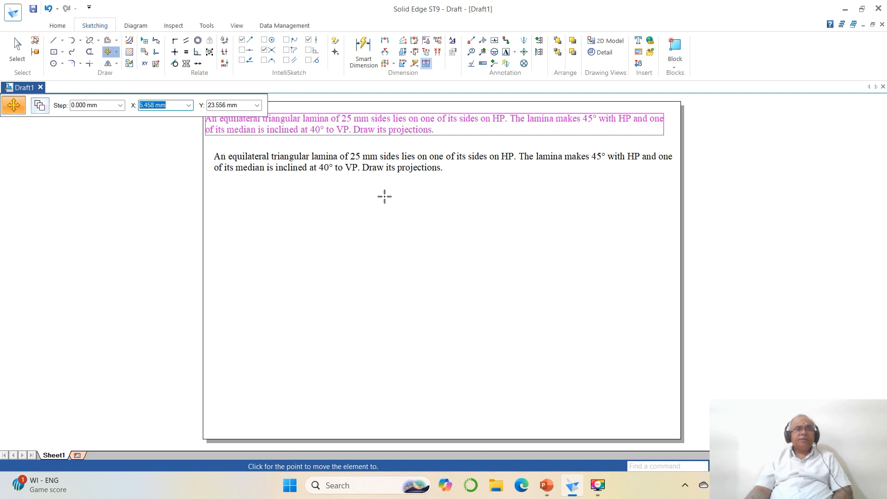
{"action": "left_click", "coordinate": [388, 200]}
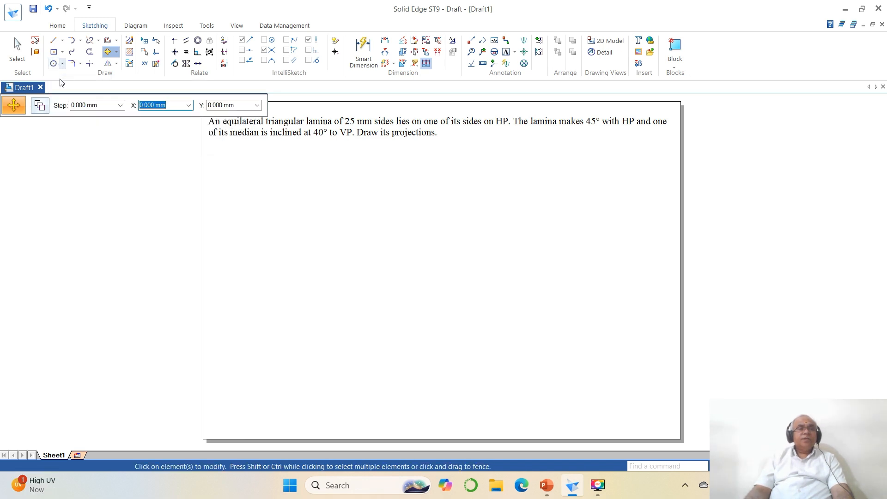
{"action": "left_click", "coordinate": [54, 41]}
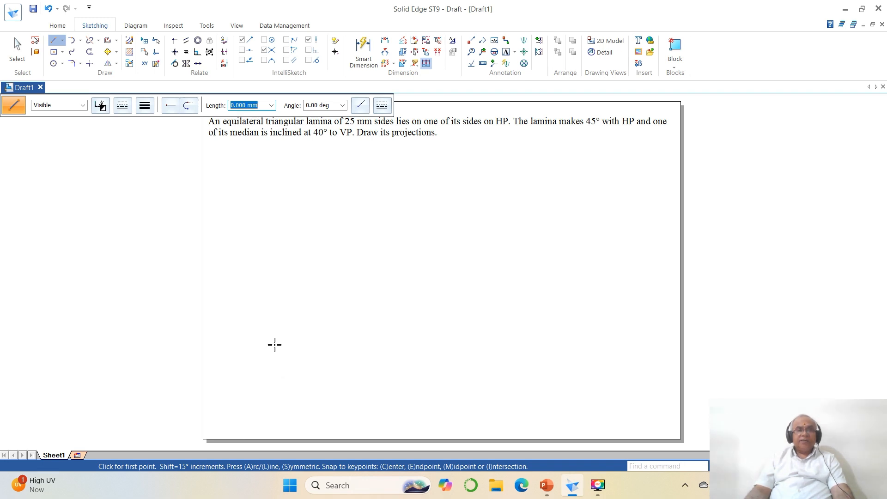
{"action": "left_click", "coordinate": [278, 318]}
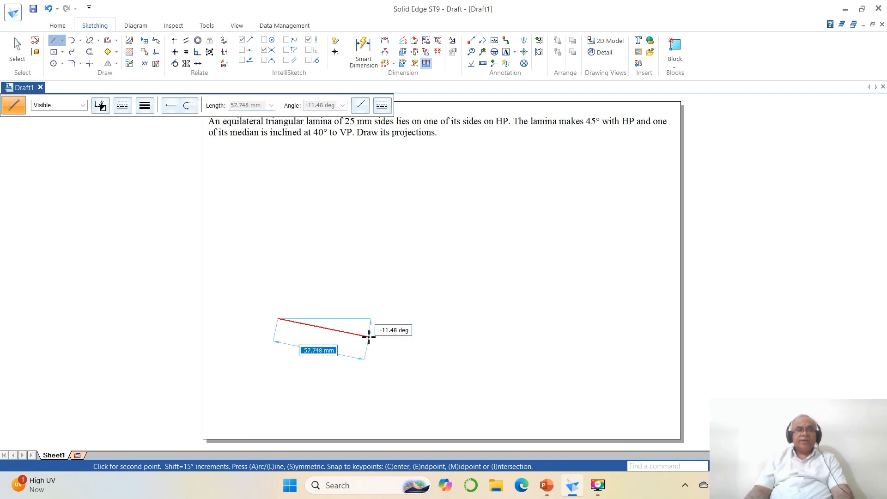
{"action": "type", "text": "25"}
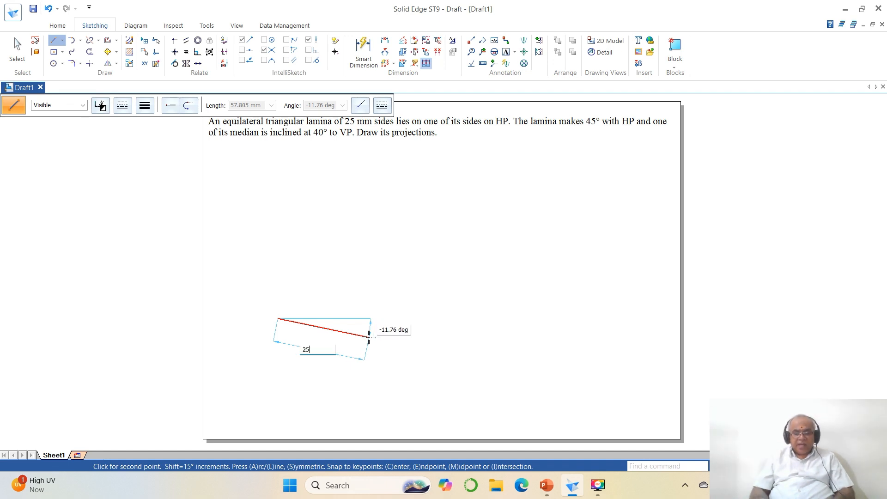
{"action": "key", "text": "Tab"}
{"action": "type", "text": "0"}
{"action": "key", "text": "Return"}
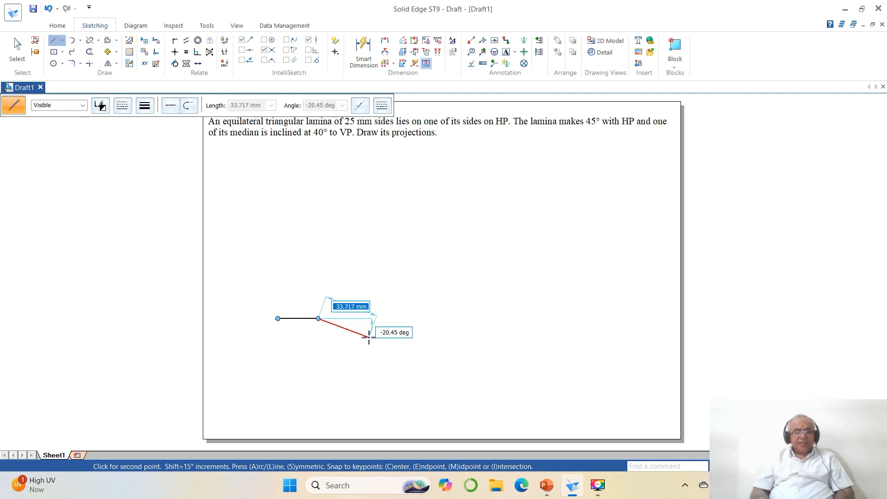
{"action": "type", "text": "25"}
{"action": "key", "text": "Tab"}
{"action": "type", "text": "1"}
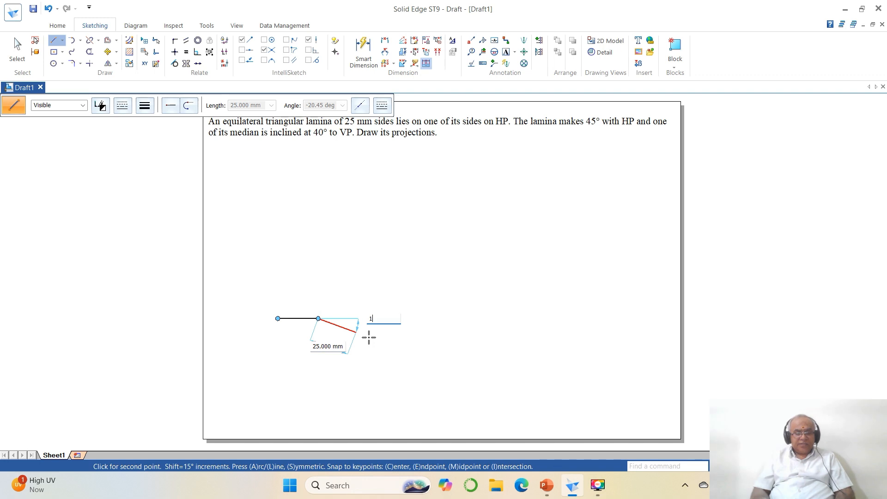
{"action": "key", "text": "Return"}
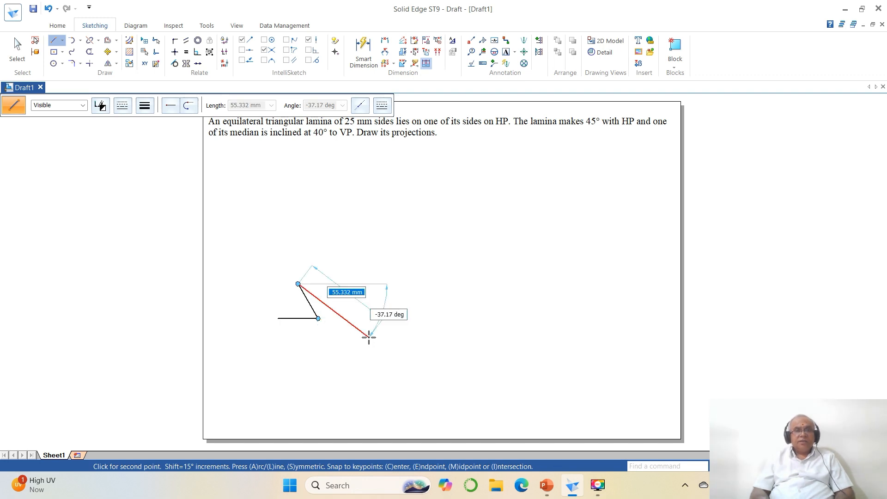
{"action": "type", "text": "25"}
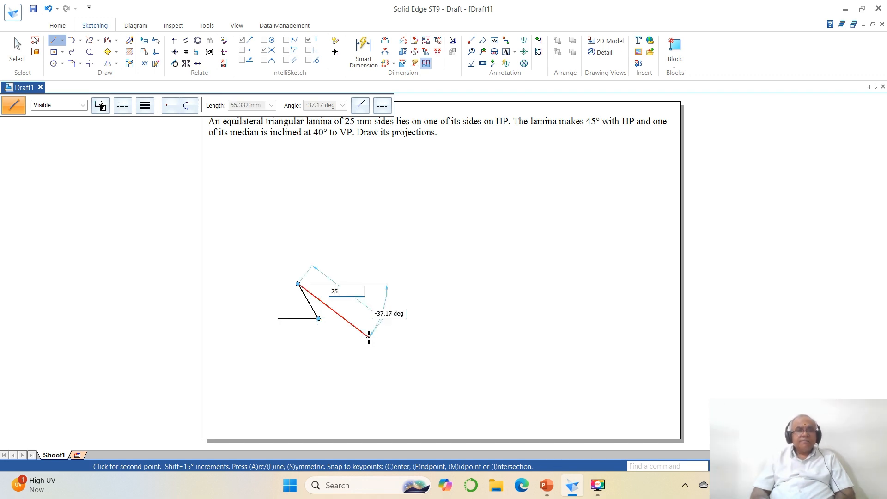
{"action": "key", "text": "Escape"}
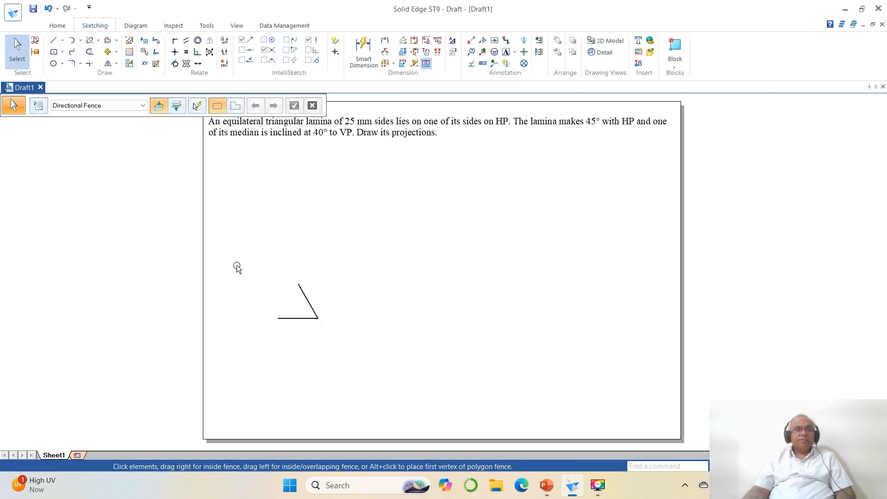
{"action": "left_click_drag", "start_coordinate": [236, 265], "coordinate": [368, 353]}
{"action": "key", "text": "Delete"}
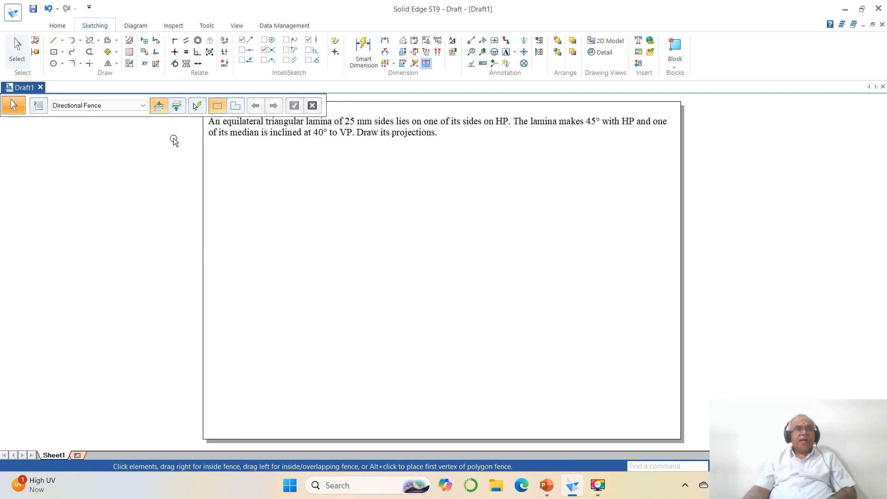
Draw a horizontal 25 mm base line at 0° in the sheet's lower-left area with a line width of 0.05 mm.
{"action": "left_click", "coordinate": [53, 41]}
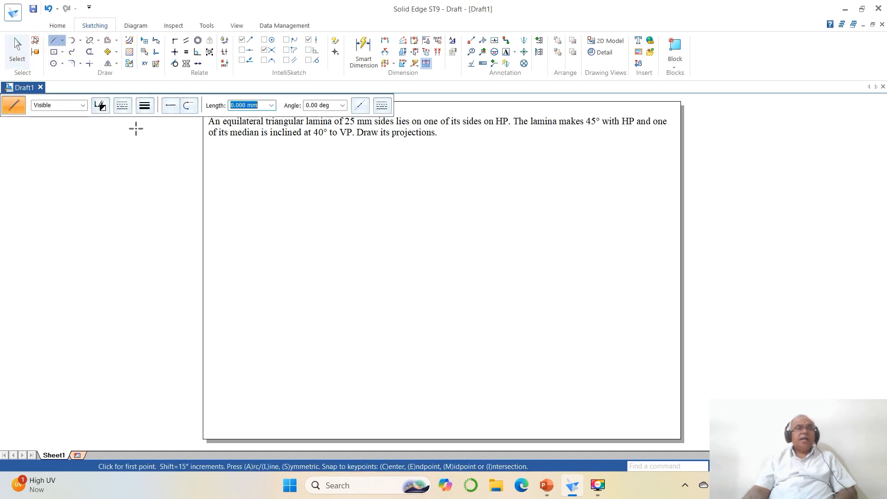
{"action": "left_click", "coordinate": [144, 106]}
{"action": "type", "text": ".05"}
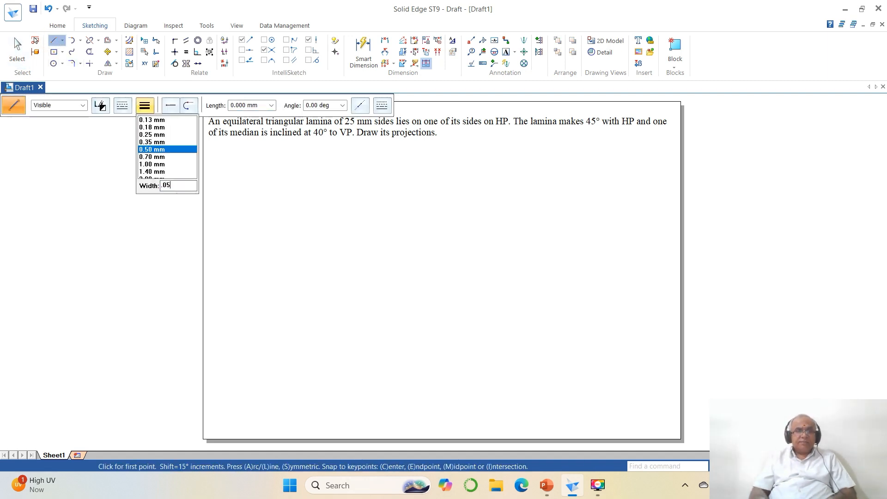
{"action": "key", "text": "Return"}
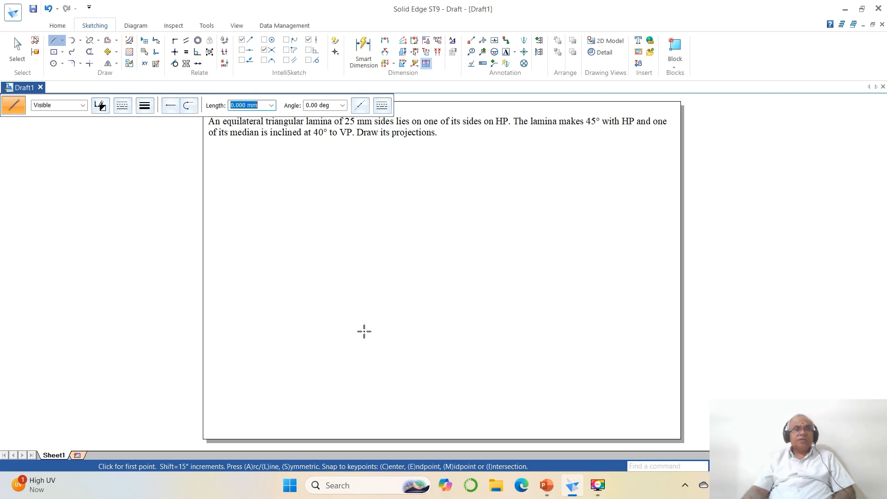
{"action": "left_click", "coordinate": [267, 319]}
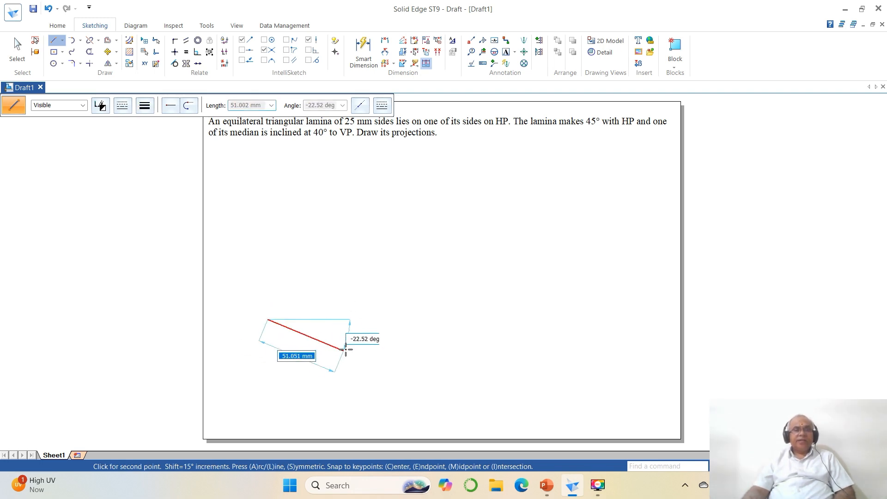
{"action": "type", "text": "25"}
{"action": "key", "text": "Tab"}
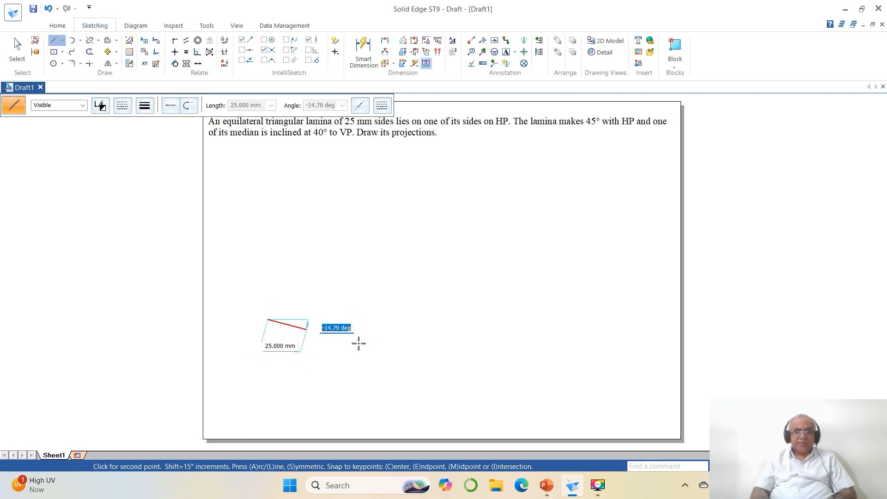
{"action": "type", "text": "0"}
{"action": "key", "text": "Return"}
Complete the equilateral triangle from the base line's right end with two 25 mm sides at 120° and 240°.
{"action": "type", "text": "25"}
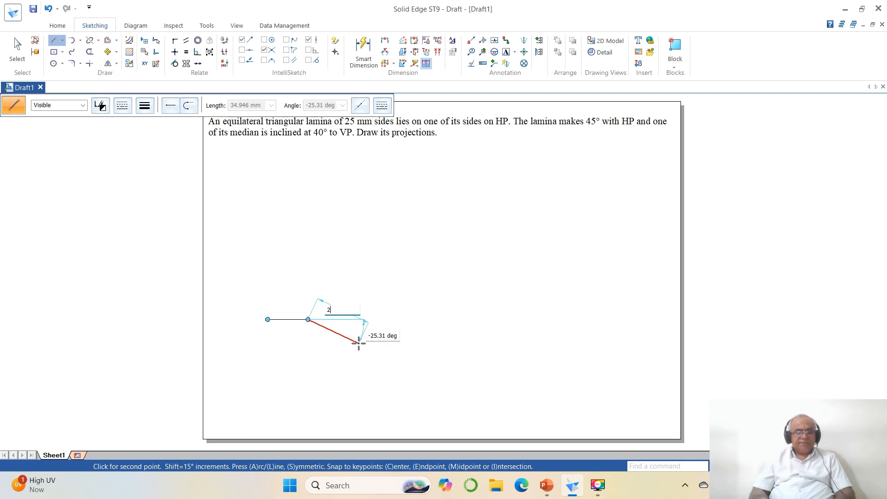
{"action": "key", "text": "Tab"}
{"action": "type", "text": "1"}
{"action": "key", "text": "Return"}
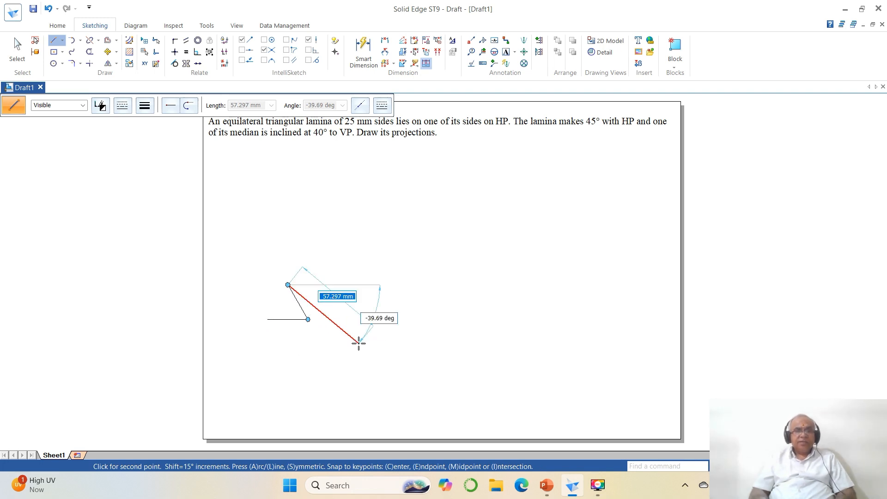
{"action": "type", "text": "25"}
{"action": "key", "text": "Tab"}
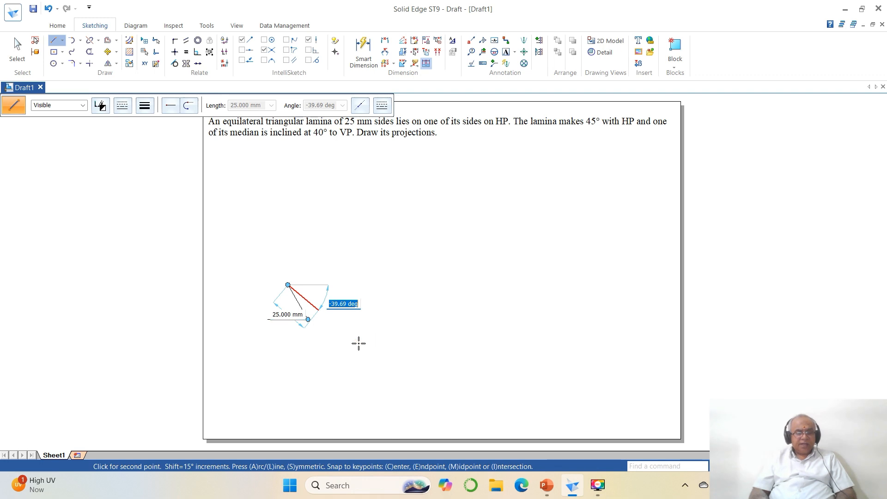
{"action": "type", "text": "24"}
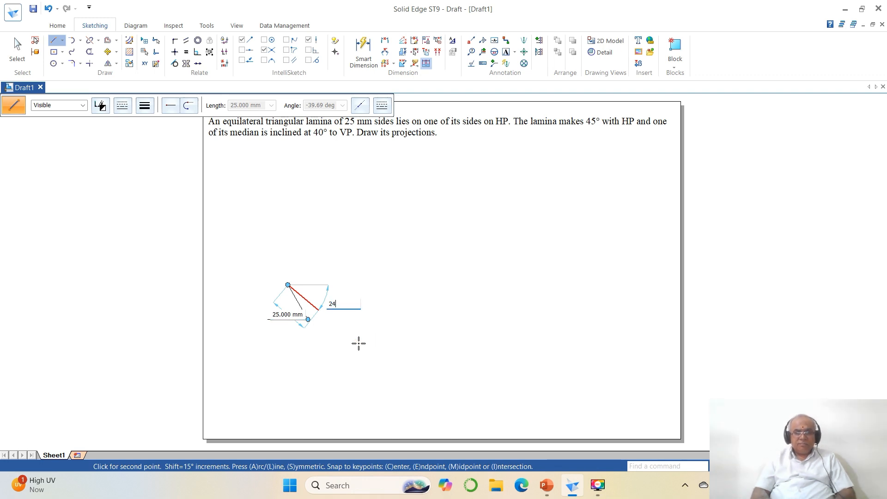
{"action": "type", "text": "0"}
{"action": "key", "text": "Return"}
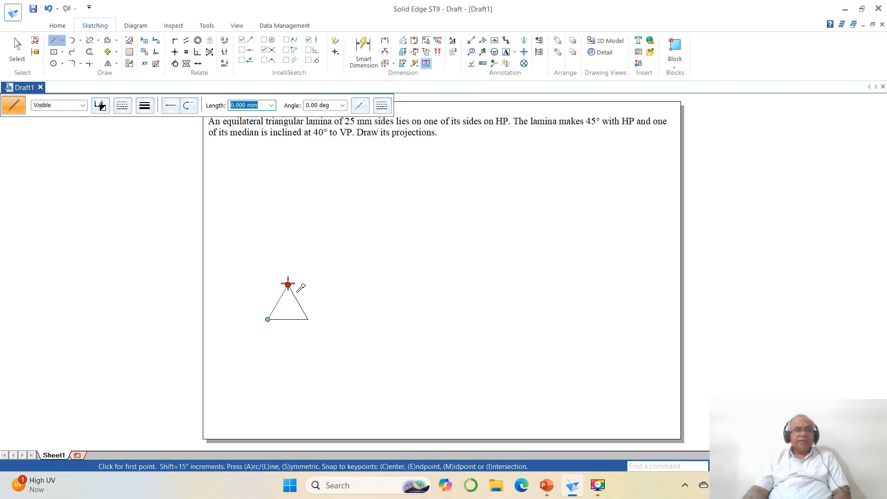
Turn on midpoint snapping and draw the median from the triangle's apex to the midpoint of its base.
{"action": "left_click", "coordinate": [242, 51]}
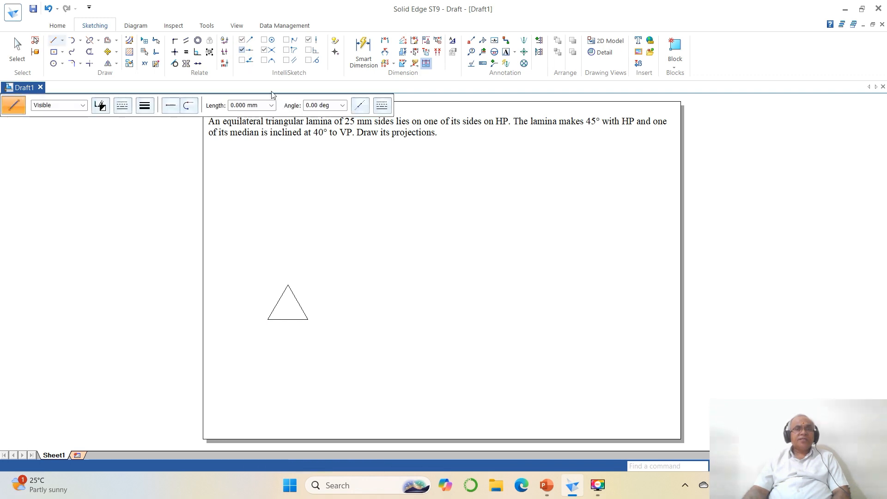
{"action": "left_click", "coordinate": [288, 284]}
{"action": "left_click", "coordinate": [288, 319]}
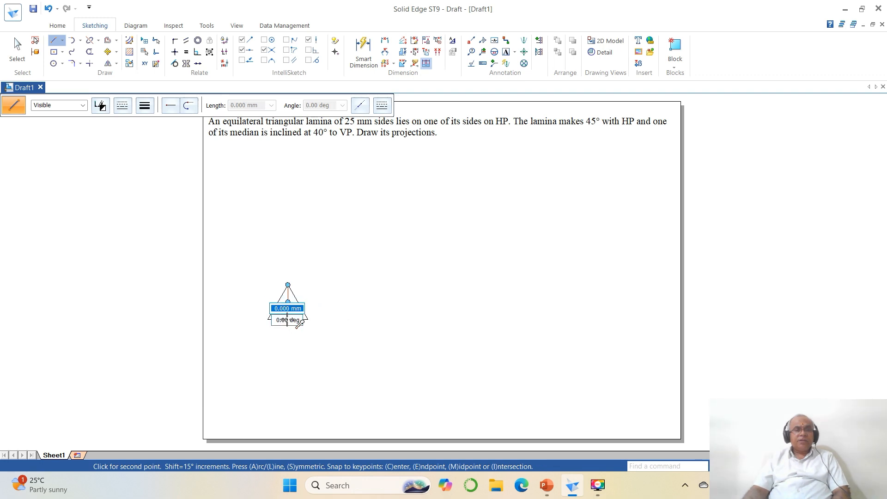
{"action": "right_click", "coordinate": [419, 197]}
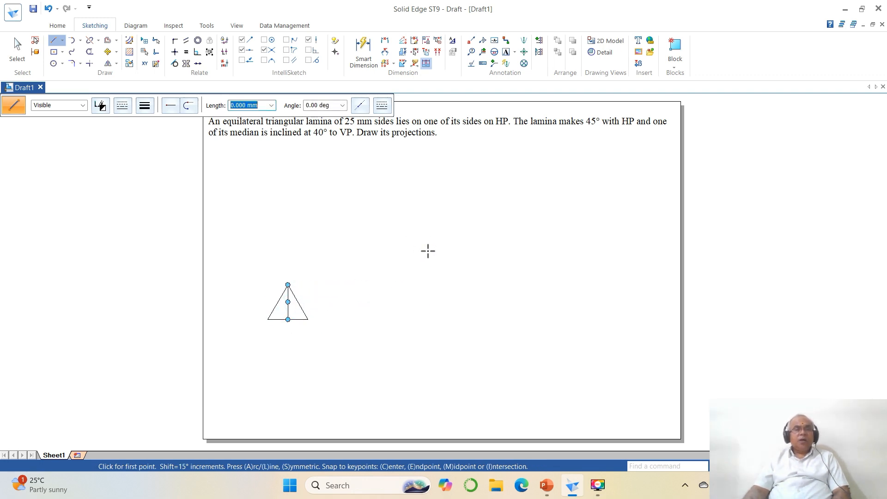
{"action": "key", "text": "Escape"}
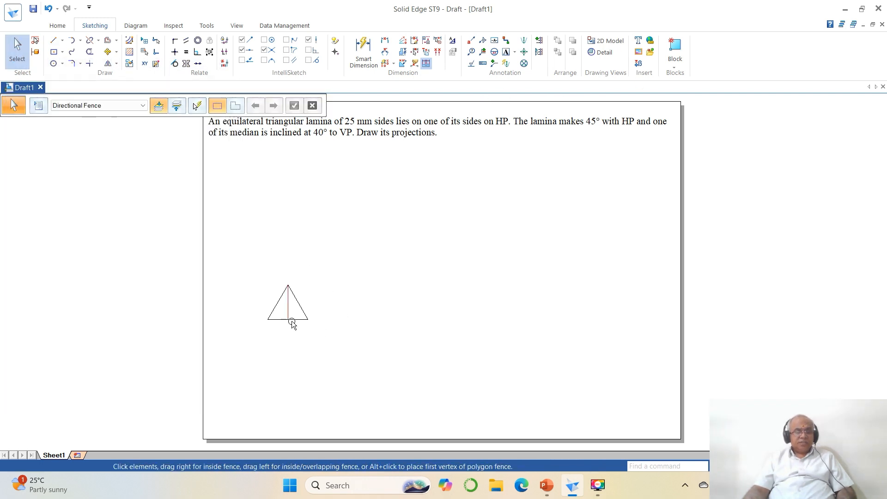
Set the line width of the triangle's three sides to 0.5 mm, leaving out the median.
{"action": "left_click", "coordinate": [278, 313]}
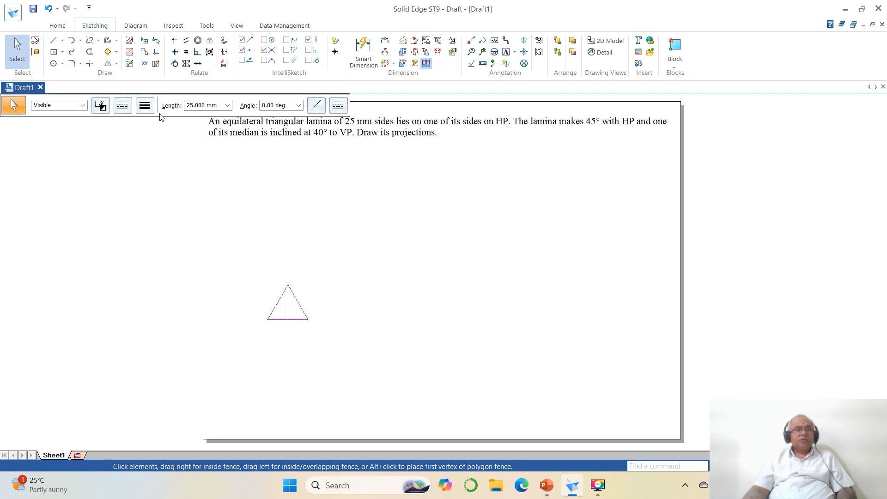
{"action": "left_click", "coordinate": [147, 106]}
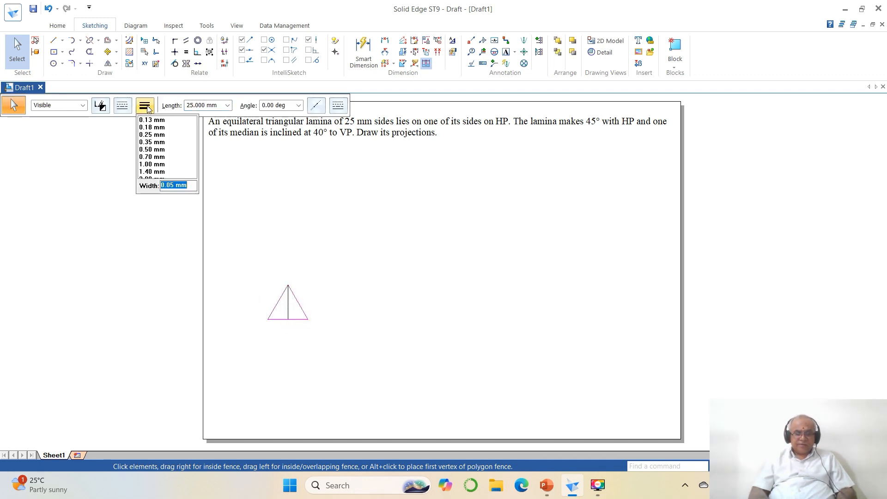
{"action": "type", "text": ".5"}
{"action": "key", "text": "Return"}
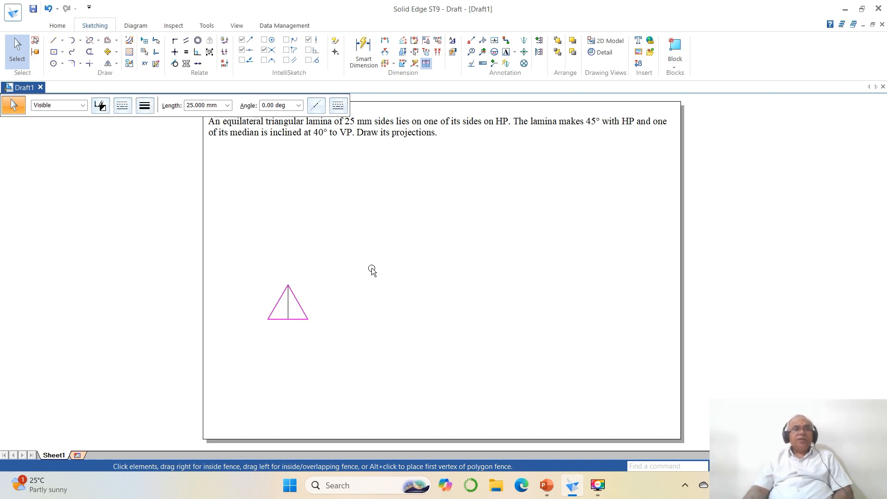
{"action": "left_click", "coordinate": [372, 269]}
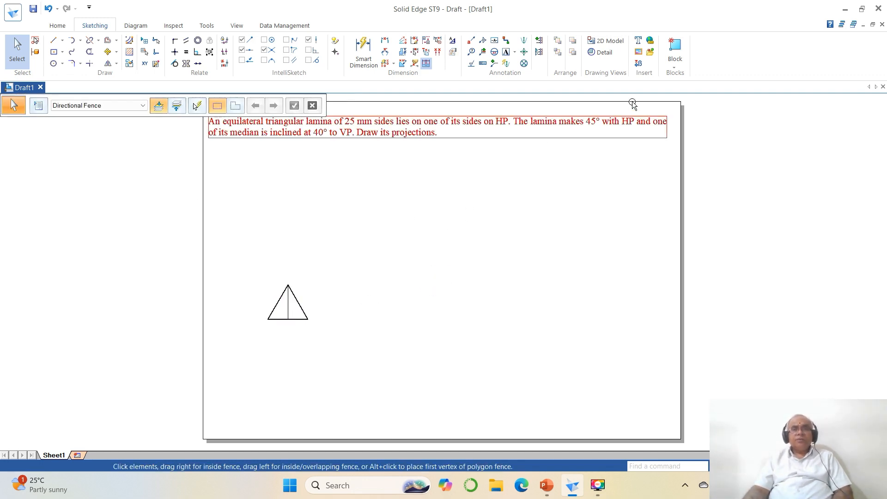
Group the triangle's three sides and its median into one object.
{"action": "left_click", "coordinate": [675, 65]}
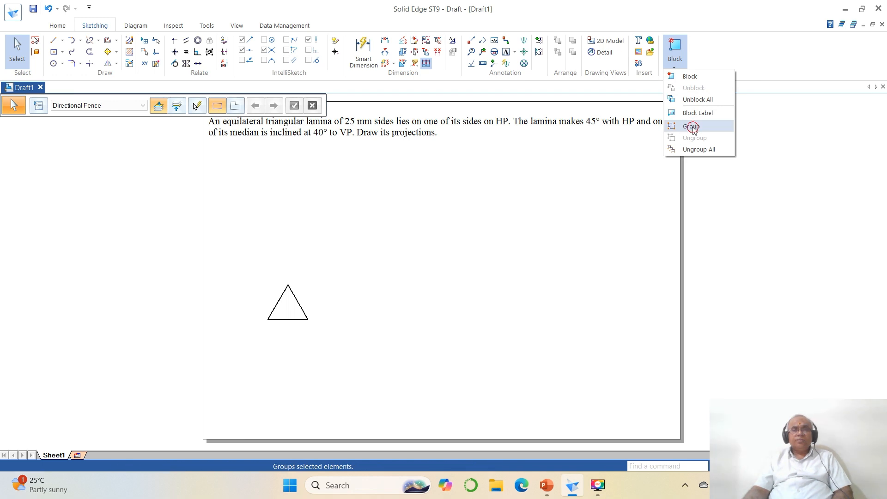
{"action": "left_click", "coordinate": [691, 126]}
{"action": "left_click_drag", "start_coordinate": [231, 266], "coordinate": [392, 360]}
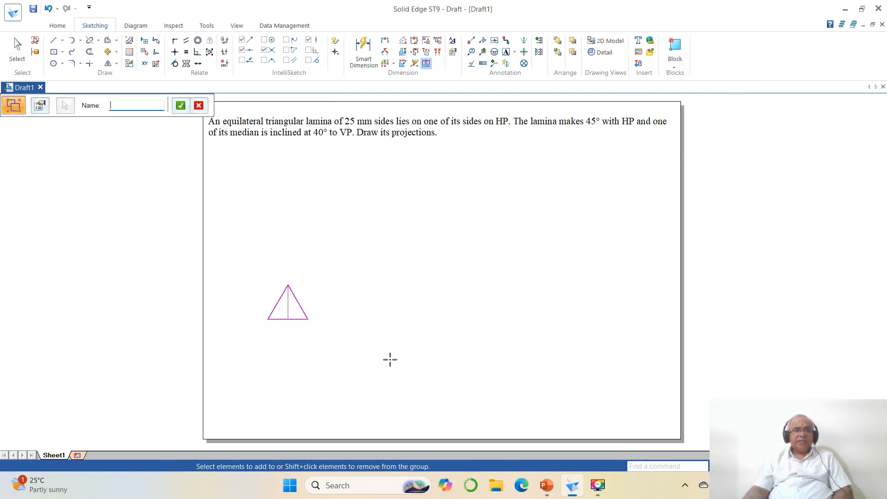
{"action": "right_click", "coordinate": [392, 359]}
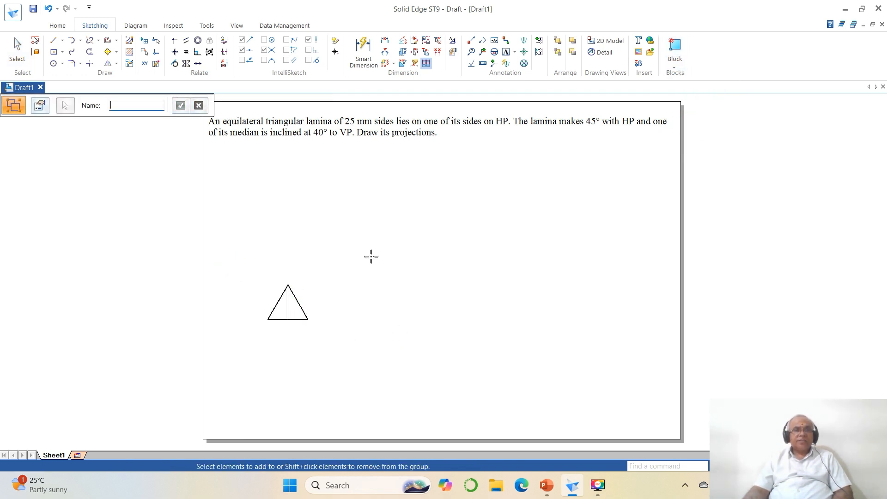
Rotate the grouped triangle 90° clockwise about its base's left corner, without copying, so the base stands vertical and the apex points right.
{"action": "left_click", "coordinate": [117, 52]}
{"action": "left_click", "coordinate": [125, 76]}
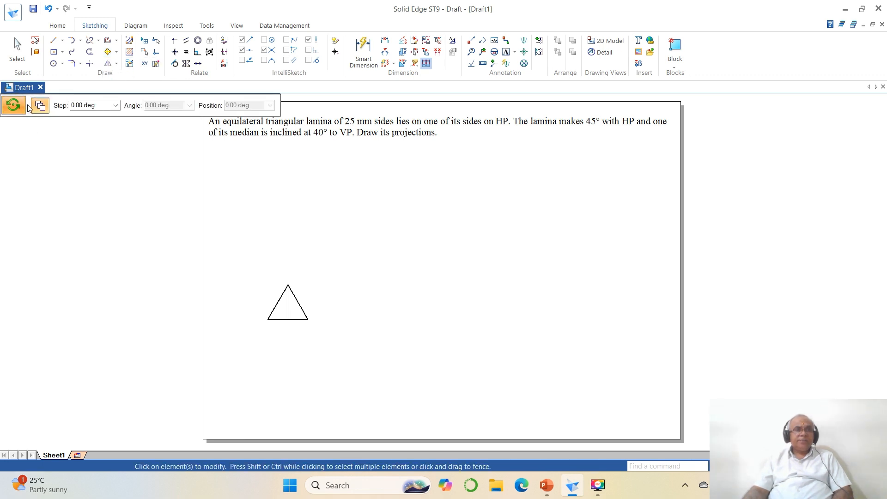
{"action": "left_click", "coordinate": [296, 311]}
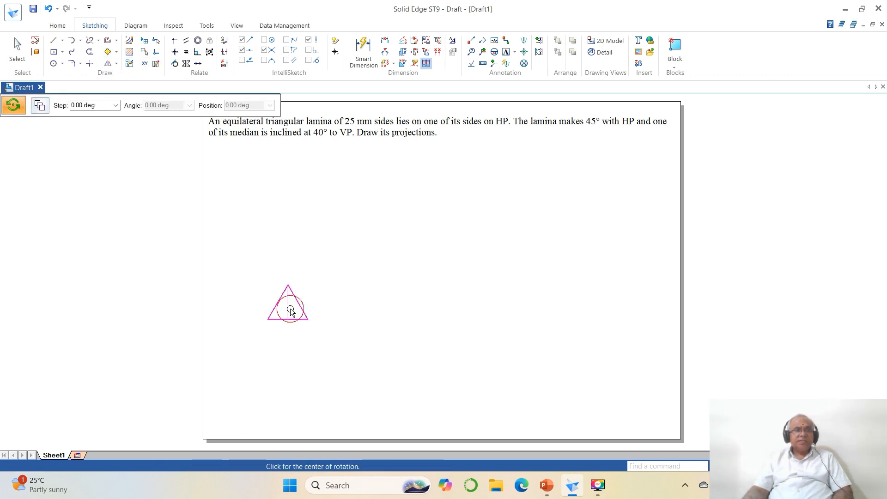
{"action": "left_click", "coordinate": [268, 319]}
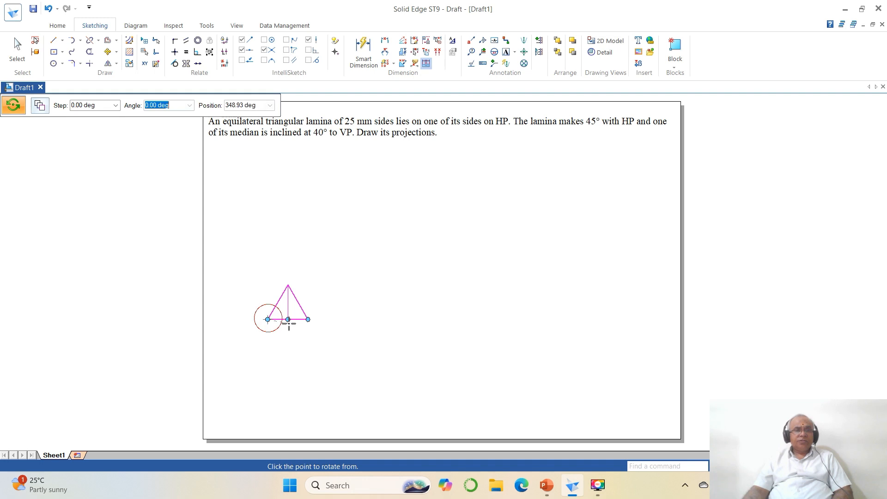
{"action": "left_click", "coordinate": [308, 319]}
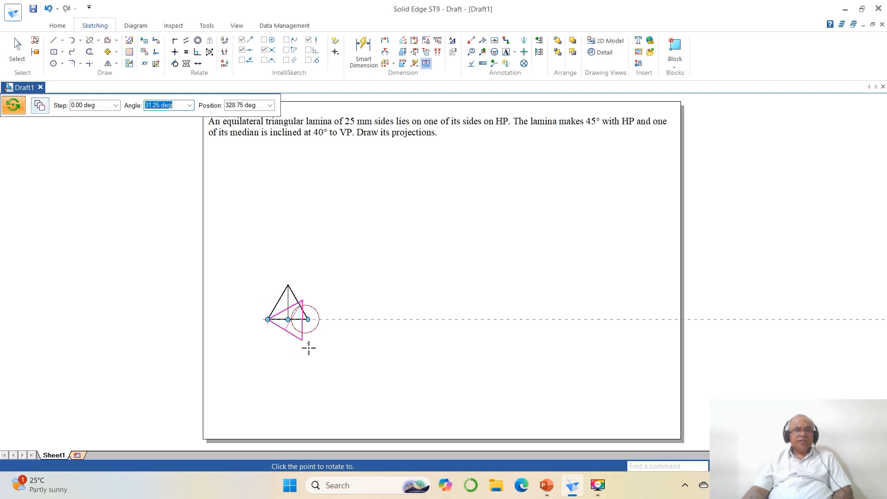
{"action": "left_click", "coordinate": [269, 372]}
Move the rotated triangle up and slightly to the right on the sheet.
{"action": "left_click", "coordinate": [107, 51]}
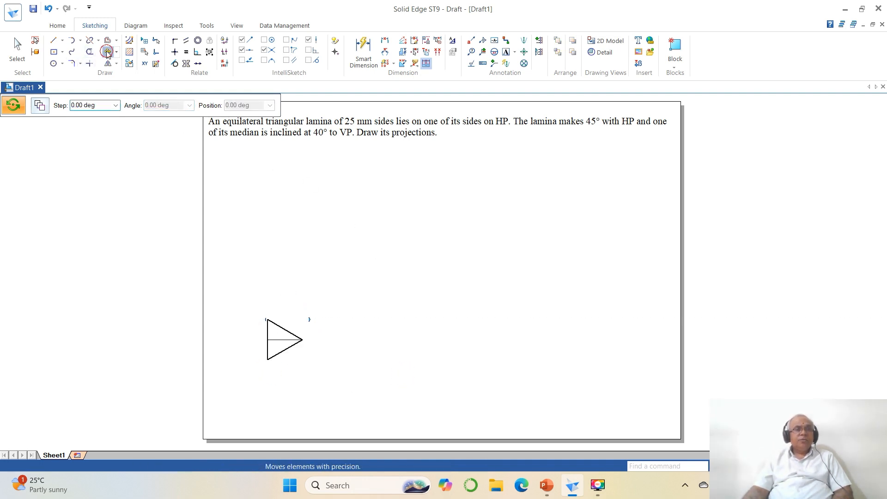
{"action": "left_click", "coordinate": [280, 327]}
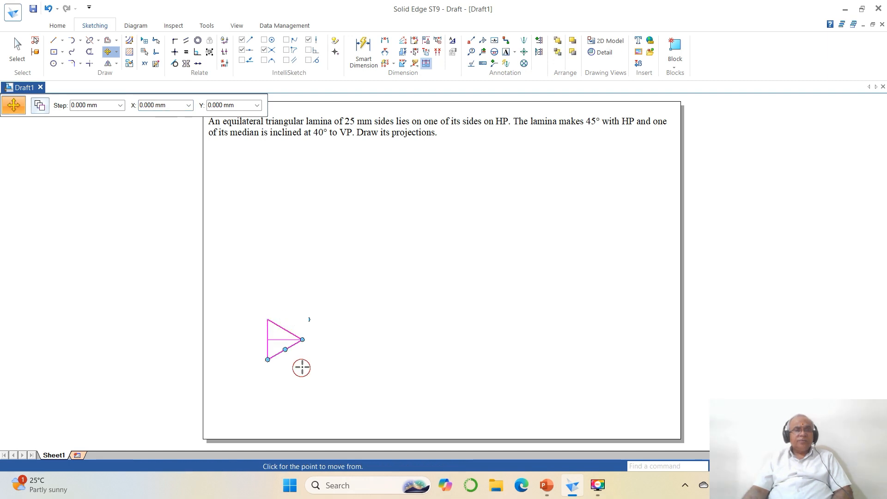
{"action": "left_click", "coordinate": [301, 368]}
{"action": "left_click", "coordinate": [330, 298]}
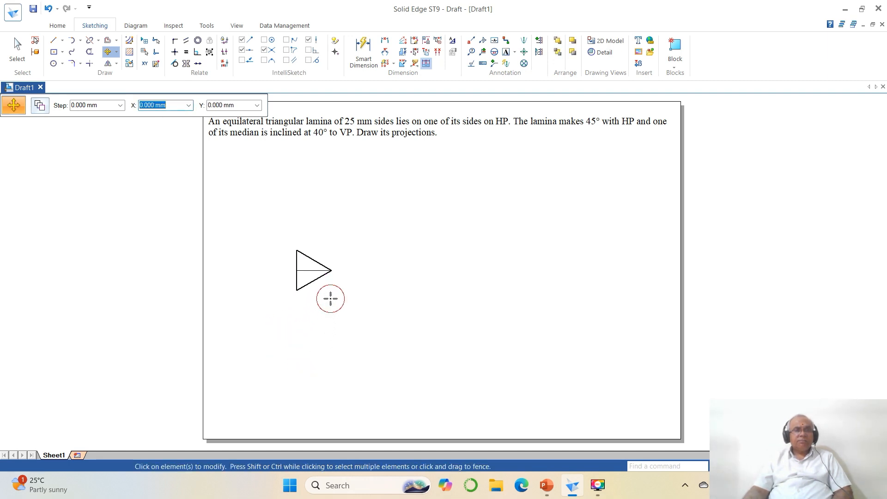
Draw a horizontal reference line above the triangle, extending well past it on both sides.
{"action": "left_click", "coordinate": [54, 40]}
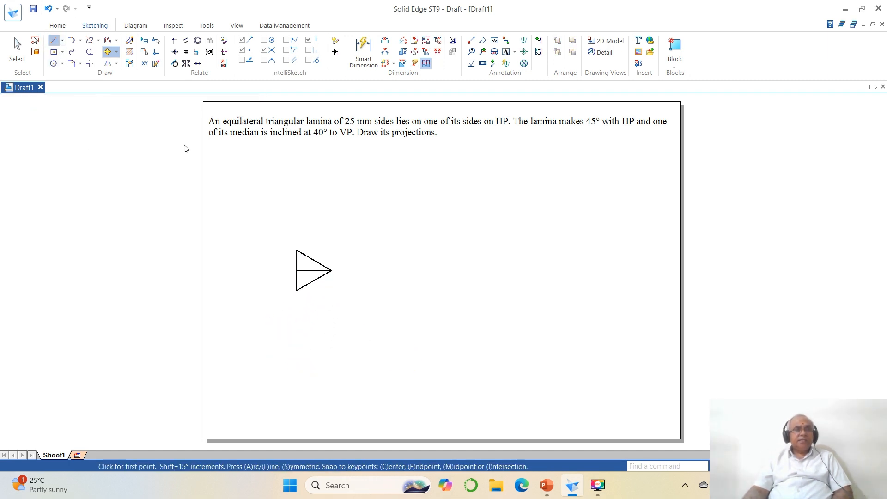
{"action": "left_click", "coordinate": [237, 225]}
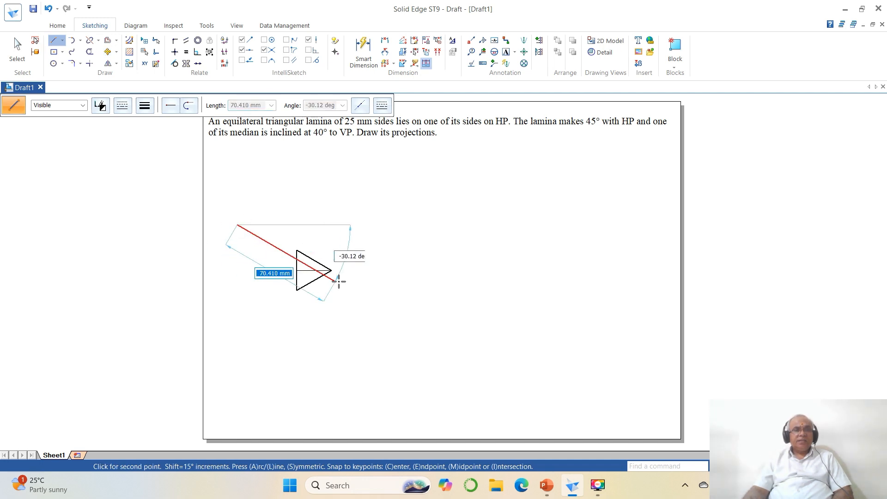
{"action": "left_click", "coordinate": [411, 224]}
{"action": "right_click", "coordinate": [420, 245]}
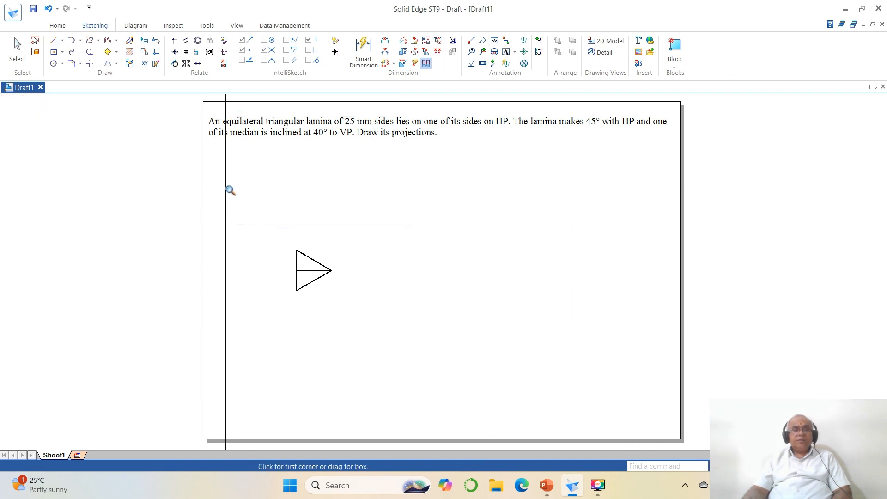
Add text labels of size 3 at the triangle: a at the lower corner, b at the apex, c at the upper corner and m at the base's midpoint.
{"action": "left_click", "coordinate": [226, 185]}
{"action": "left_click", "coordinate": [532, 347]}
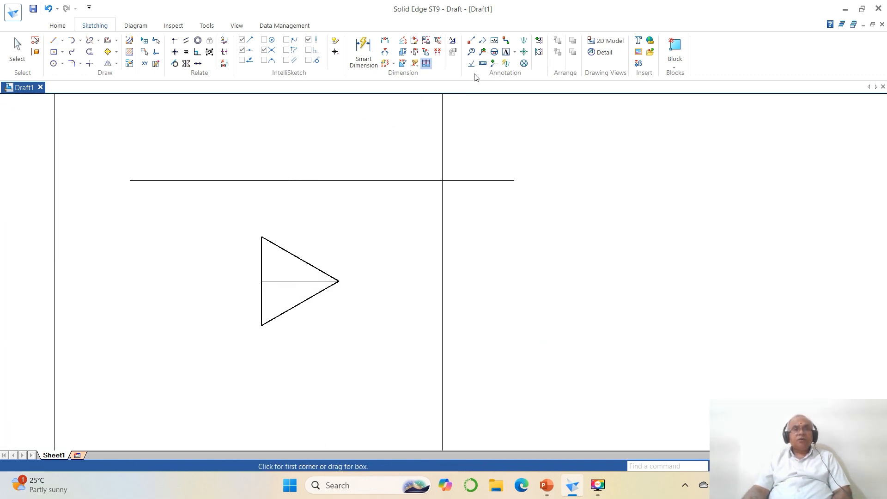
{"action": "left_click", "coordinate": [505, 53]}
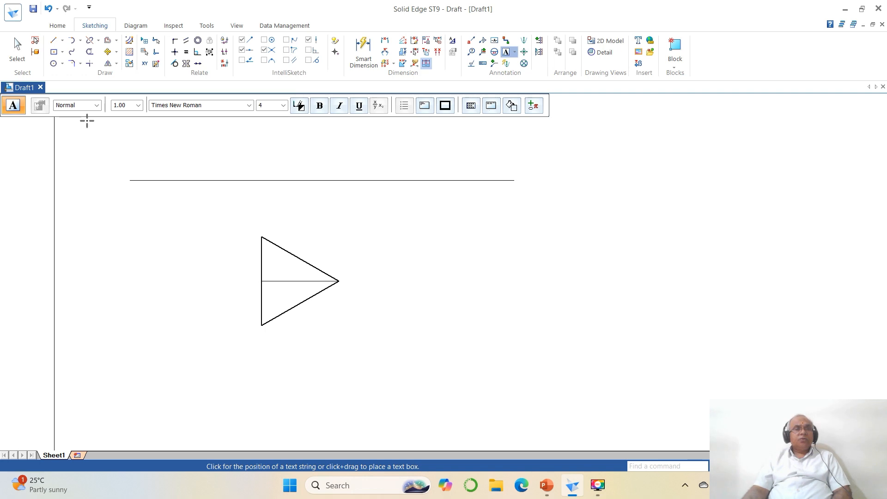
{"action": "left_click", "coordinate": [268, 106]}
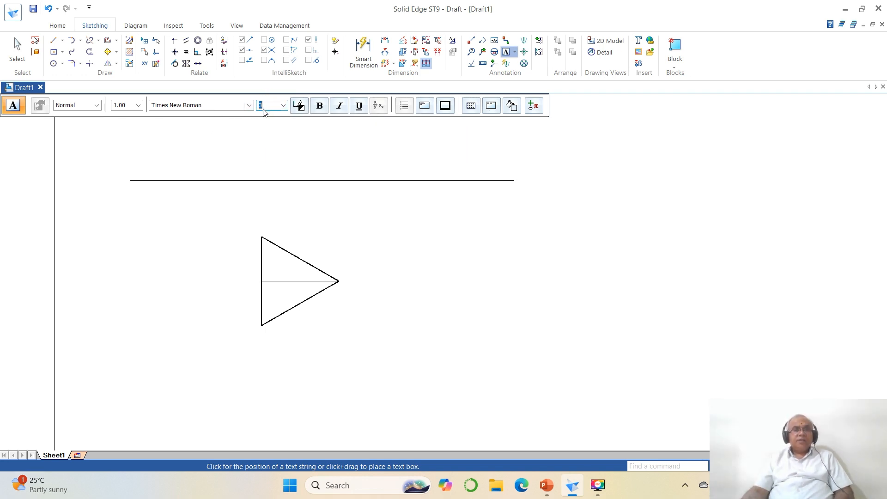
{"action": "left_click", "coordinate": [254, 341]}
{"action": "type", "text": "a"}
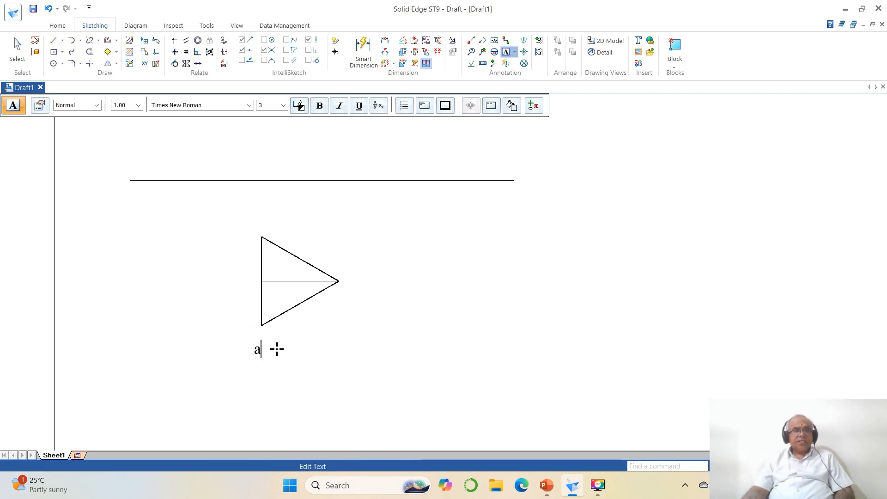
{"action": "left_click", "coordinate": [345, 285]}
{"action": "type", "text": "b"}
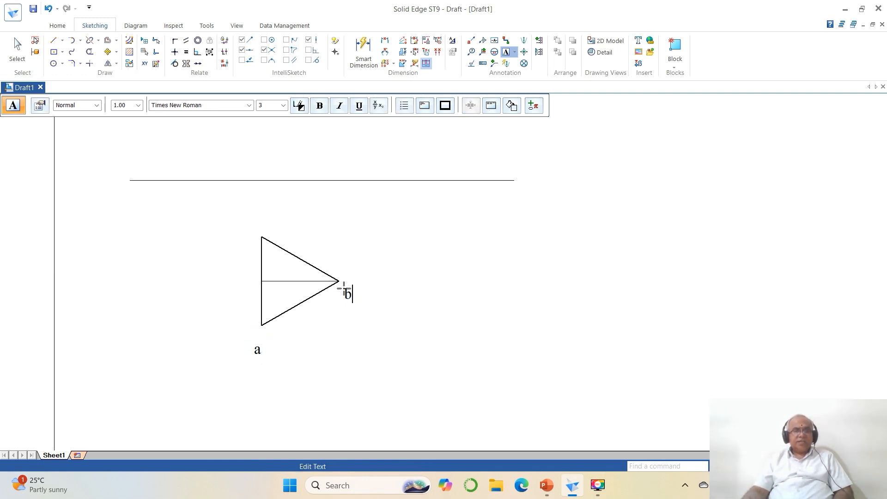
{"action": "left_click", "coordinate": [258, 226]}
{"action": "type", "text": "c"}
{"action": "left_click", "coordinate": [242, 278]}
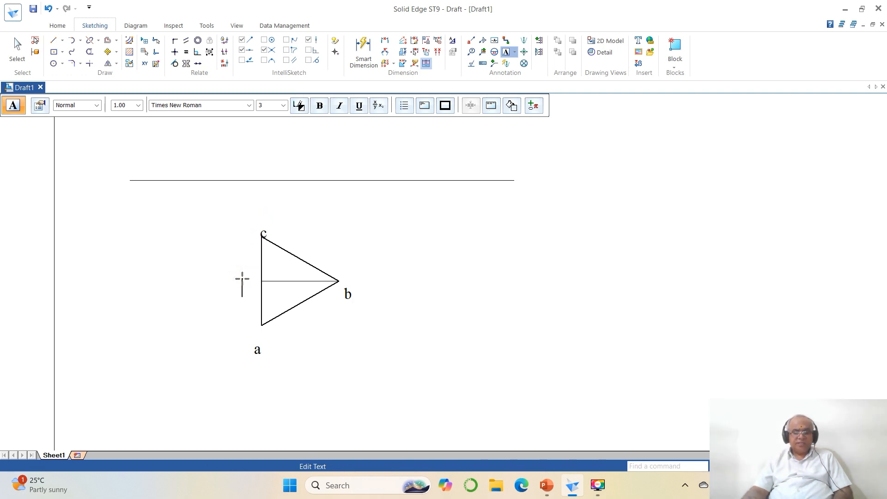
{"action": "key", "text": "Escape"}
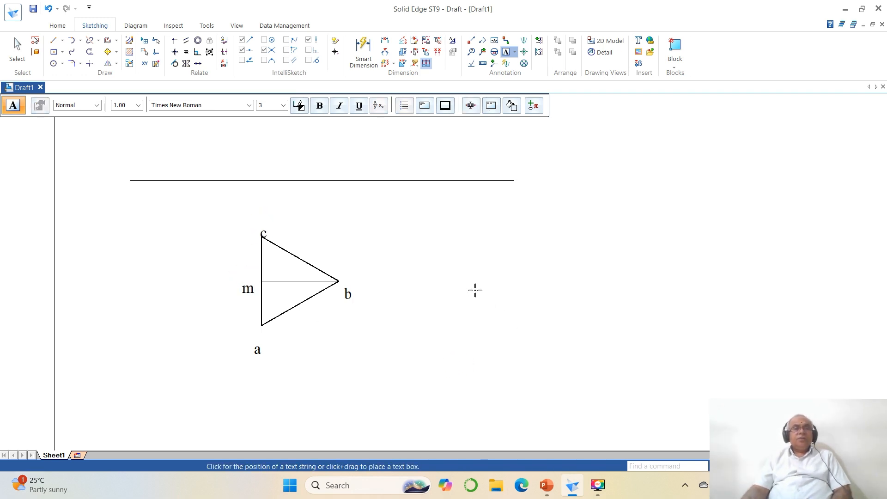
Move the labels a, b, c and m close to their points without overlapping the triangle's lines.
{"action": "left_click", "coordinate": [108, 52]}
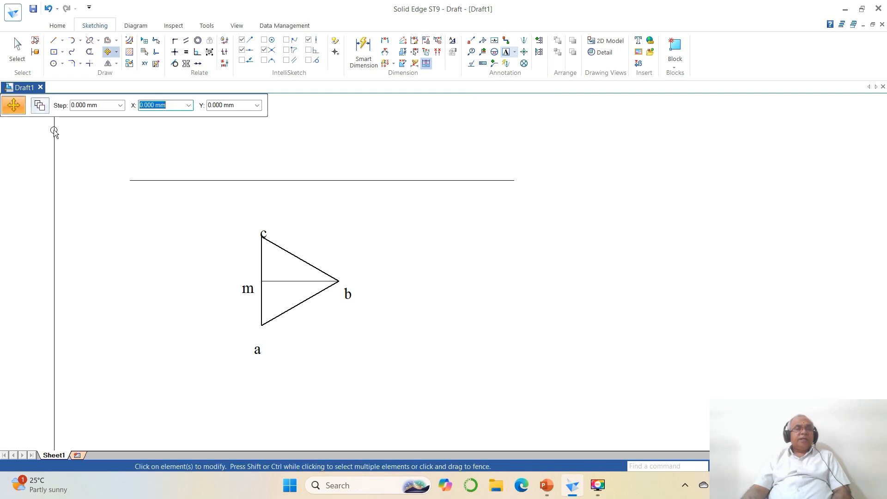
{"action": "left_click", "coordinate": [257, 354]}
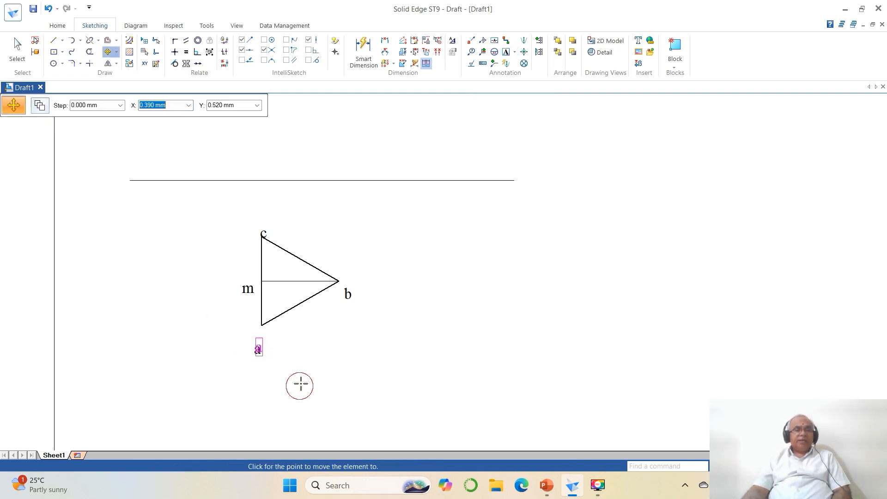
{"action": "left_click", "coordinate": [302, 372]}
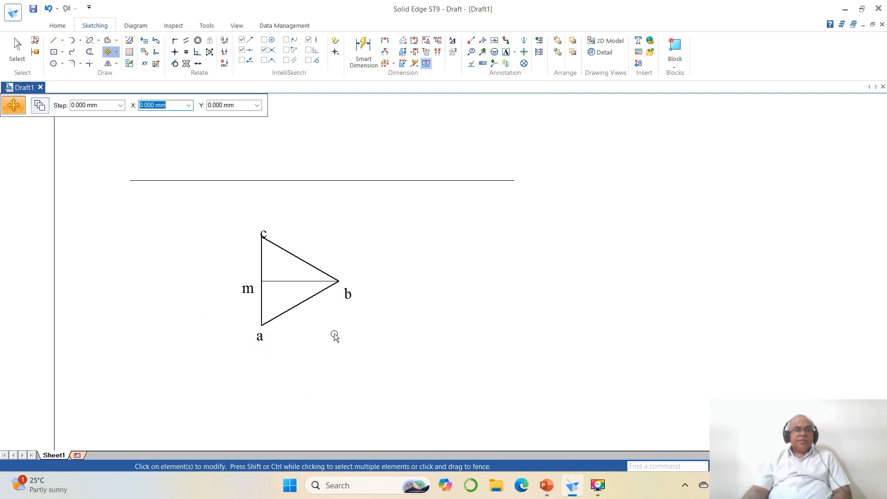
{"action": "left_click", "coordinate": [347, 294]}
{"action": "left_click", "coordinate": [362, 312]}
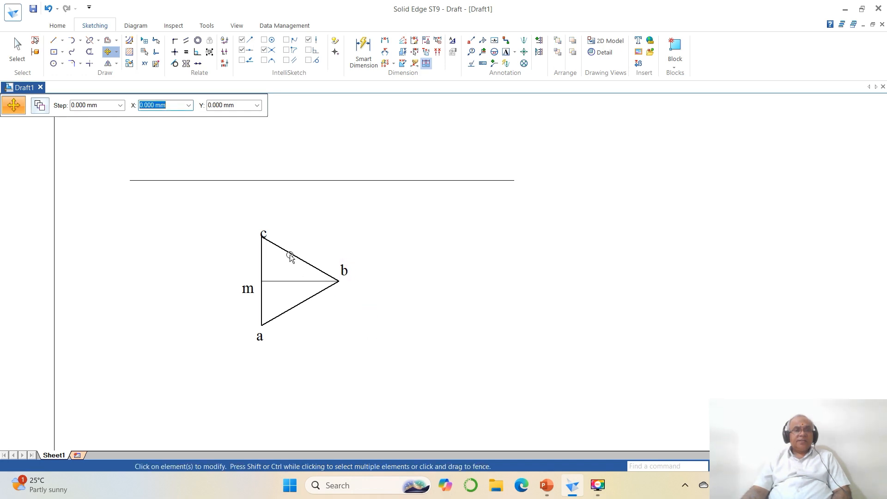
{"action": "left_click", "coordinate": [291, 238]}
{"action": "left_click", "coordinate": [297, 233]}
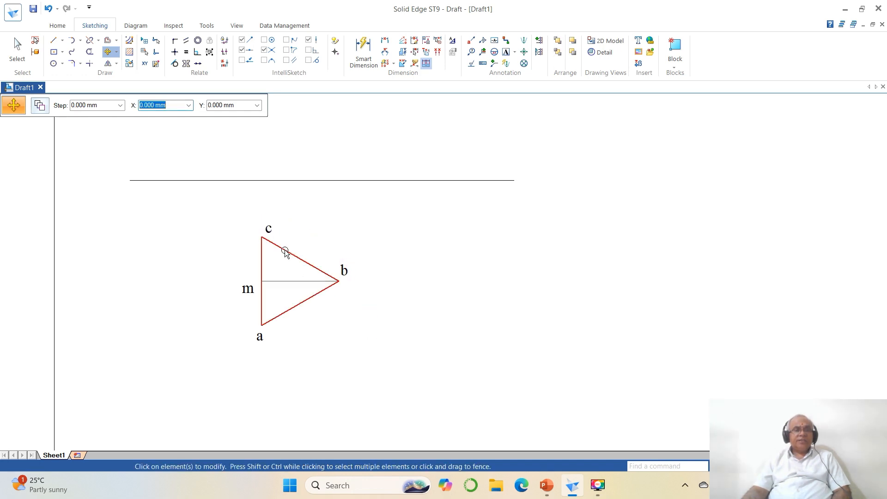
{"action": "left_click", "coordinate": [242, 292]}
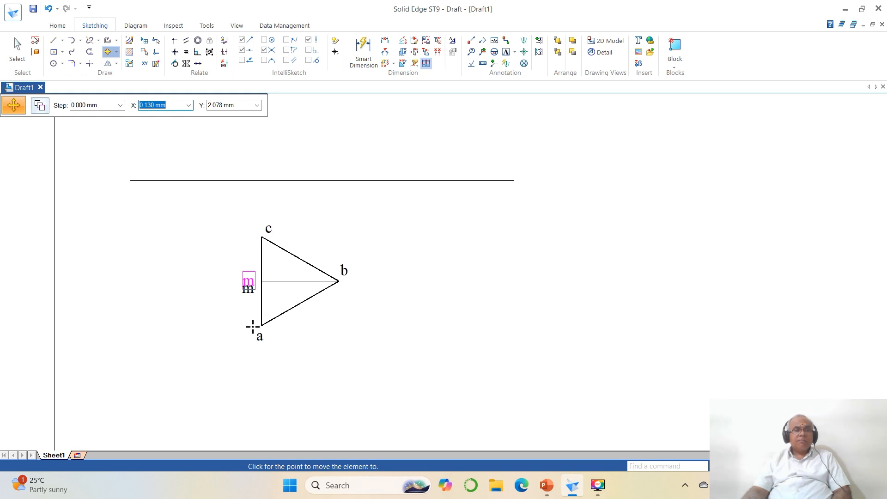
{"action": "left_click", "coordinate": [251, 324]}
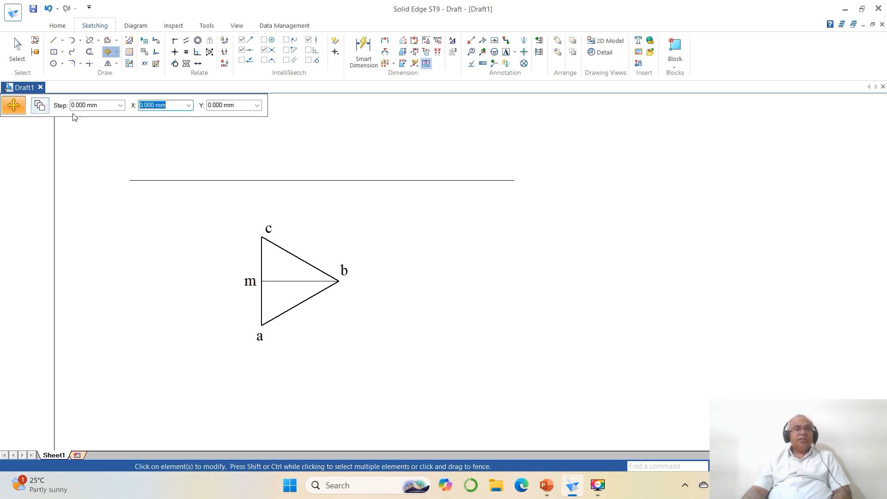
Draw vertical projector lines from points c and b of the triangle up past the horizontal reference line.
{"action": "left_click", "coordinate": [54, 40]}
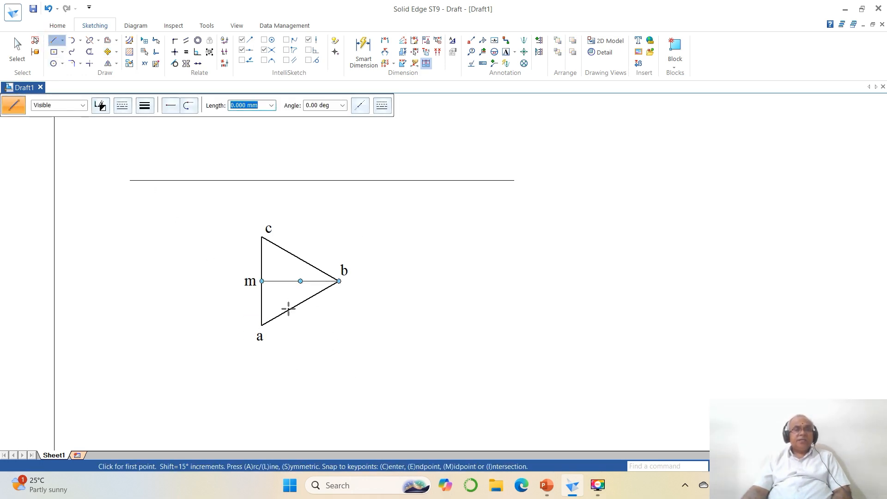
{"action": "left_click", "coordinate": [261, 236]}
{"action": "left_click", "coordinate": [262, 157]}
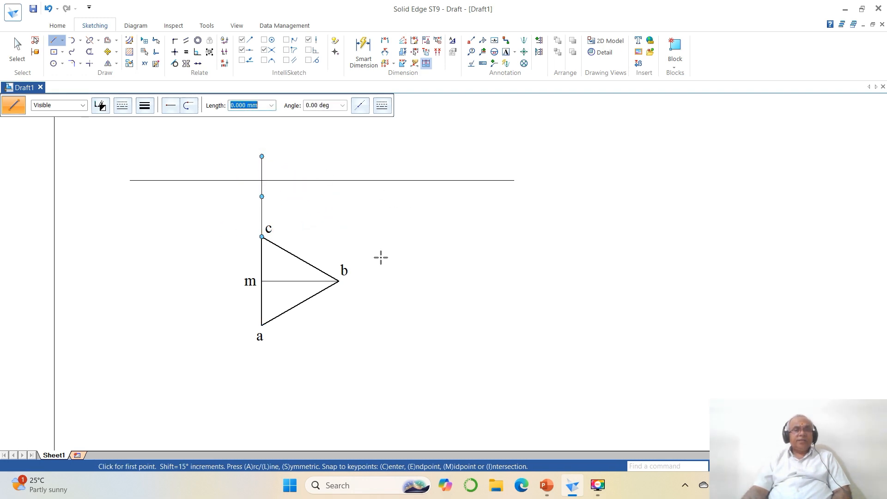
{"action": "left_click", "coordinate": [339, 281]}
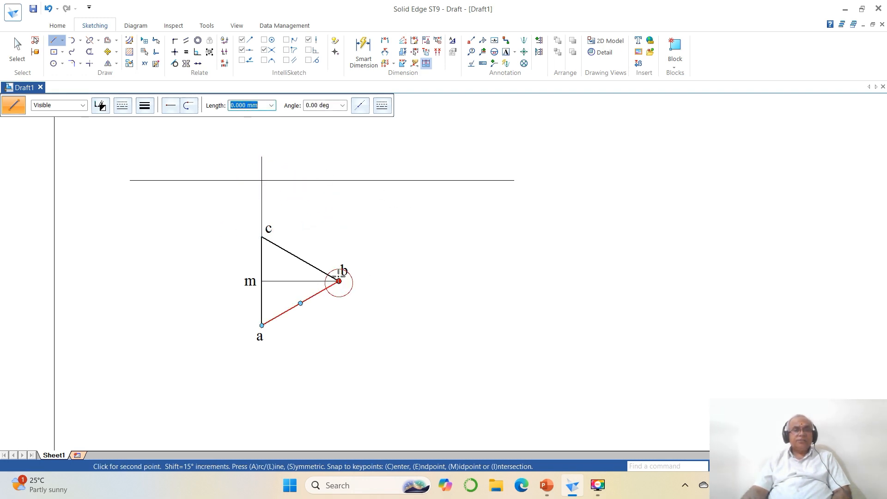
{"action": "left_click", "coordinate": [339, 156]}
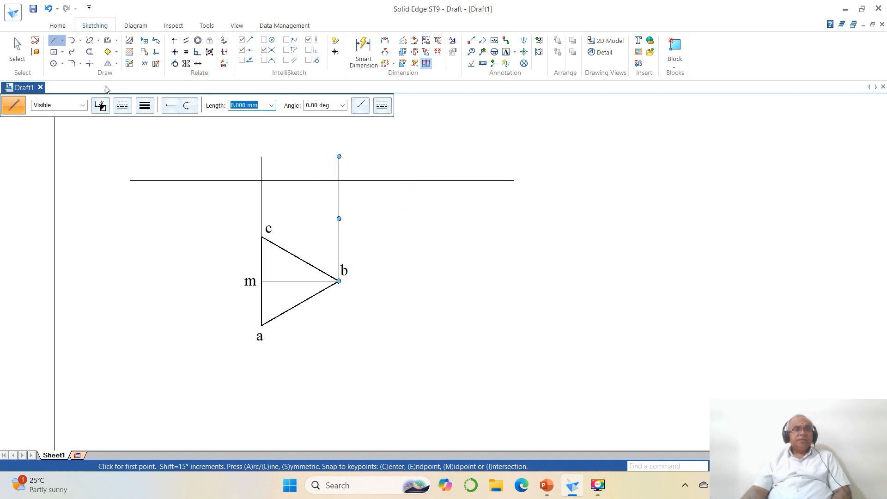
Trim the projectors above the reference line and the reference line's ends outside the two projectors.
{"action": "left_click", "coordinate": [90, 51]}
{"action": "left_click", "coordinate": [263, 162]}
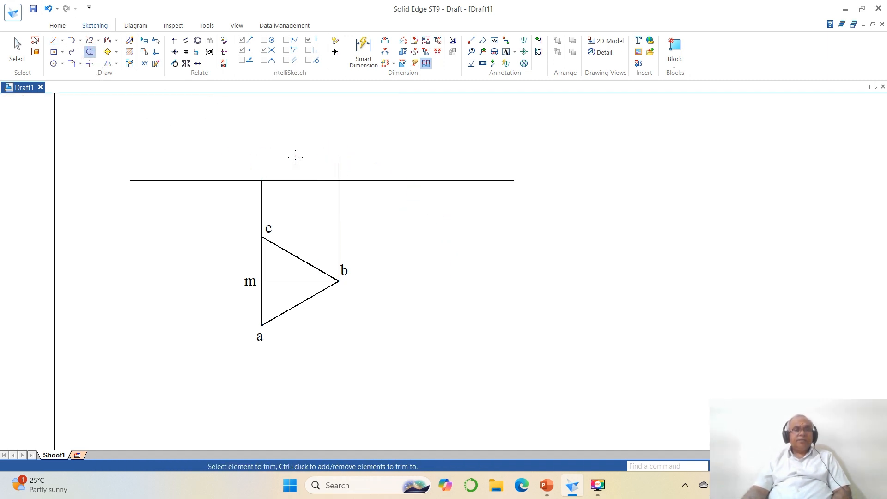
{"action": "left_click", "coordinate": [339, 162]}
{"action": "left_click", "coordinate": [370, 180]}
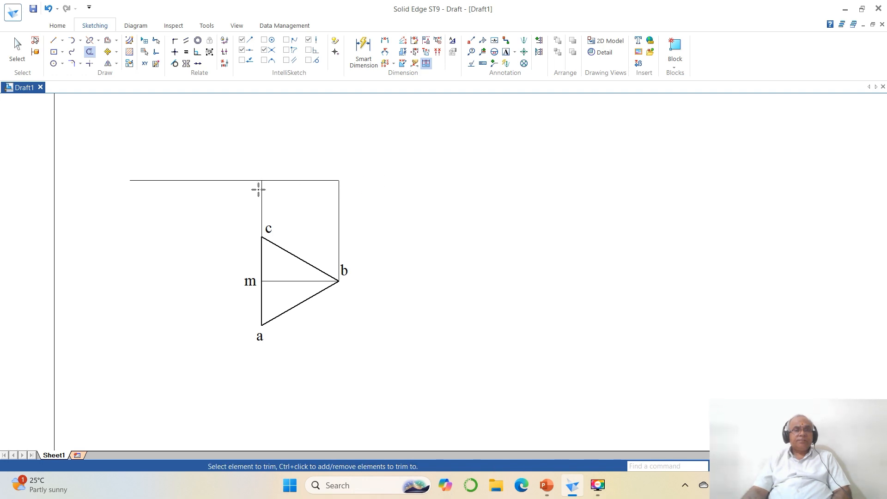
{"action": "left_click", "coordinate": [234, 182]}
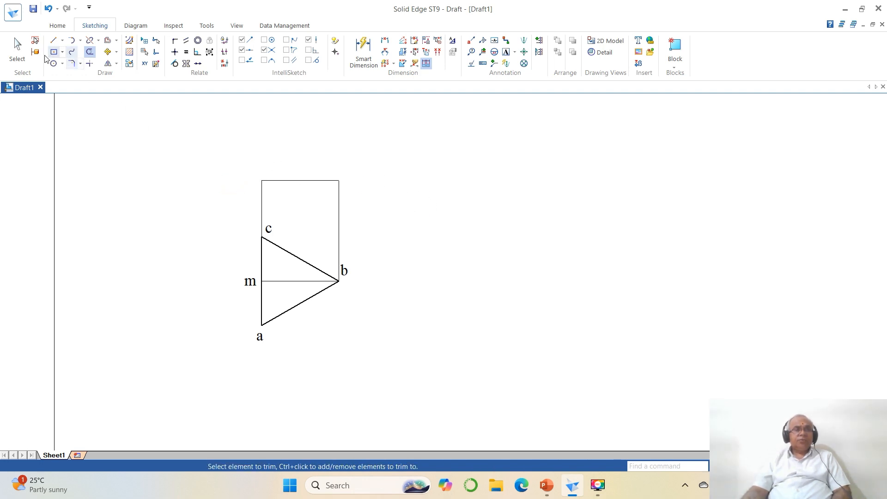
Set the line width of the horizontal front-view line between the projectors to 0.50 mm.
{"action": "left_click", "coordinate": [19, 53]}
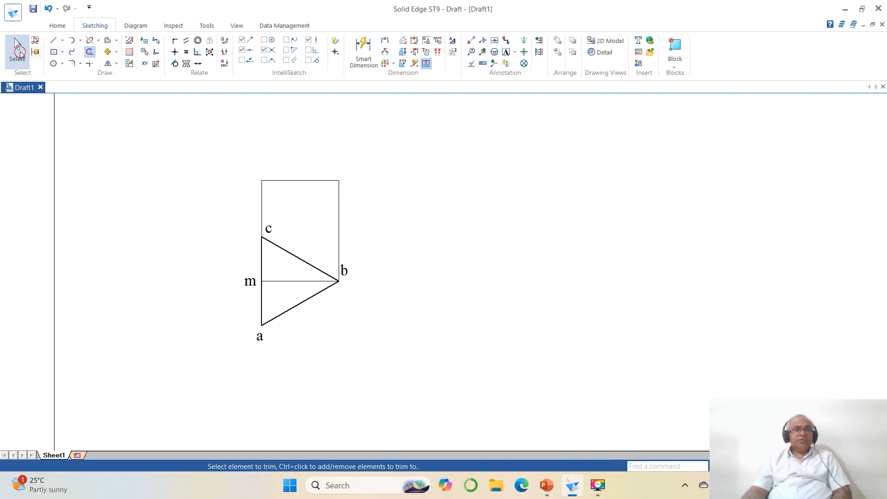
{"action": "left_click", "coordinate": [296, 185]}
{"action": "left_click", "coordinate": [144, 106]}
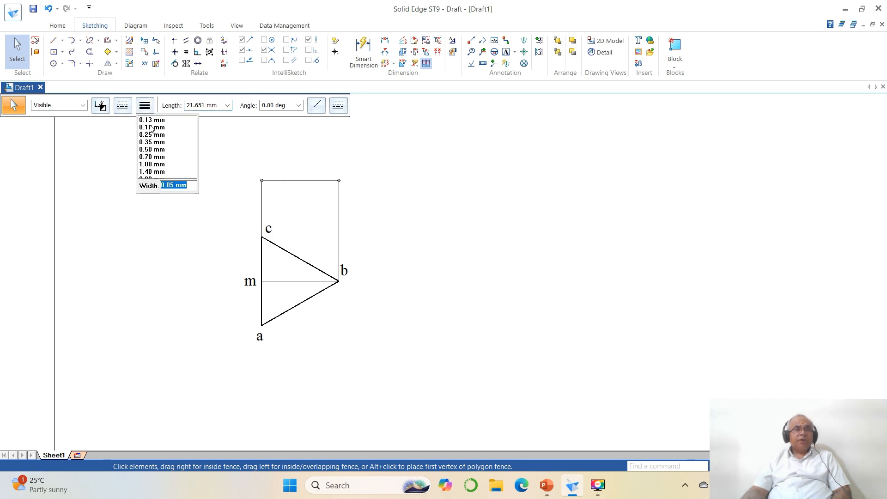
{"action": "left_click", "coordinate": [157, 150]}
{"action": "left_click", "coordinate": [497, 238]}
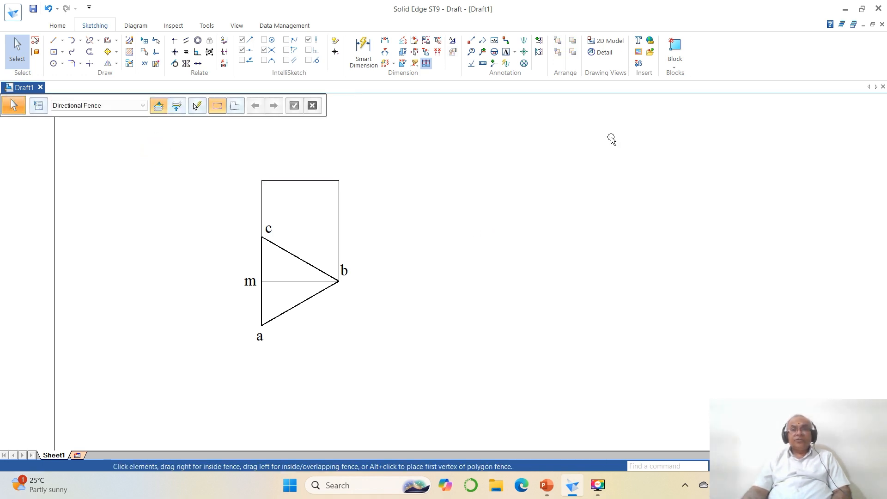
Add text labels at the front-view line: a', (c') and (m') at its left end and b' at its right end.
{"action": "left_click", "coordinate": [506, 52]}
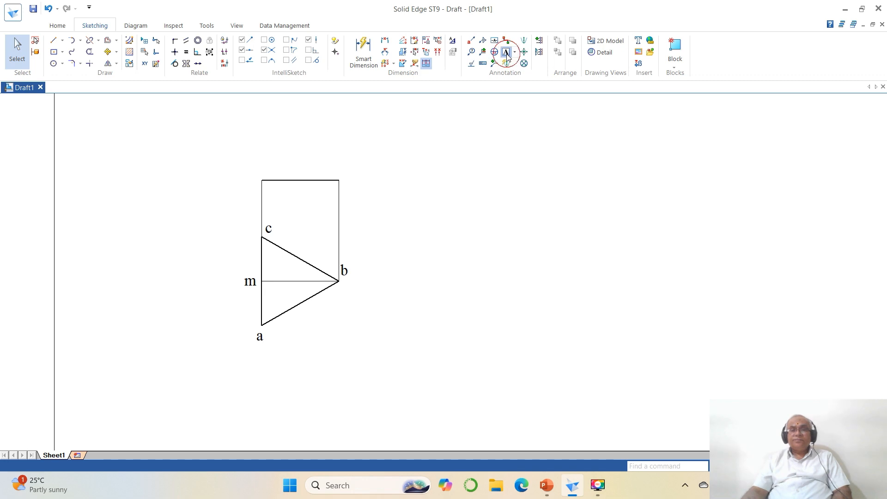
{"action": "left_click", "coordinate": [259, 171]}
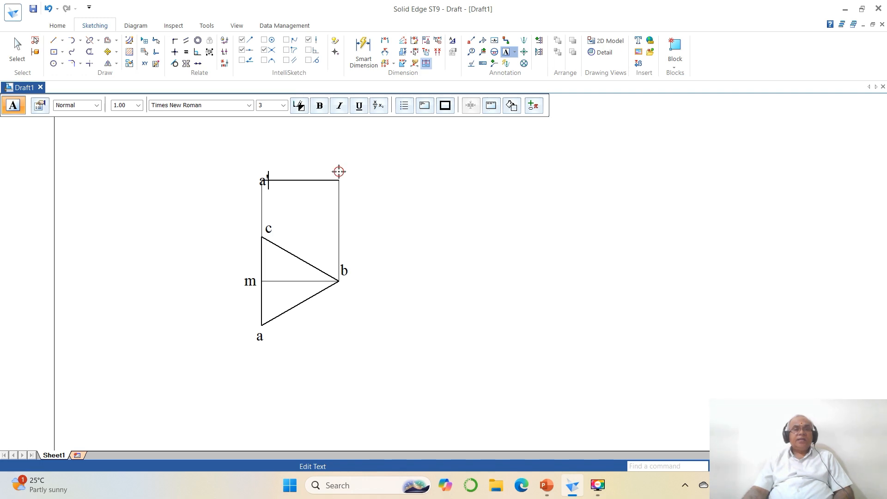
{"action": "left_click", "coordinate": [256, 158]}
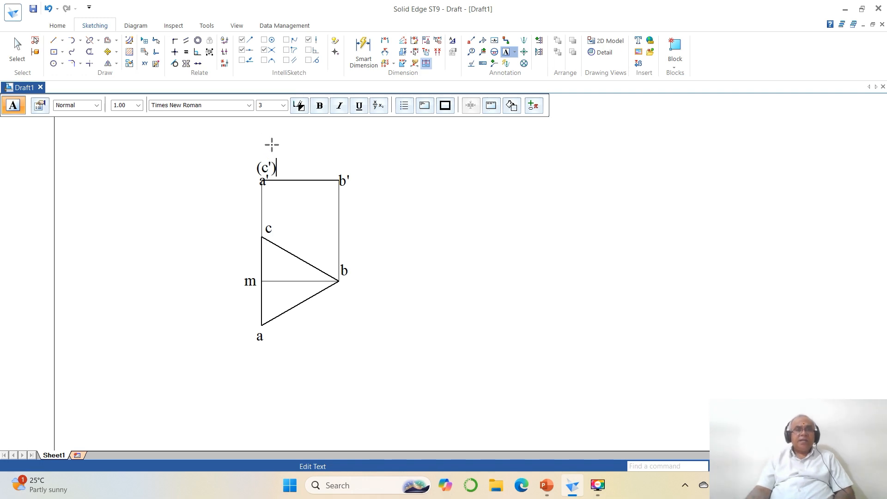
{"action": "left_click", "coordinate": [258, 142]}
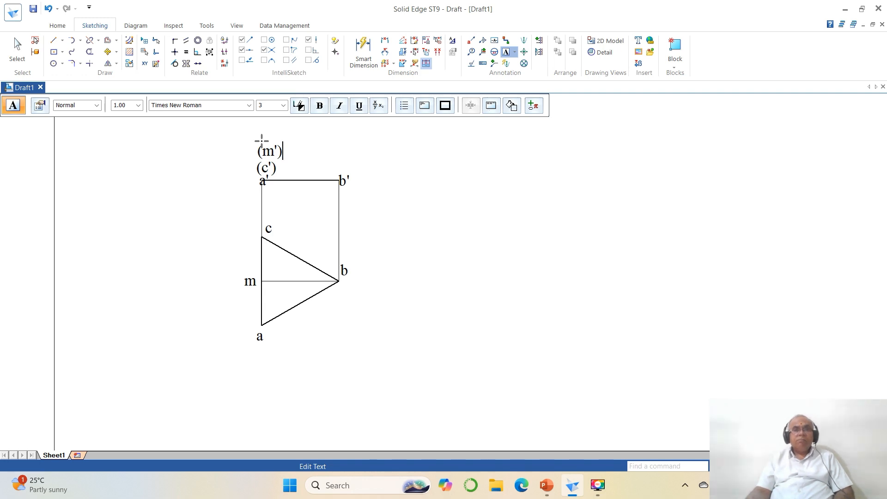
{"action": "left_click", "coordinate": [538, 212]}
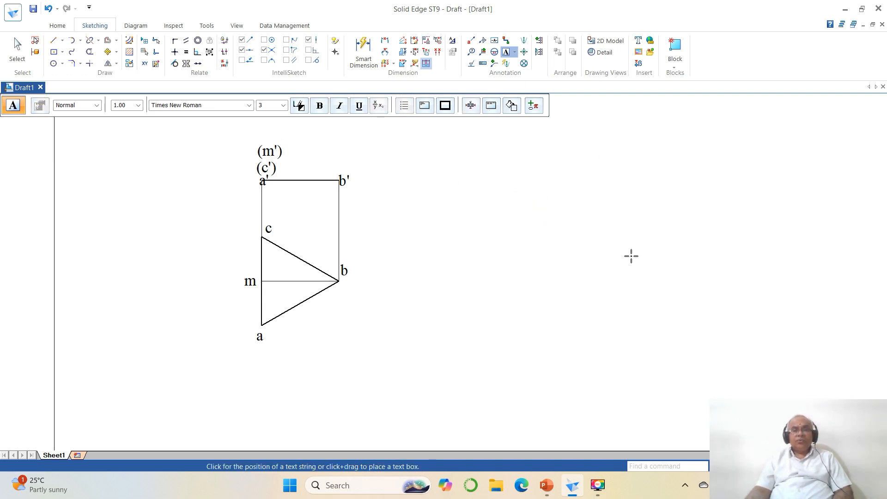
Move the labels (m') and (c') up and left, clear of label a'.
{"action": "left_click", "coordinate": [107, 52]}
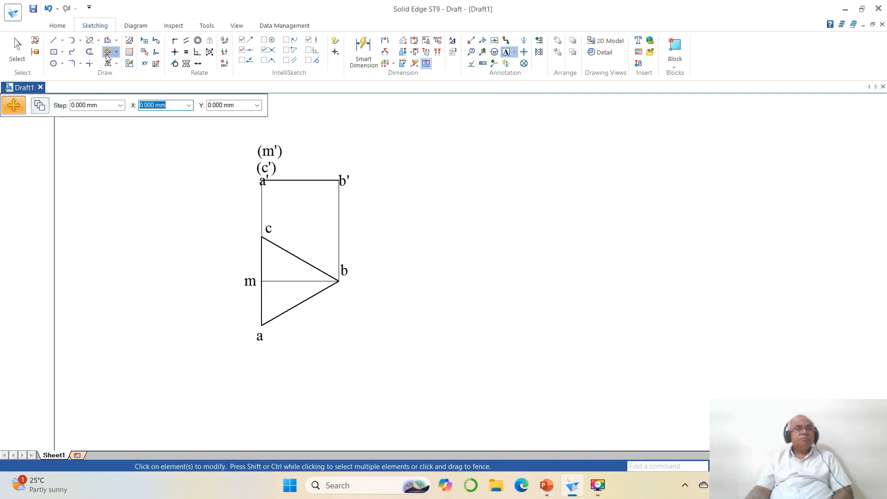
{"action": "left_click", "coordinate": [273, 151]}
{"action": "left_click", "coordinate": [317, 165]}
{"action": "left_click", "coordinate": [238, 155]}
{"action": "left_click", "coordinate": [267, 167]}
{"action": "left_click", "coordinate": [319, 171]}
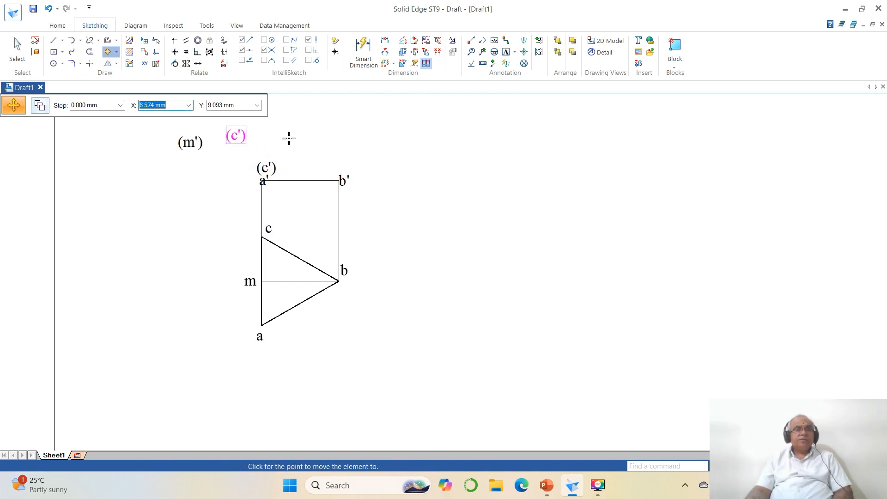
{"action": "left_click", "coordinate": [289, 139]}
Move the labels a' and b' just above the ends of the front-view line.
{"action": "left_click", "coordinate": [264, 174]}
{"action": "left_click", "coordinate": [302, 180]}
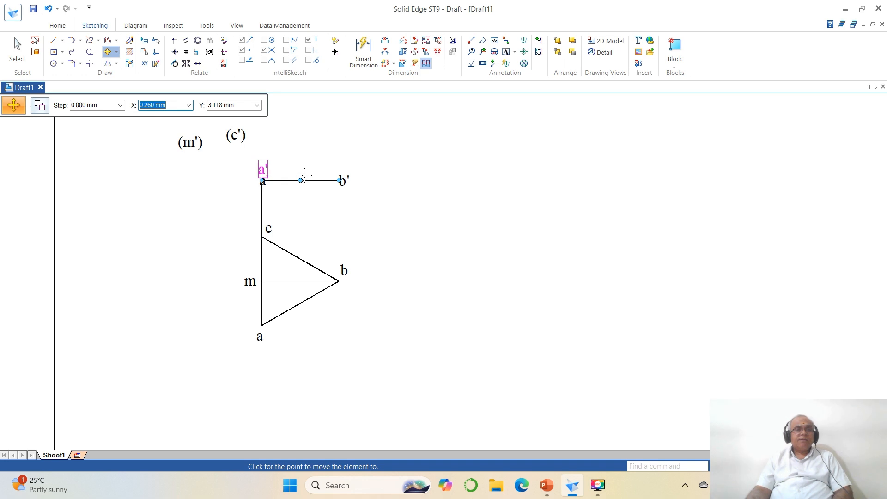
{"action": "left_click", "coordinate": [306, 178]}
{"action": "left_click", "coordinate": [343, 179]}
{"action": "left_click", "coordinate": [393, 200]}
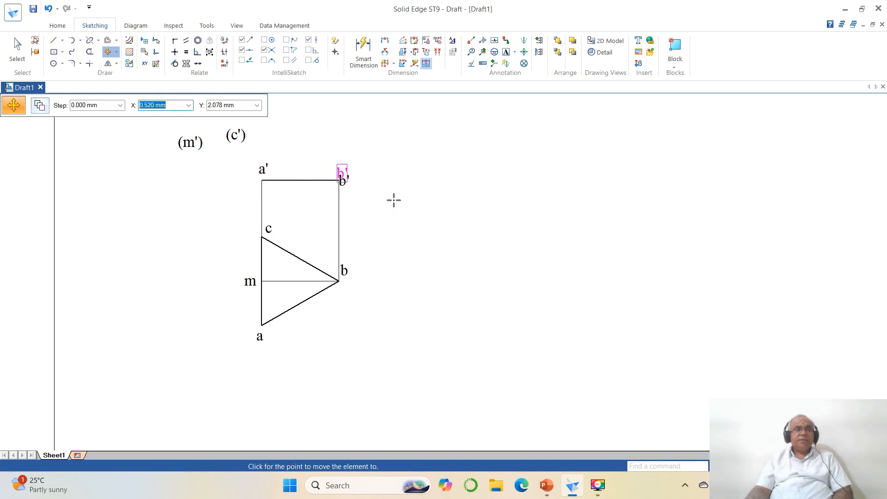
{"action": "left_click", "coordinate": [391, 193]}
Stack the label (c') above a' and the label (m') above (c').
{"action": "left_click", "coordinate": [243, 144]}
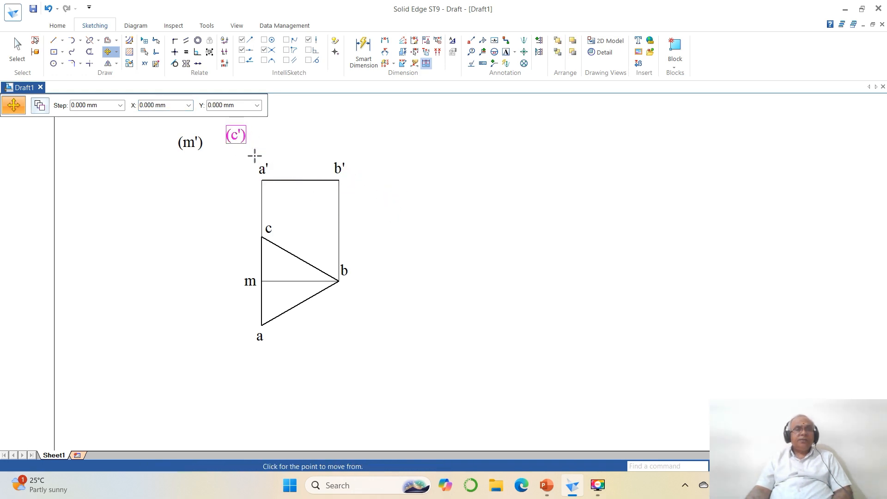
{"action": "left_click", "coordinate": [255, 155]}
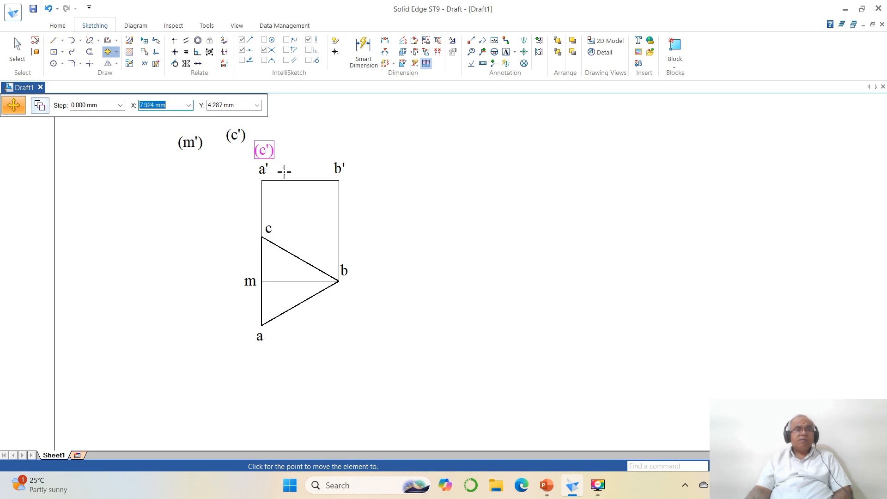
{"action": "left_click", "coordinate": [282, 172]}
{"action": "left_click", "coordinate": [183, 151]}
{"action": "left_click", "coordinate": [180, 180]}
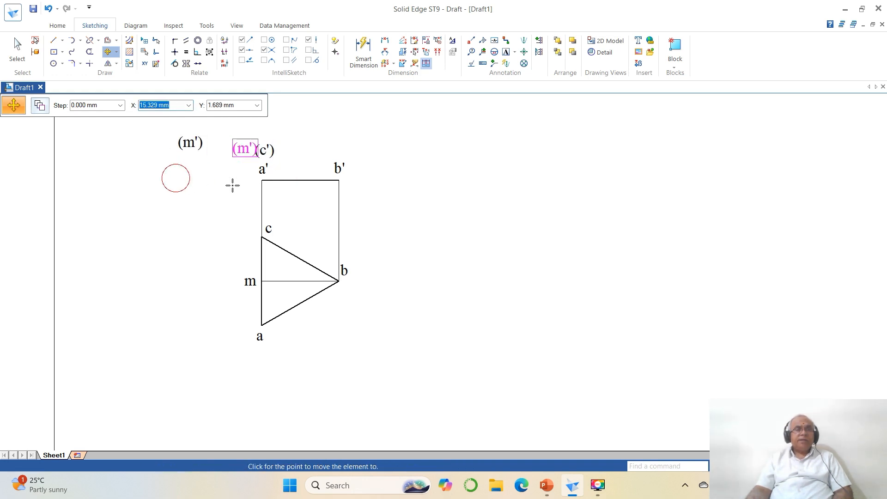
{"action": "left_click", "coordinate": [250, 169]}
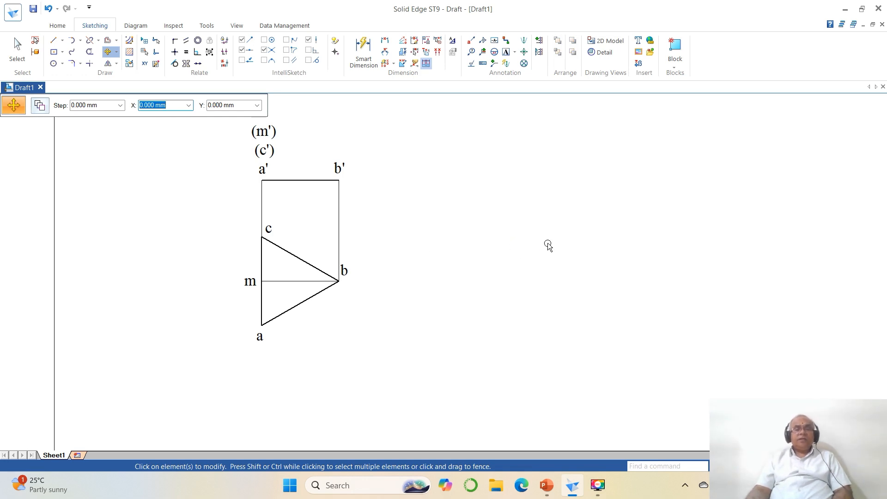
Copy the front-view line horizontally to the right of the first view with a Y offset of 0 mm.
{"action": "left_click", "coordinate": [743, 465]}
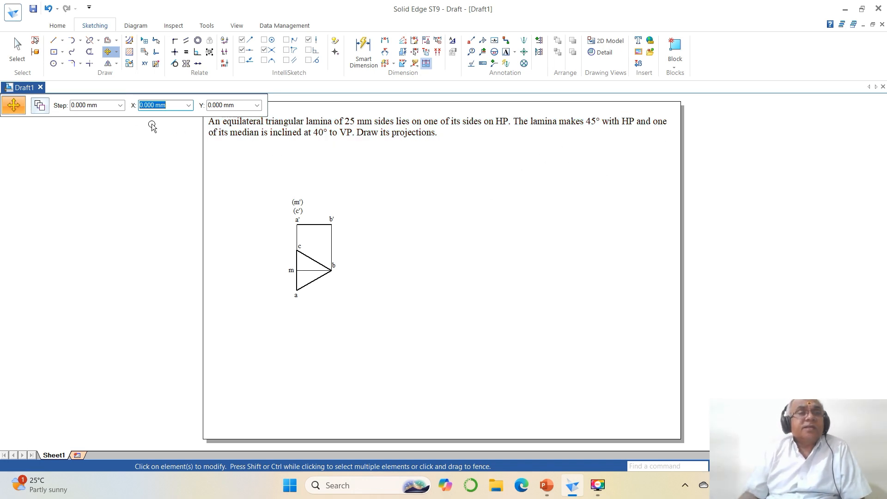
{"action": "left_click", "coordinate": [43, 102]}
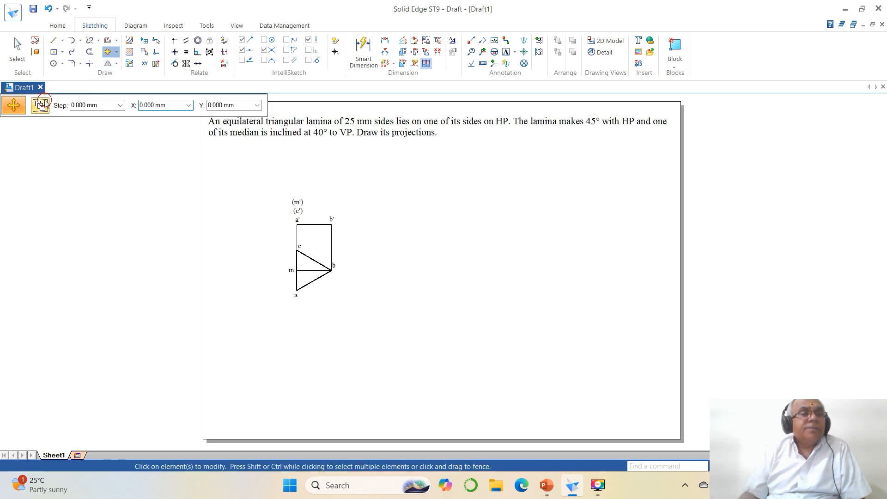
{"action": "left_click", "coordinate": [323, 225]}
{"action": "left_click", "coordinate": [326, 237]}
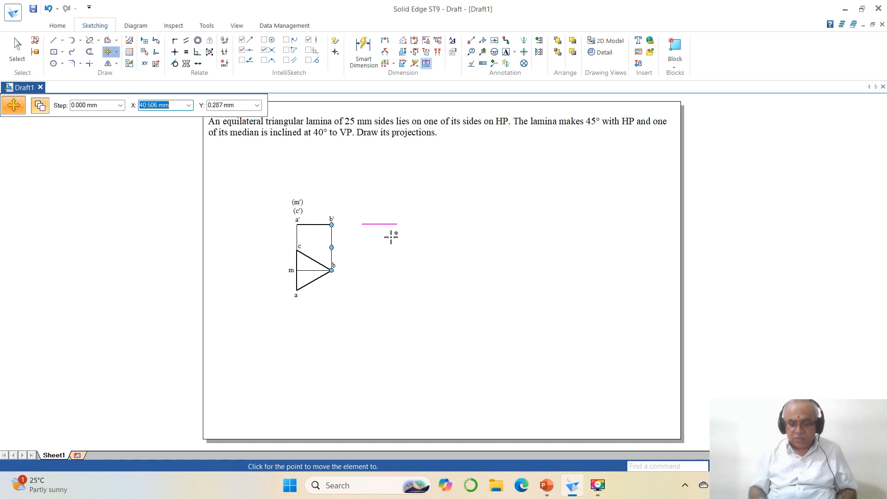
{"action": "key", "text": "Tab"}
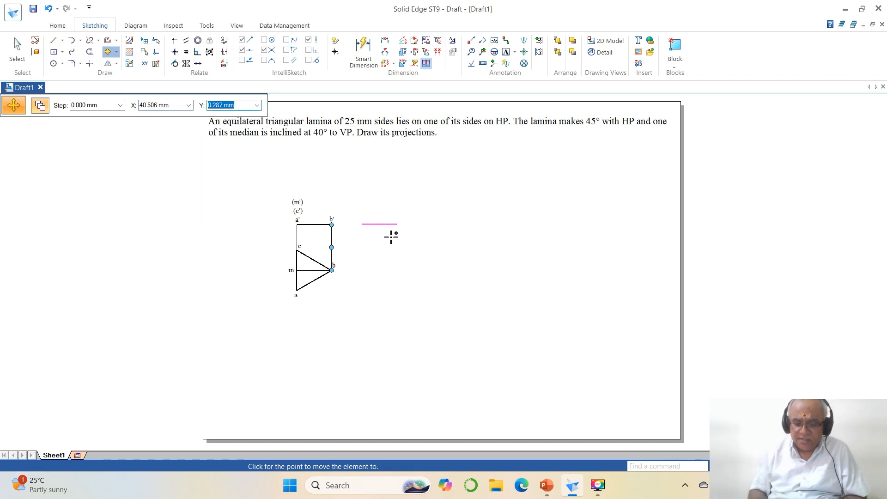
{"action": "type", "text": "0"}
{"action": "key", "text": "Tab"}
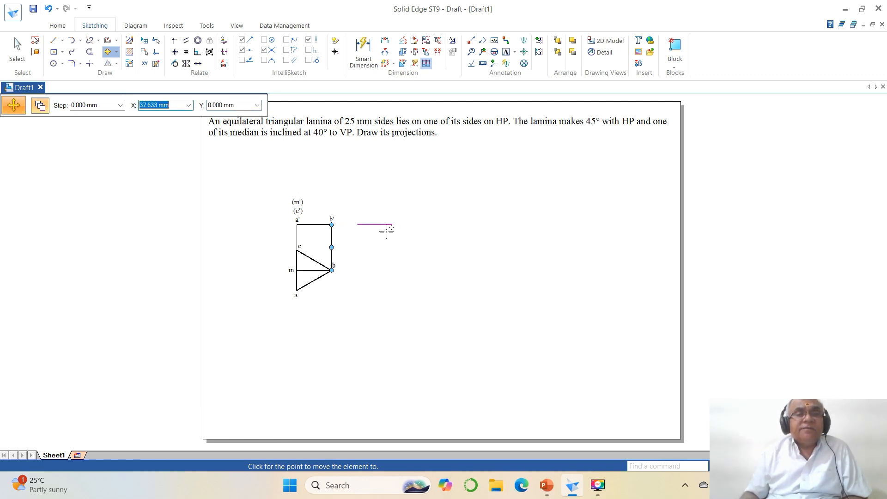
{"action": "right_click", "coordinate": [477, 283]}
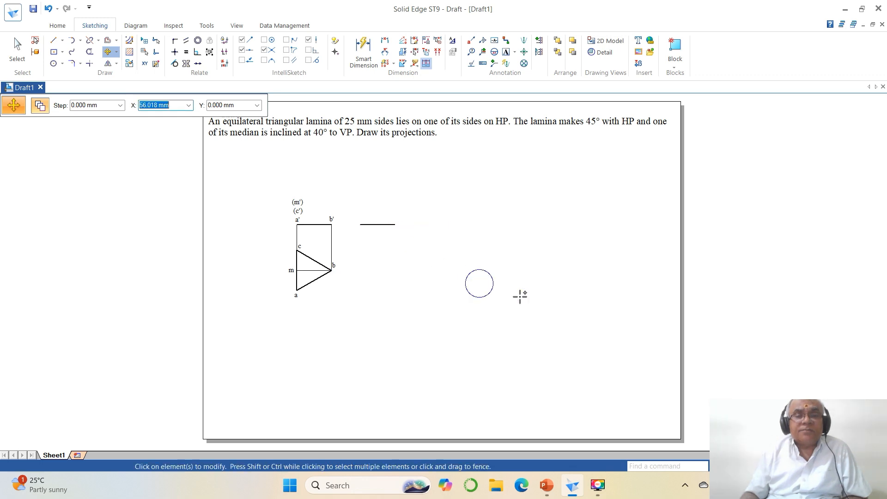
{"action": "left_click", "coordinate": [715, 465]}
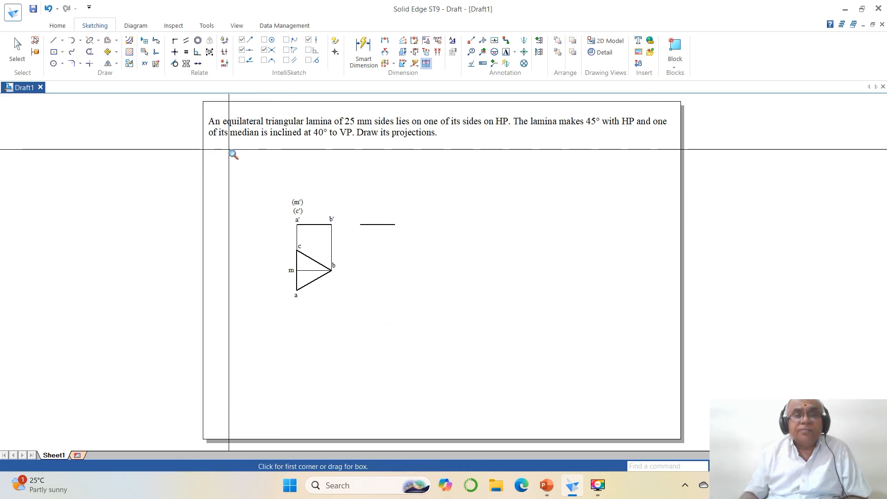
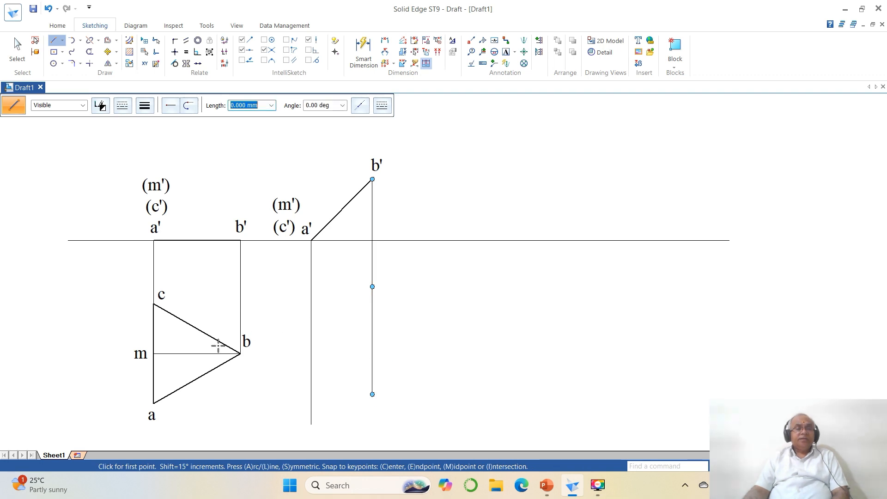
Draw a horizontal projector from b past the second b' projector and trim both lines to a corner where they meet.
{"action": "left_click", "coordinate": [240, 353]}
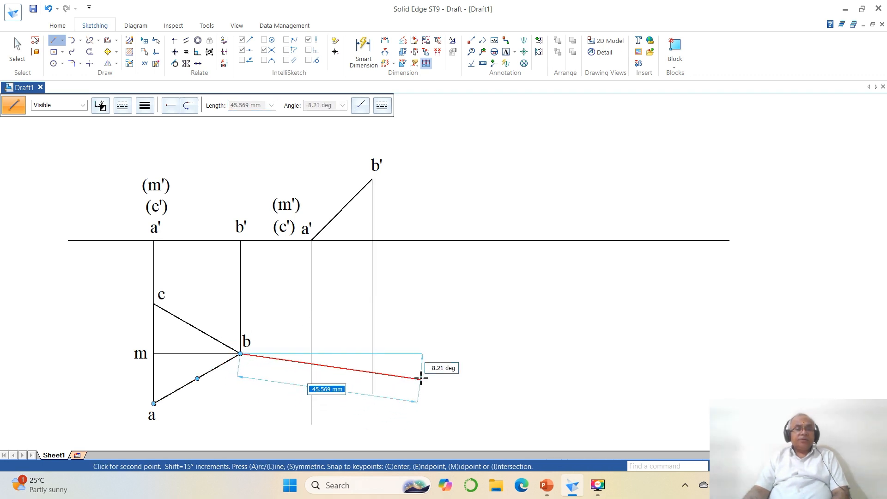
{"action": "left_click", "coordinate": [422, 354]}
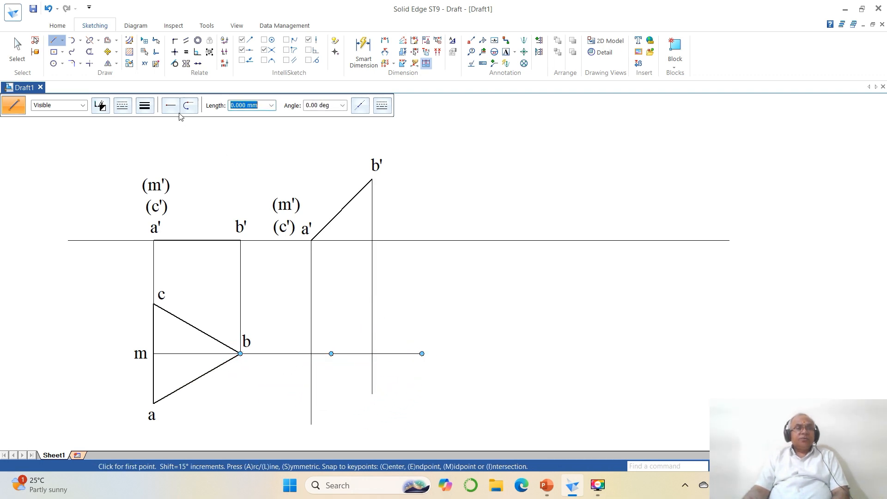
{"action": "left_click", "coordinate": [80, 63]}
{"action": "left_click", "coordinate": [90, 63]}
{"action": "left_click", "coordinate": [356, 353]}
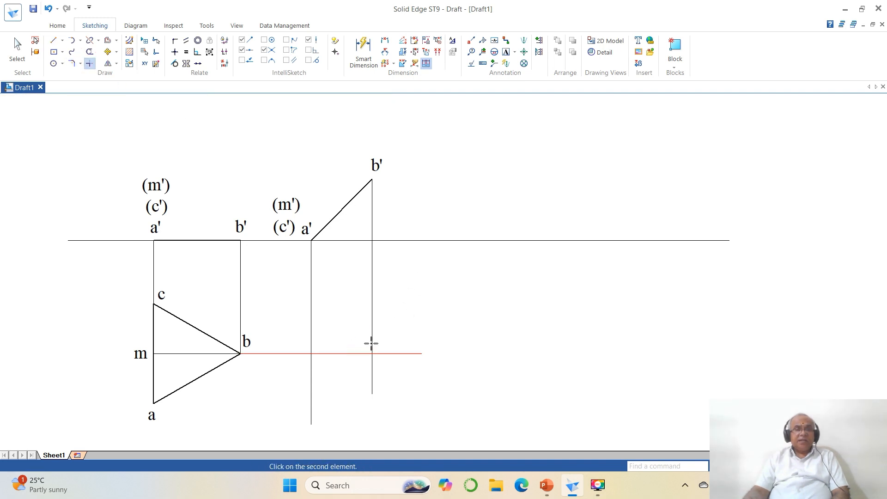
{"action": "left_click", "coordinate": [371, 343]}
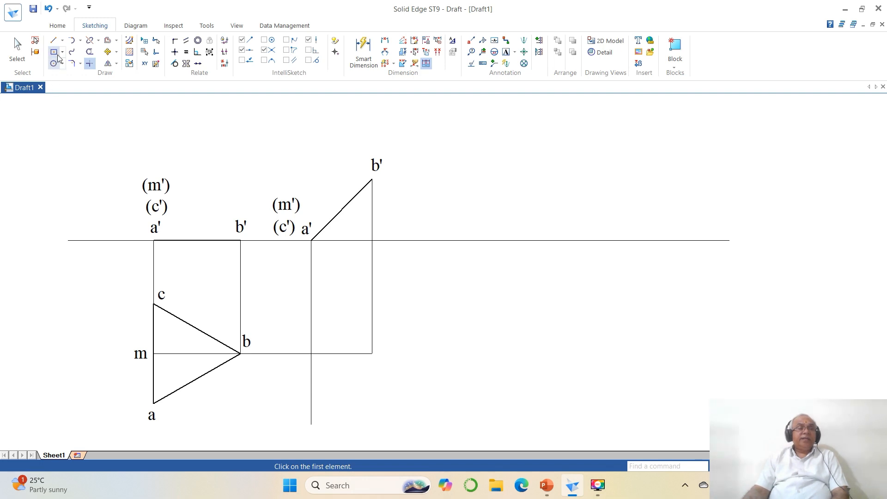
Draw horizontal projectors from c and a, each extending past the vertical projector below the second a'.
{"action": "left_click", "coordinate": [53, 43]}
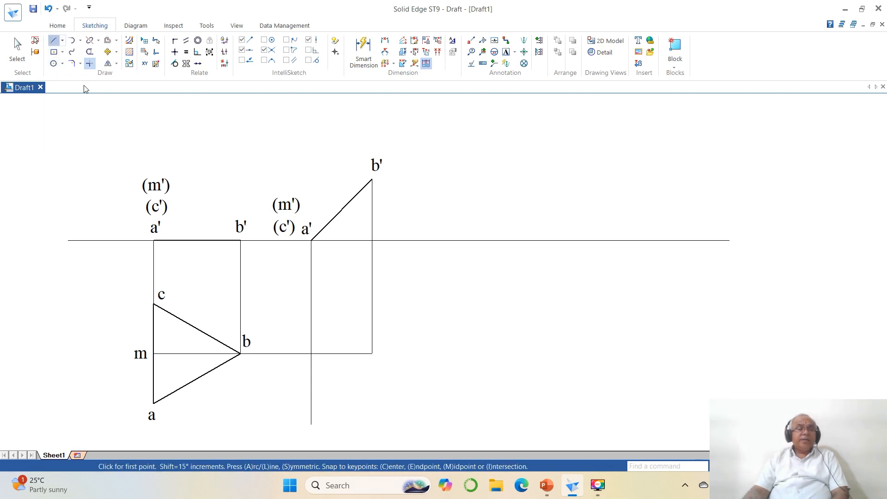
{"action": "left_click", "coordinate": [153, 304]}
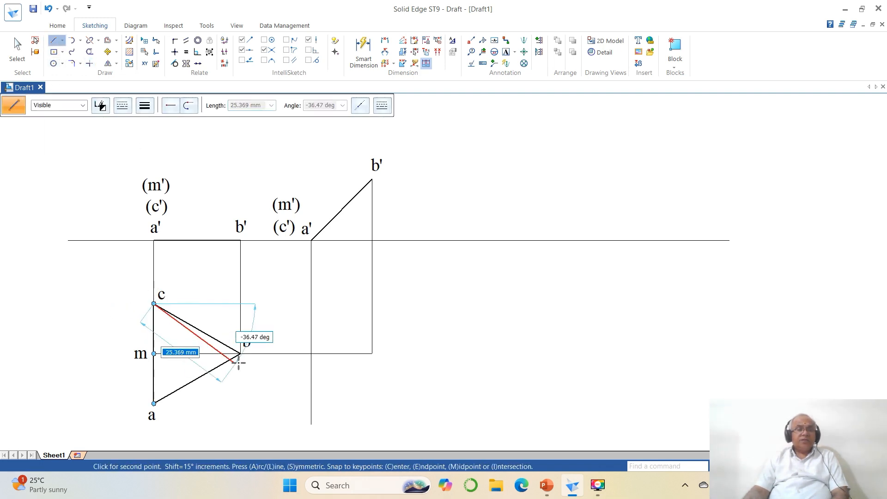
{"action": "left_click", "coordinate": [343, 305]}
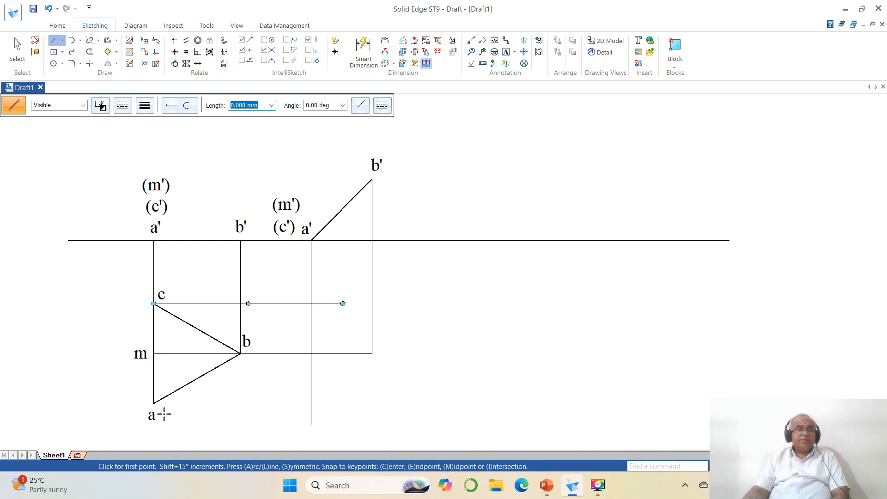
{"action": "left_click", "coordinate": [154, 403]}
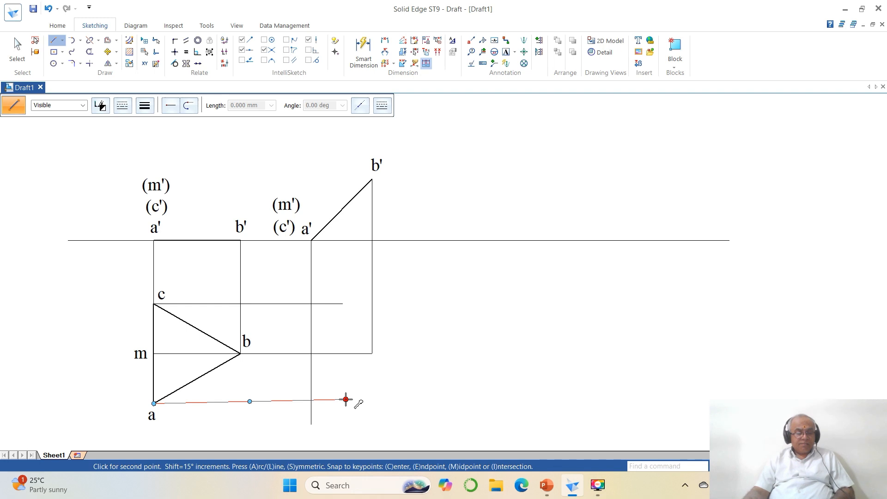
{"action": "key", "text": "Escape"}
{"action": "left_click", "coordinate": [54, 41]}
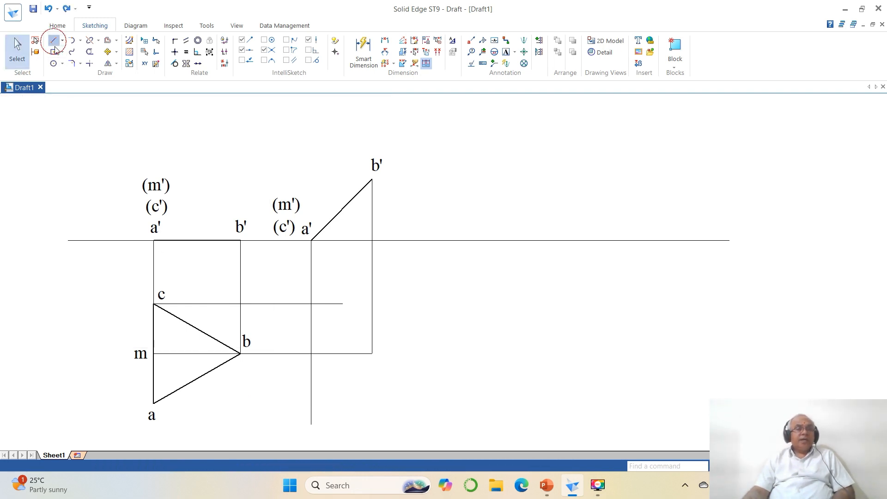
{"action": "left_click", "coordinate": [154, 403]}
{"action": "left_click", "coordinate": [345, 403]}
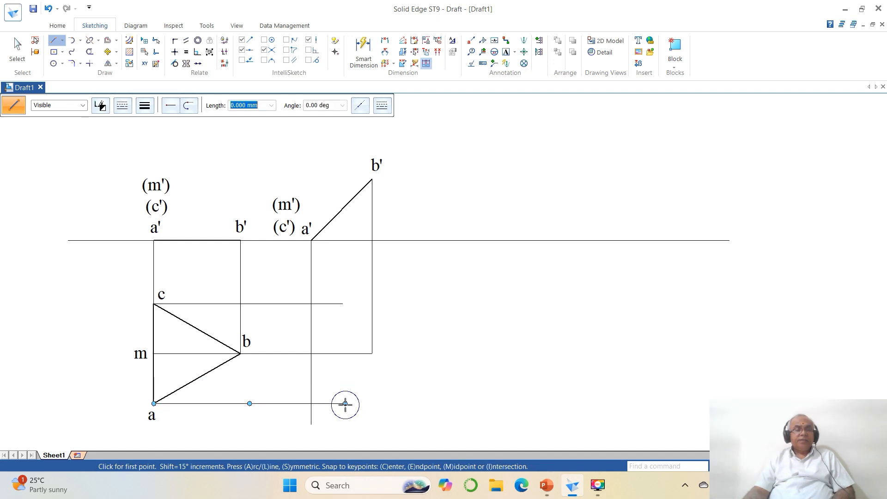
Trim the projectors from c and a to corners with the vertical projector below the second a'.
{"action": "left_click", "coordinate": [89, 63]}
{"action": "left_click", "coordinate": [289, 304]}
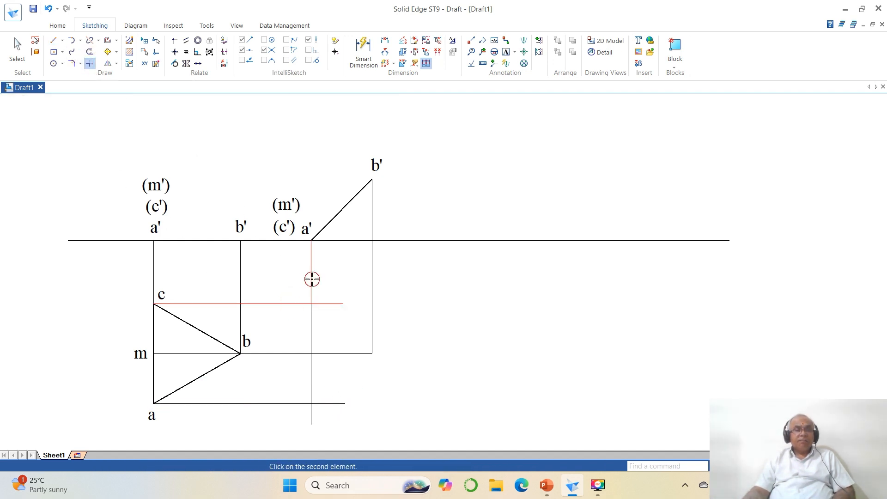
{"action": "left_click", "coordinate": [312, 279]}
{"action": "left_click", "coordinate": [277, 404]}
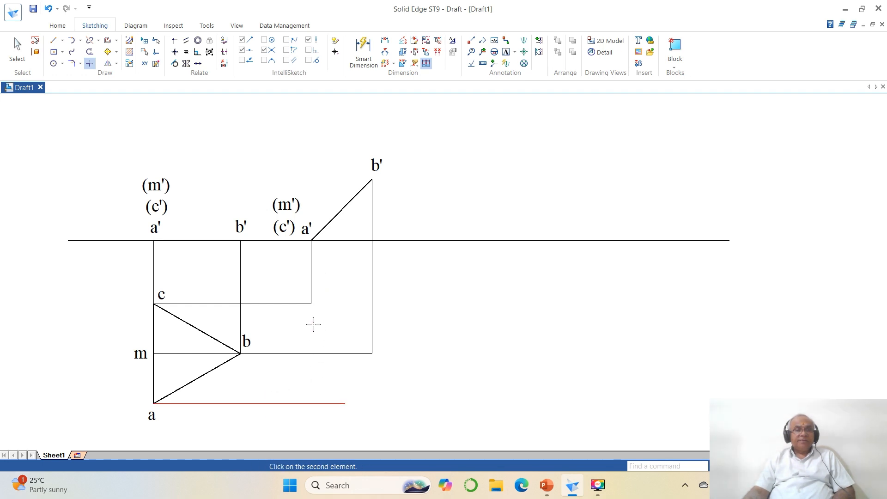
{"action": "left_click", "coordinate": [312, 287]}
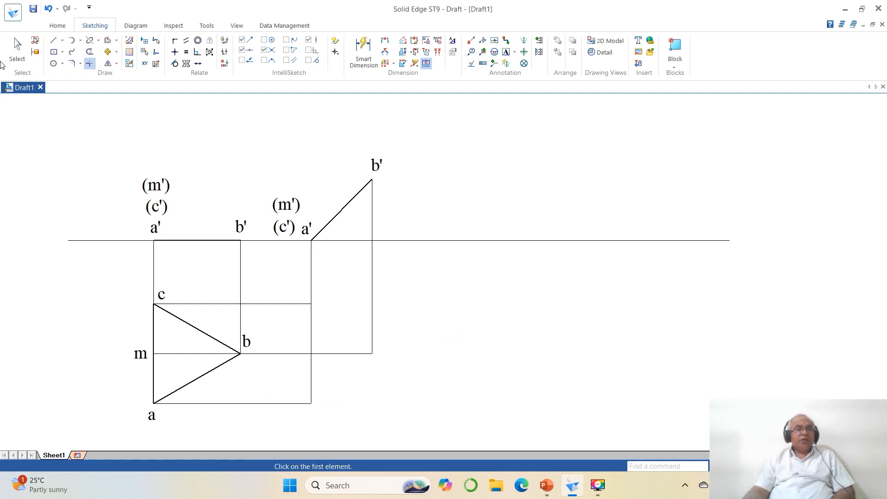
Draw the two sloping edges of the second top view from the c corner to the b corner and on to the a corner.
{"action": "left_click", "coordinate": [54, 41]}
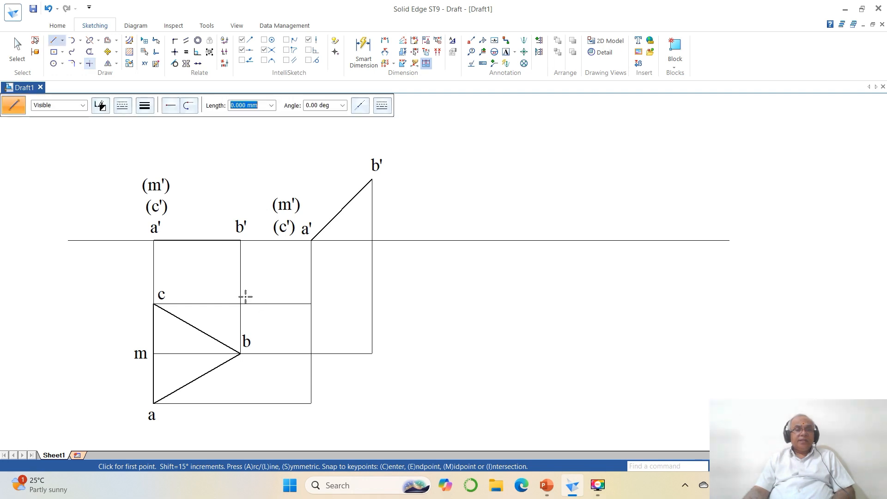
{"action": "left_click", "coordinate": [311, 303]}
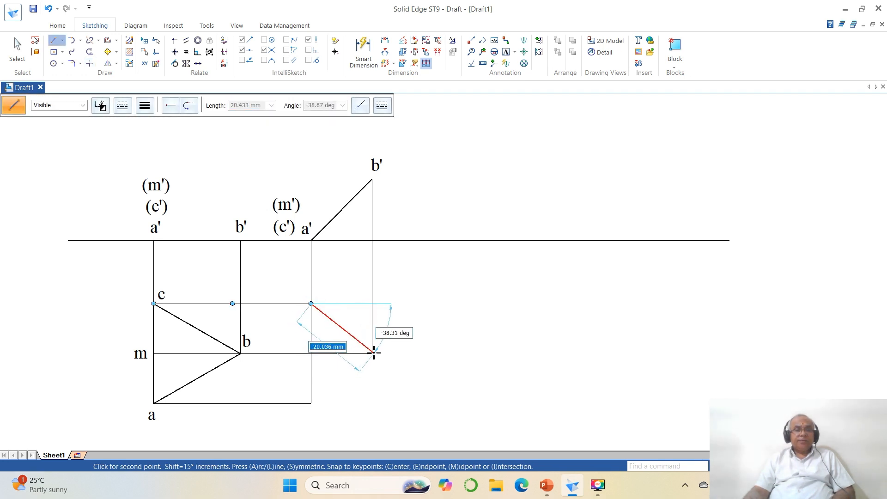
{"action": "left_click", "coordinate": [372, 353]}
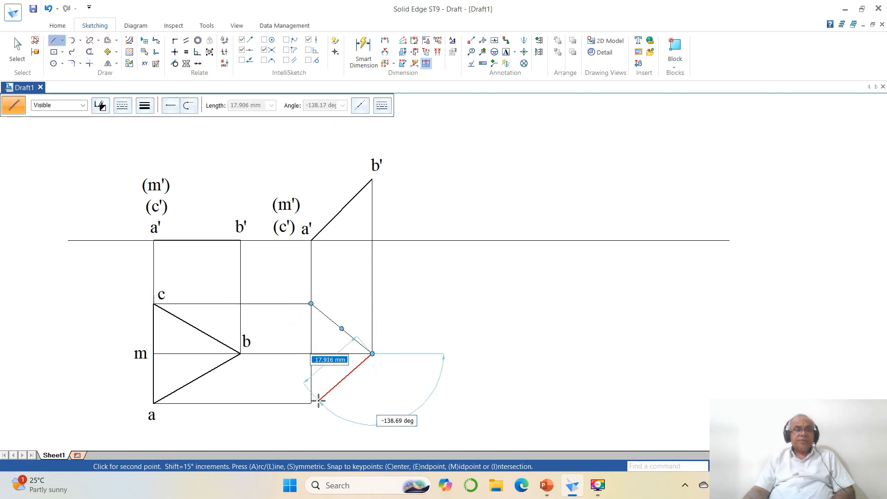
{"action": "left_click", "coordinate": [360, 405]}
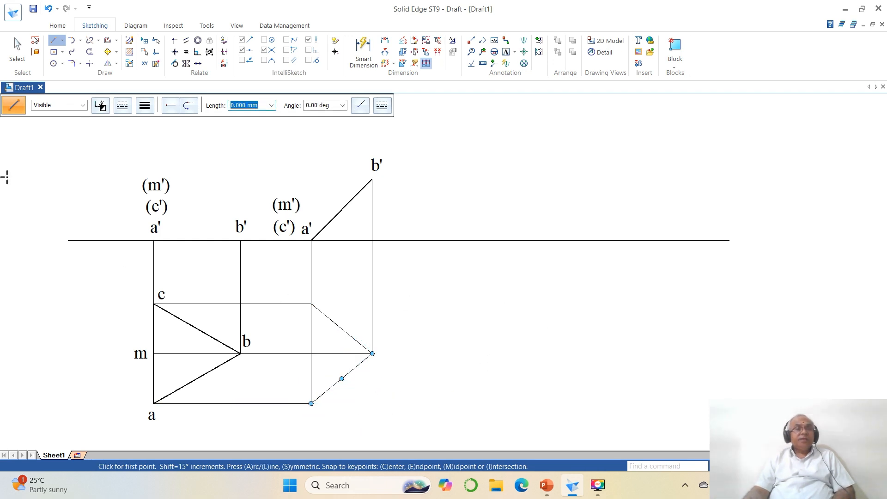
Split the vertical projector at the second top view's c corner and the median projector where it crosses the vertical edge.
{"action": "left_click", "coordinate": [90, 40]}
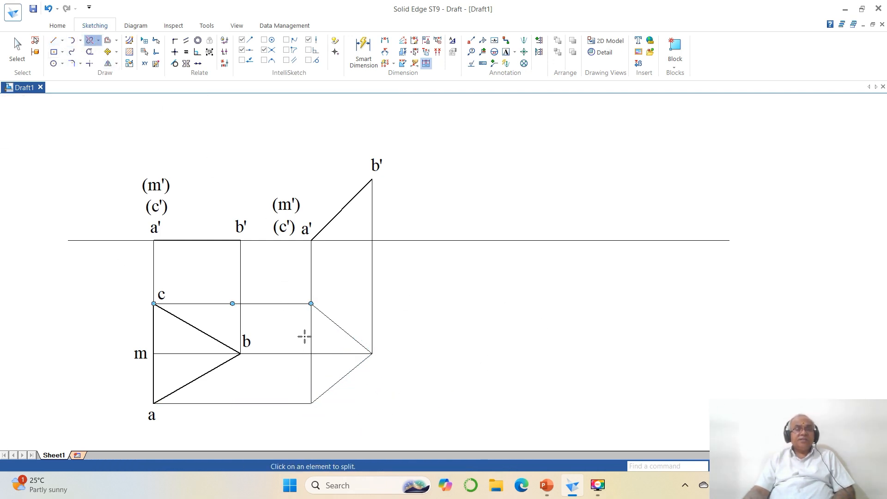
{"action": "left_click", "coordinate": [310, 322]}
{"action": "left_click", "coordinate": [312, 303]}
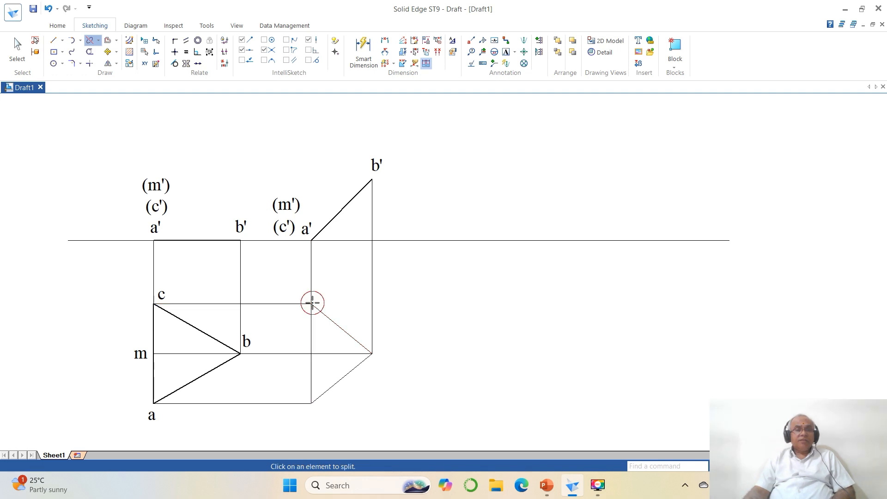
{"action": "left_click", "coordinate": [342, 354]}
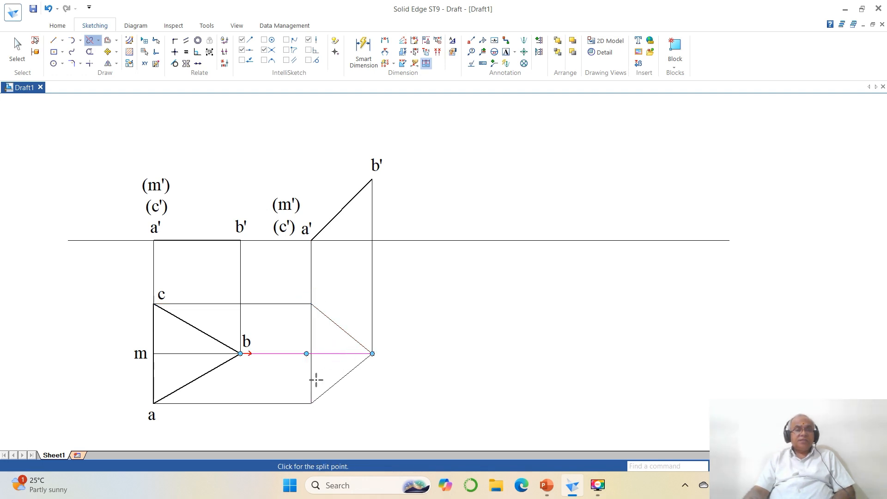
{"action": "left_click", "coordinate": [310, 354]}
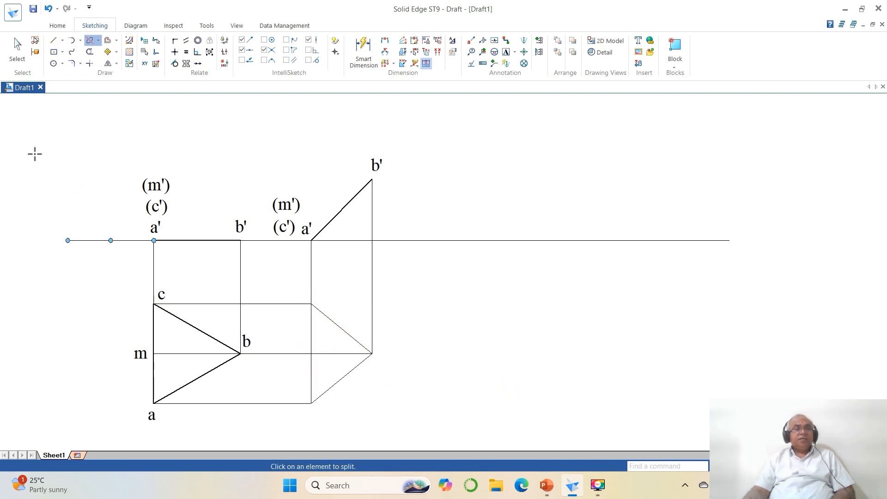
Set the line width of the second triangle's vertical edge and upper sloping edge to 0.50 mm.
{"action": "left_click", "coordinate": [7, 51]}
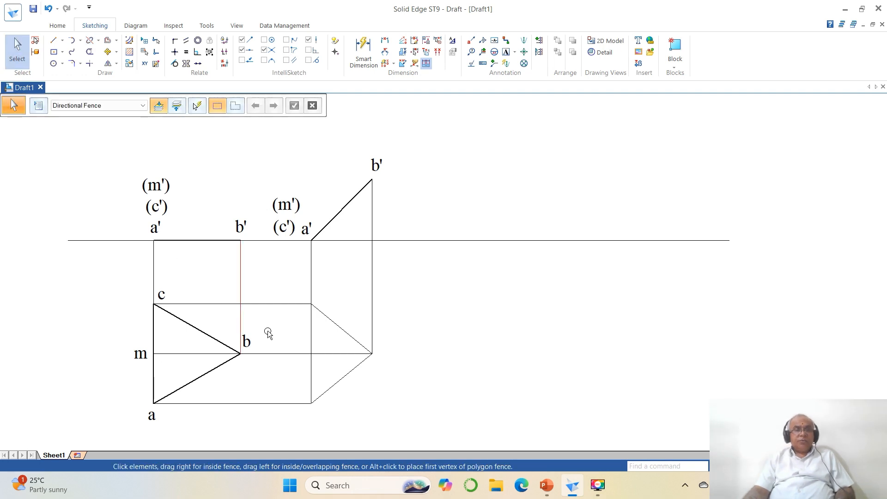
{"action": "left_click", "coordinate": [310, 337]}
{"action": "left_click", "coordinate": [341, 328], "text": "ctrl"}
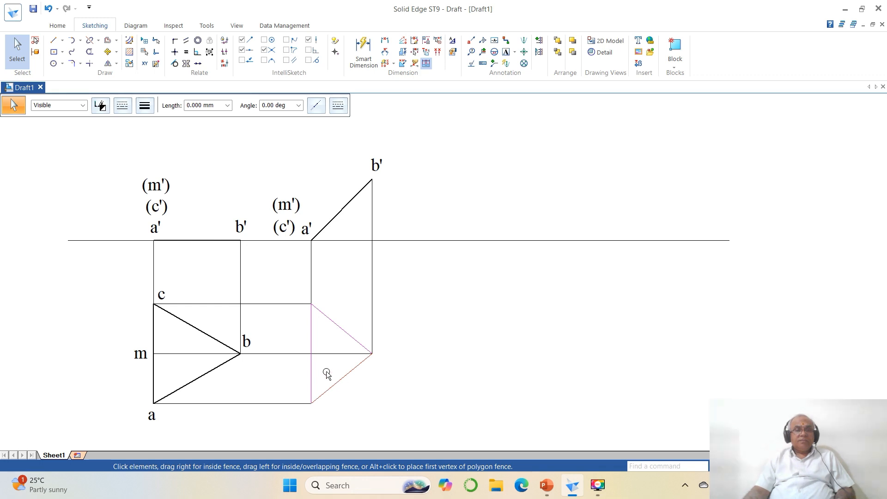
{"action": "left_click", "coordinate": [139, 112]}
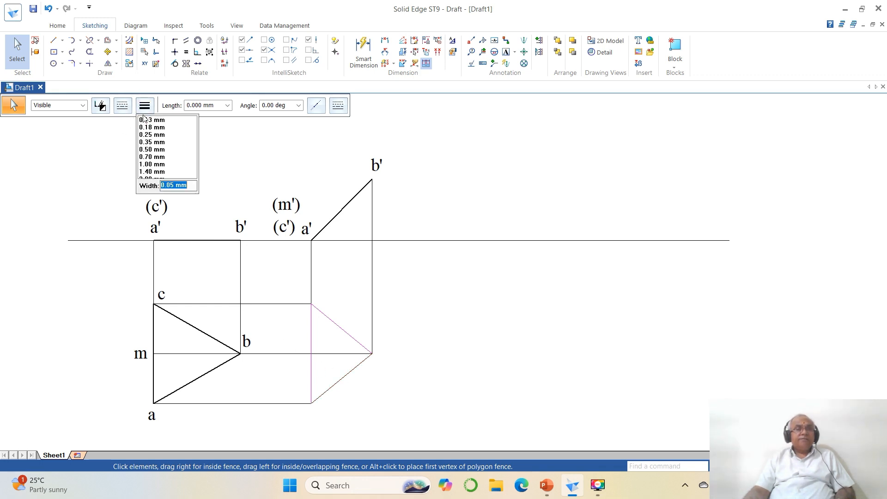
{"action": "left_click", "coordinate": [144, 150]}
{"action": "left_click", "coordinate": [364, 385]}
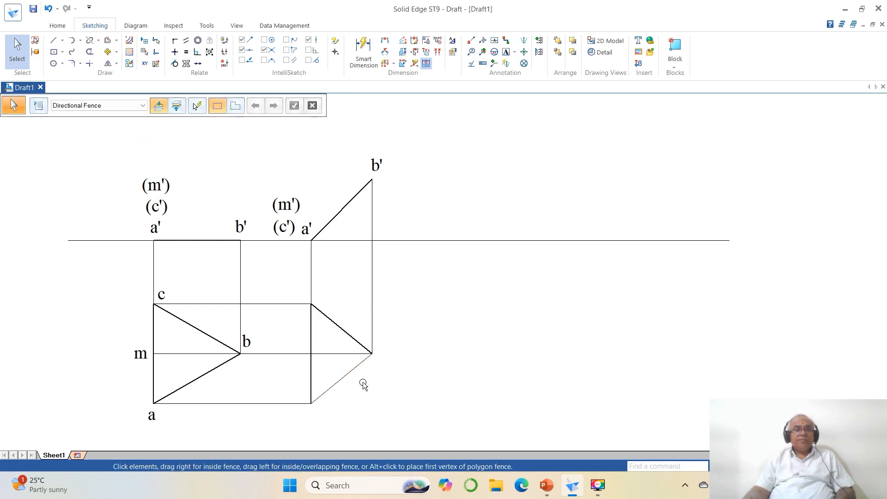
{"action": "left_click", "coordinate": [342, 353]}
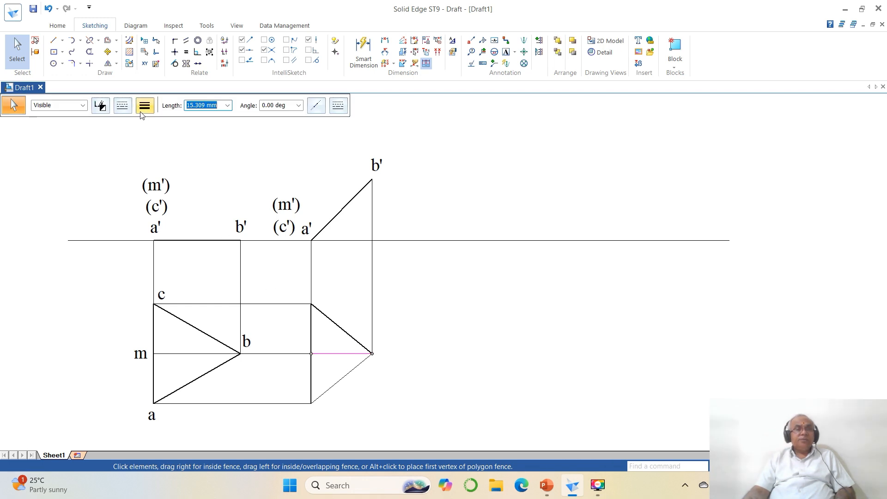
{"action": "left_click", "coordinate": [143, 111]}
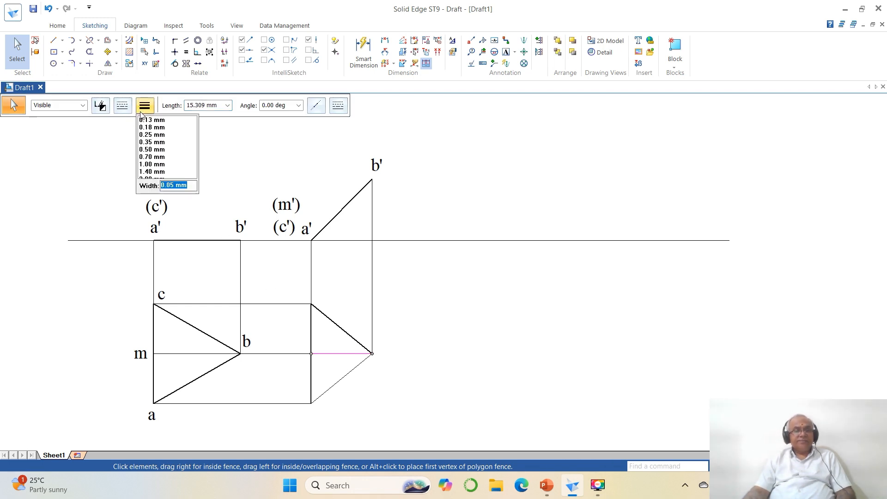
{"action": "left_click", "coordinate": [632, 389]}
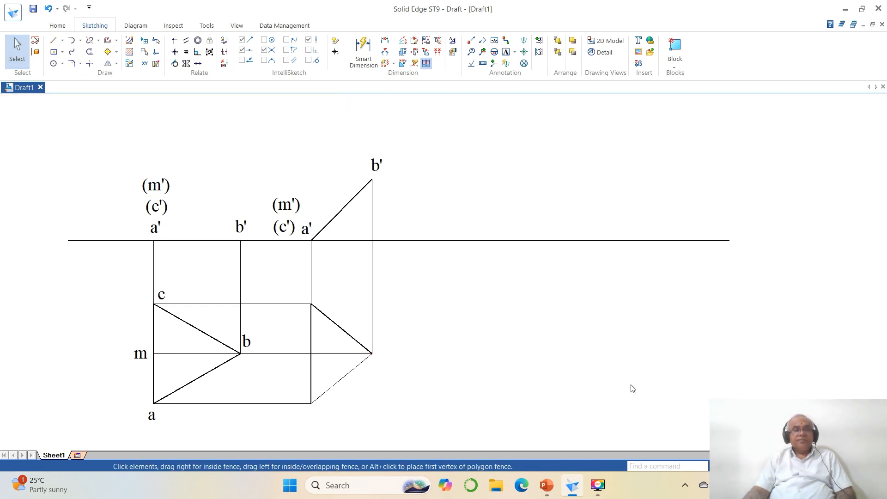
Set the line width of the second triangle's lower sloping edge to 0.50 mm.
{"action": "left_click", "coordinate": [353, 369]}
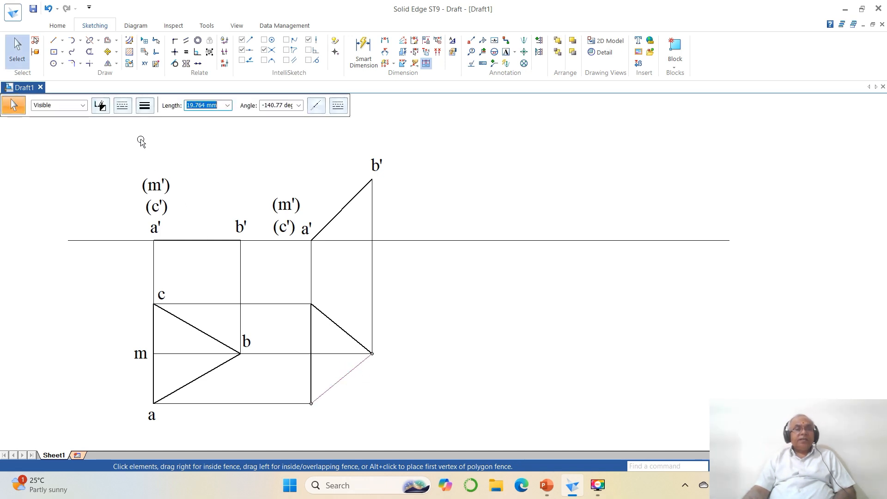
{"action": "left_click", "coordinate": [145, 106]}
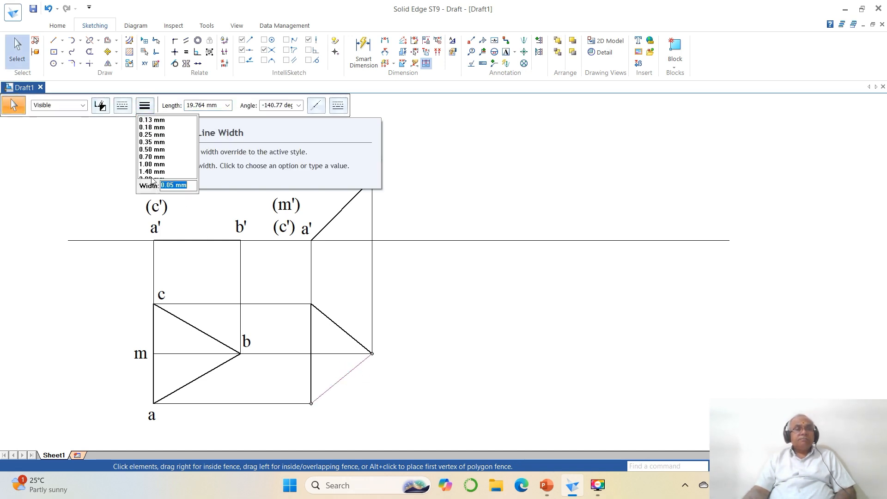
{"action": "left_click", "coordinate": [150, 153]}
{"action": "left_click", "coordinate": [541, 350]}
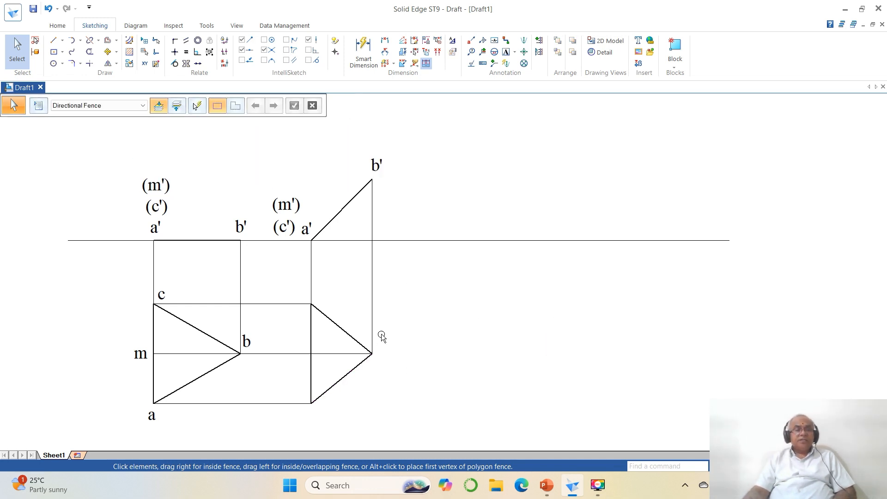
Copy the label b beside the second triangle's right vertex and the label a below its lower vertex.
{"action": "left_click", "coordinate": [107, 51]}
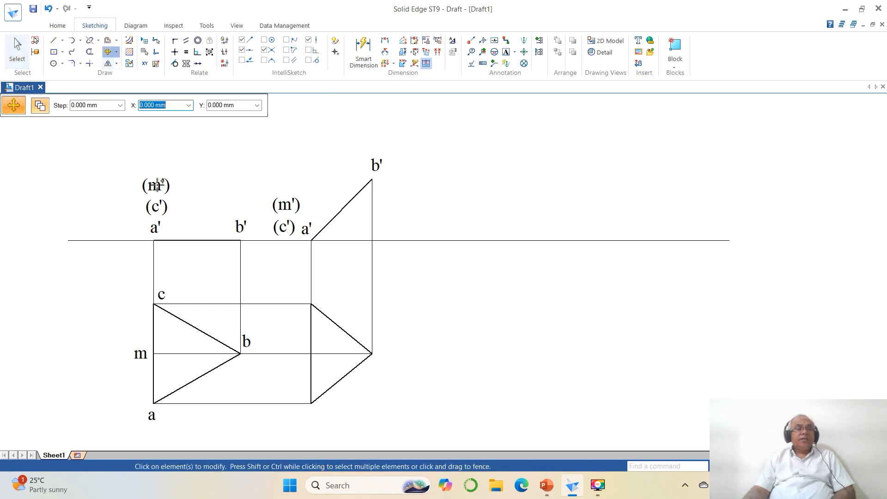
{"action": "left_click", "coordinate": [256, 339]}
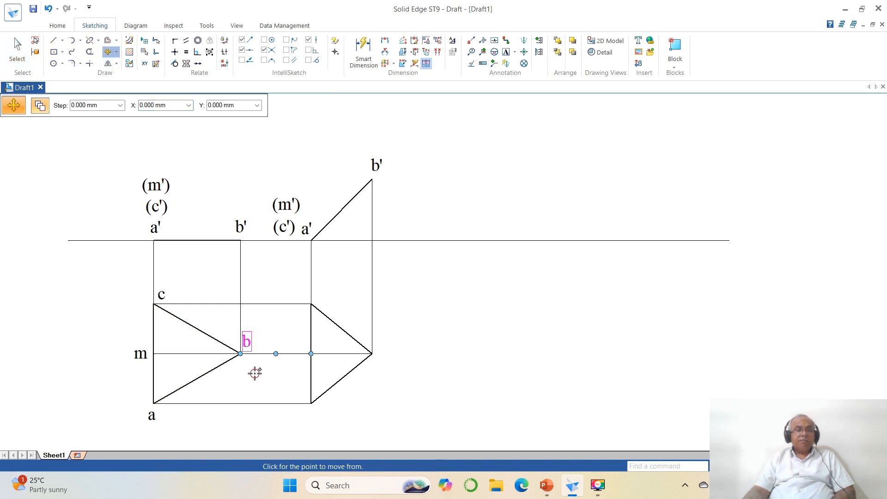
{"action": "left_click", "coordinate": [390, 386]}
{"action": "left_click", "coordinate": [152, 414]}
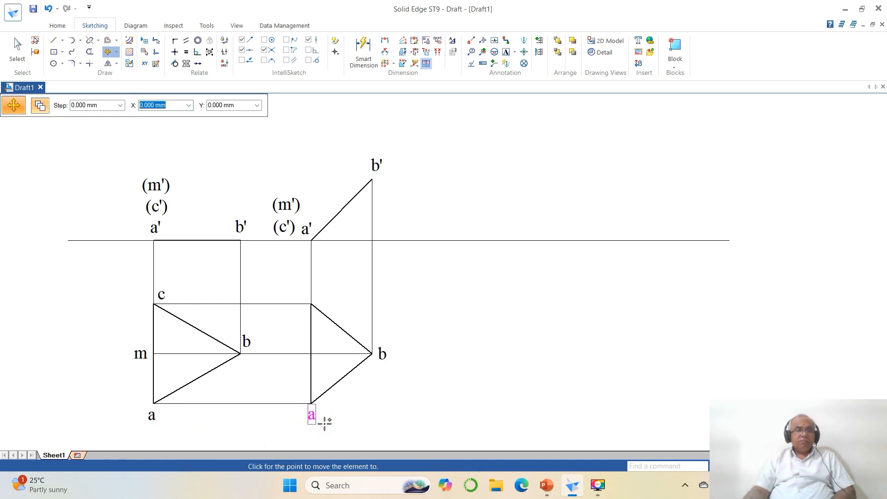
{"action": "left_click", "coordinate": [325, 422]}
Copy the label m beside the second triangle's vertical edge, just below the median, and the label c above its upper vertex.
{"action": "left_click", "coordinate": [139, 363]}
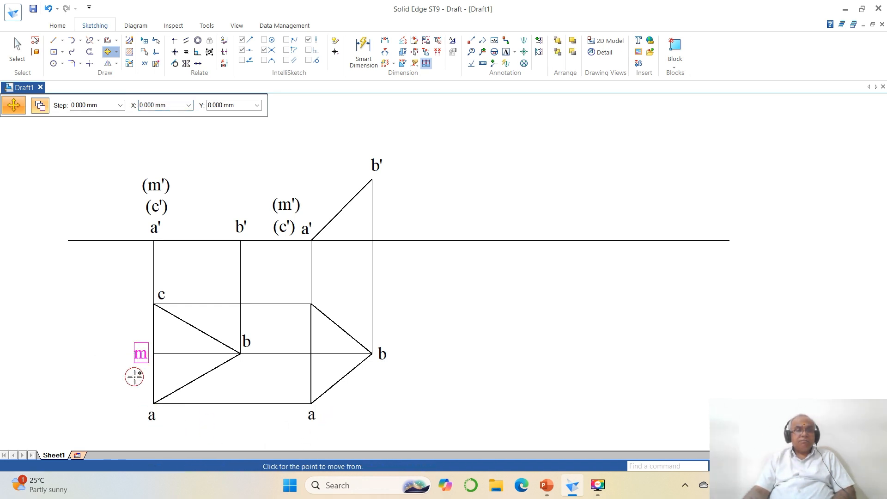
{"action": "left_click", "coordinate": [293, 388]}
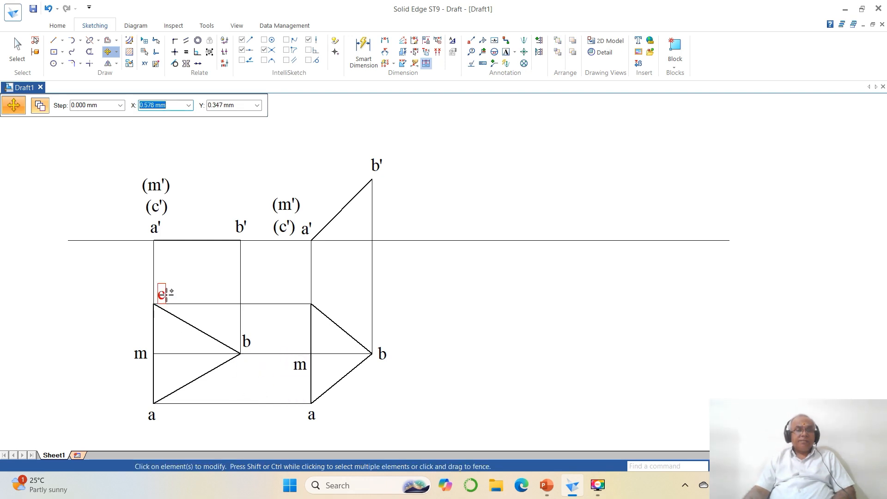
{"action": "left_click", "coordinate": [169, 293]}
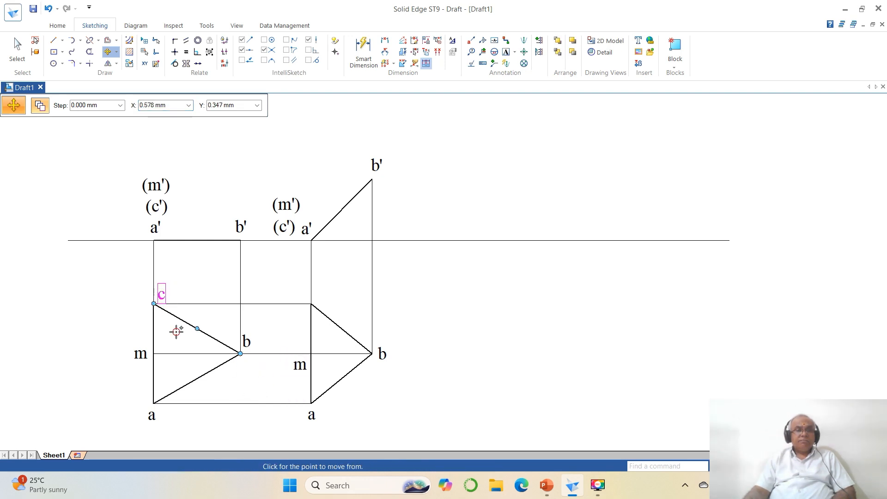
{"action": "left_click", "coordinate": [317, 329]}
{"action": "right_click", "coordinate": [399, 355]}
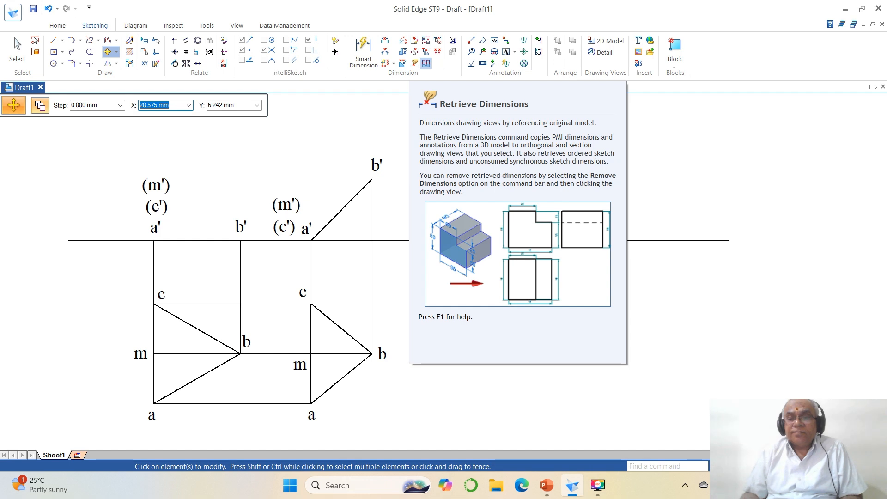
{"action": "middle_click", "coordinate": [678, 354]}
{"action": "middle_click", "coordinate": [678, 354]}
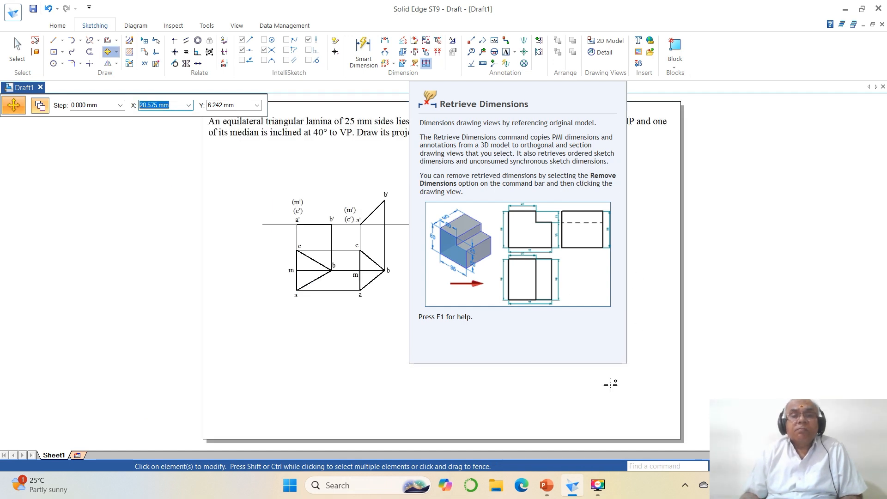
{"action": "key", "text": "Escape"}
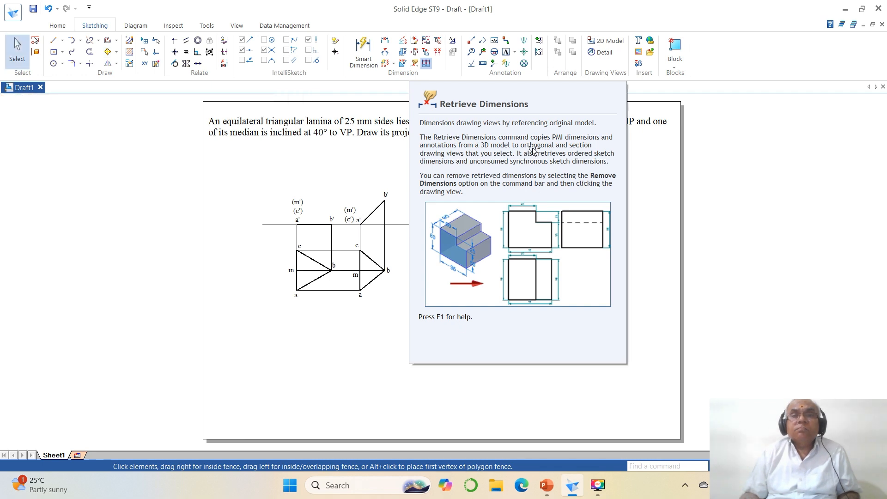
{"action": "left_click", "coordinate": [364, 132]}
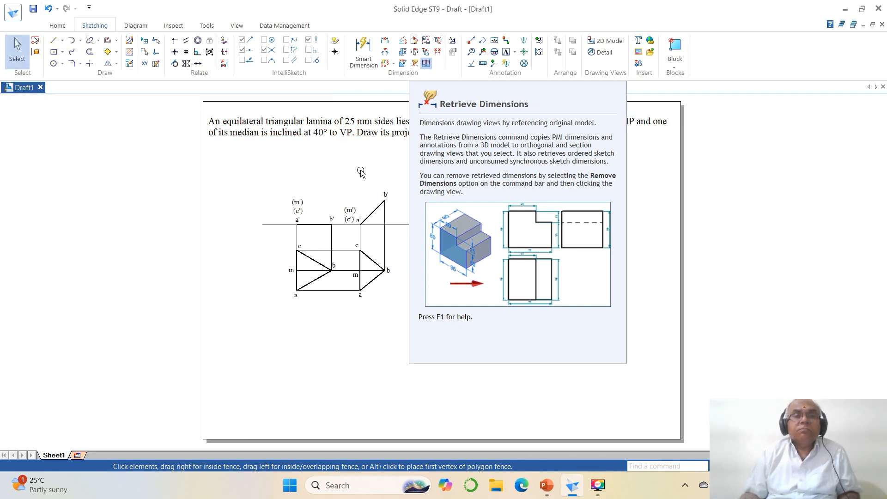
{"action": "left_click", "coordinate": [418, 225]}
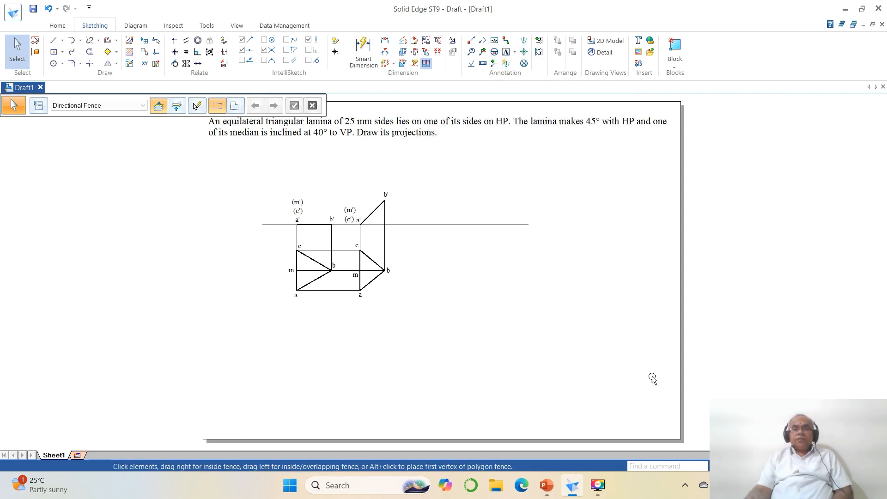
Draw a 100 mm line at -40° in the empty area beyond the second triangle, starting just below the reference line.
{"action": "key", "text": "alt+z"}
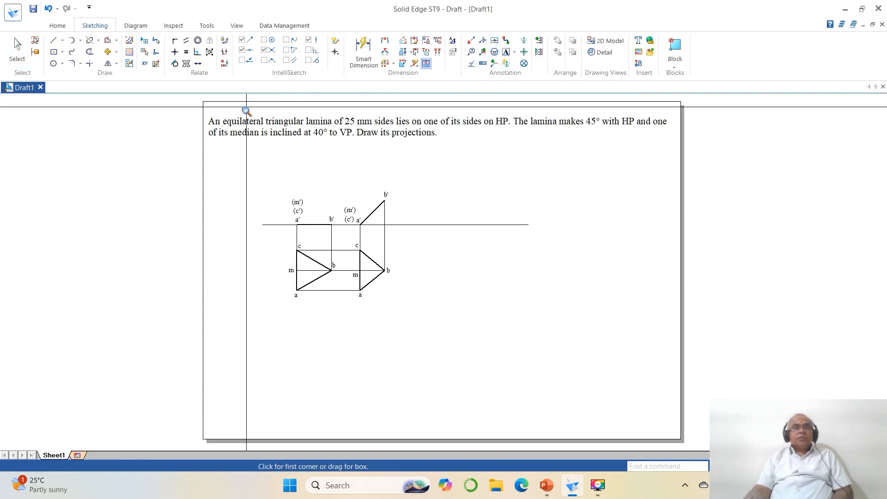
{"action": "mouse_move", "coordinate": [202, 99]}
{"action": "left_mouse_down"}
{"action": "mouse_move", "coordinate": [645, 343]}
{"action": "mouse_move", "coordinate": [709, 367]}
{"action": "left_mouse_up"}
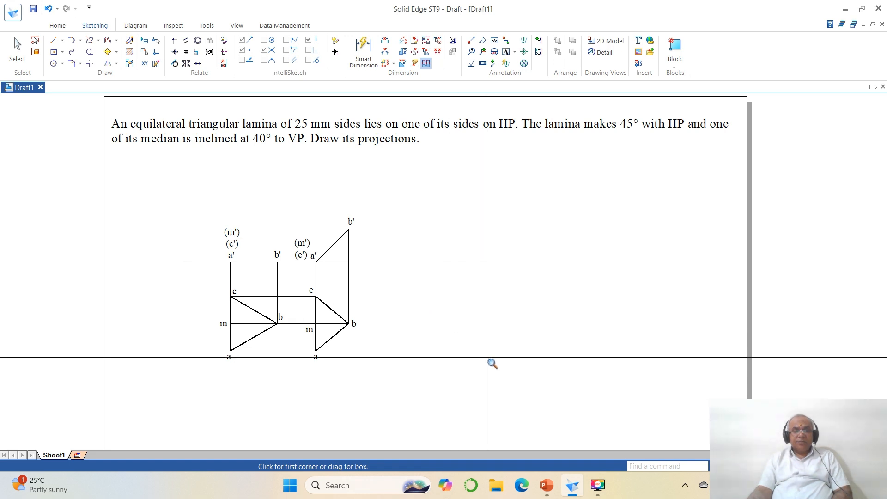
{"action": "left_click", "coordinate": [53, 40]}
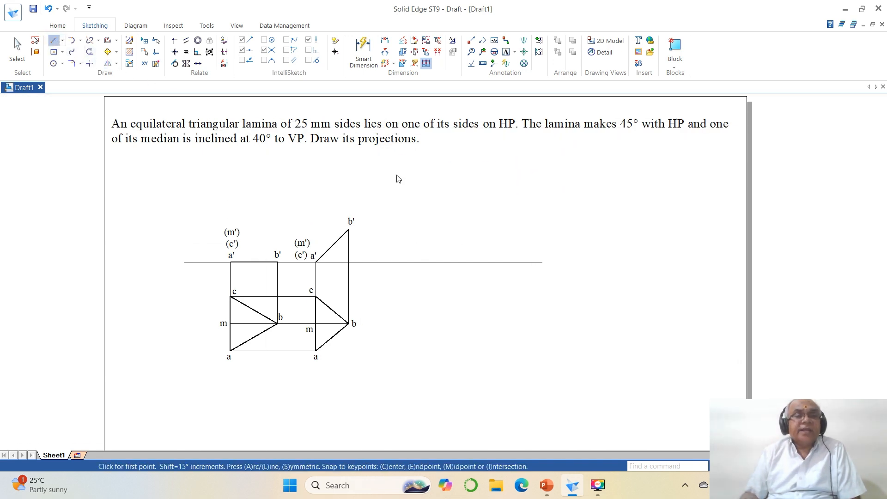
{"action": "left_click", "coordinate": [409, 287]}
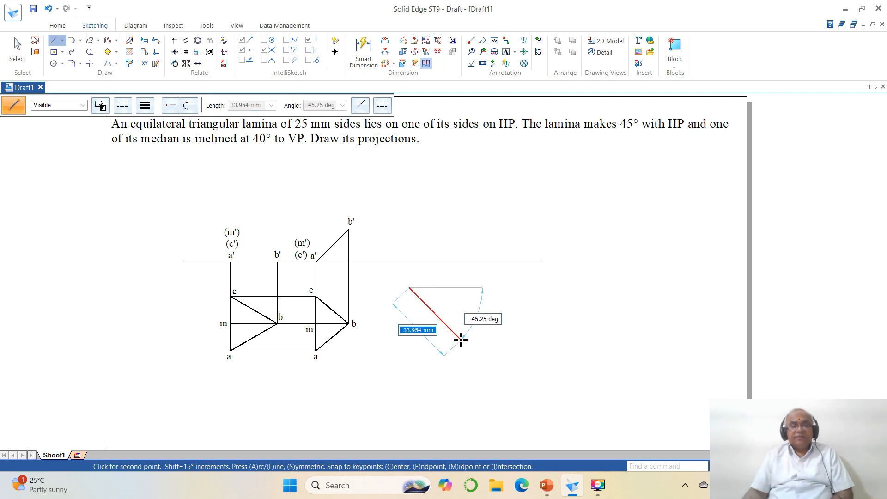
{"action": "type", "text": "1"}
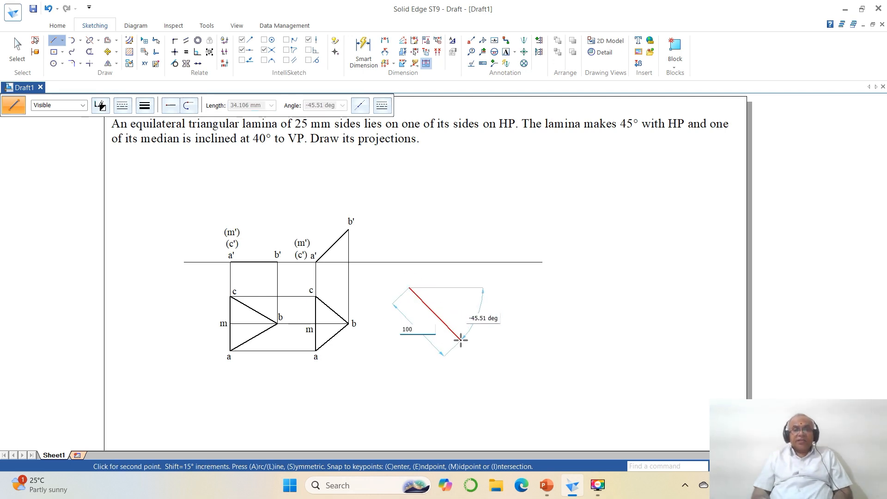
{"action": "type", "text": "00"}
{"action": "key", "text": "Tab"}
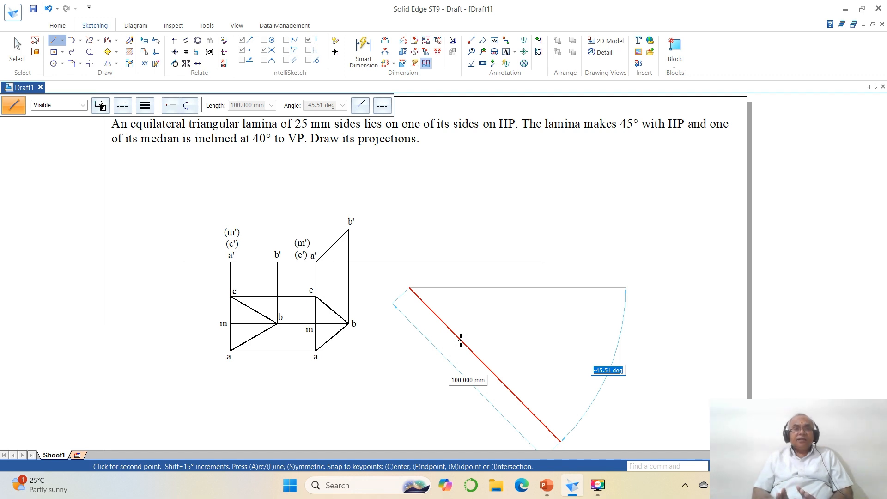
{"action": "type", "text": "-"}
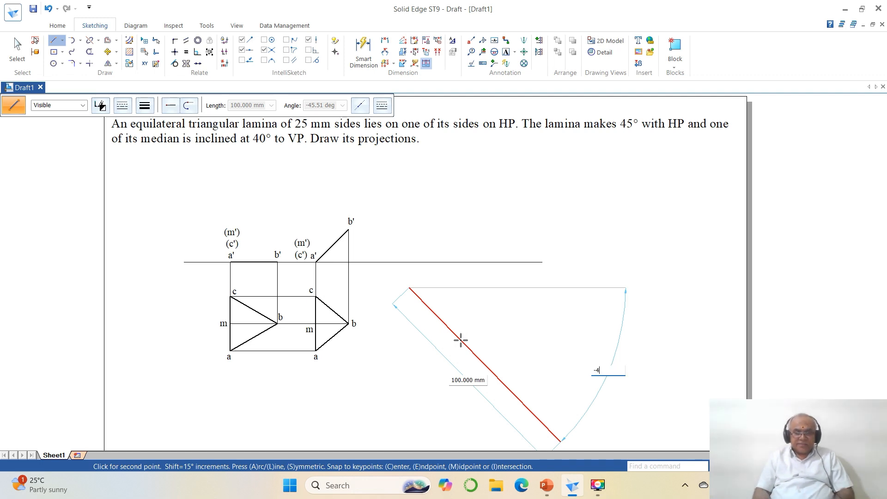
{"action": "type", "text": "40"}
{"action": "key", "text": "Return"}
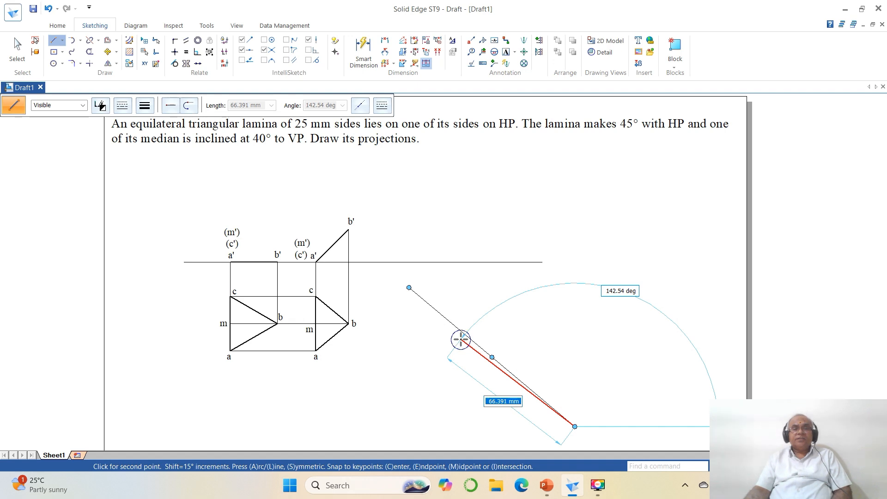
{"action": "right_click", "coordinate": [467, 309]}
{"action": "left_click", "coordinate": [575, 305]}
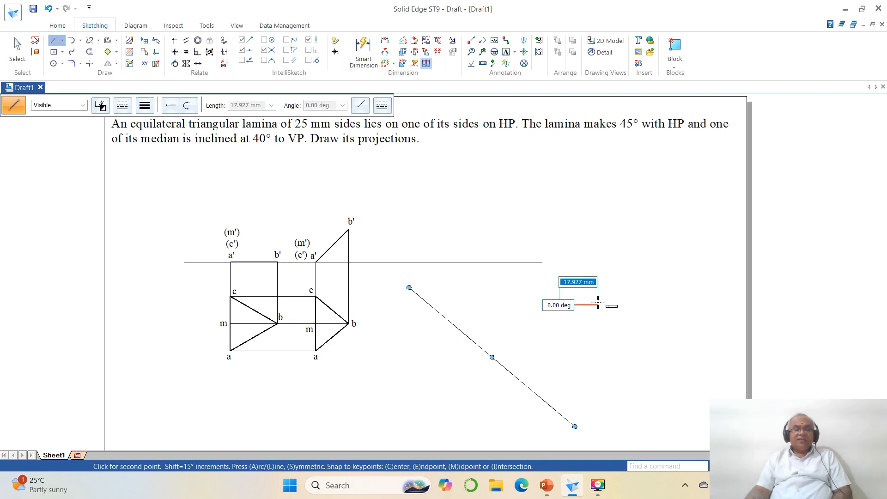
{"action": "key", "text": "Escape"}
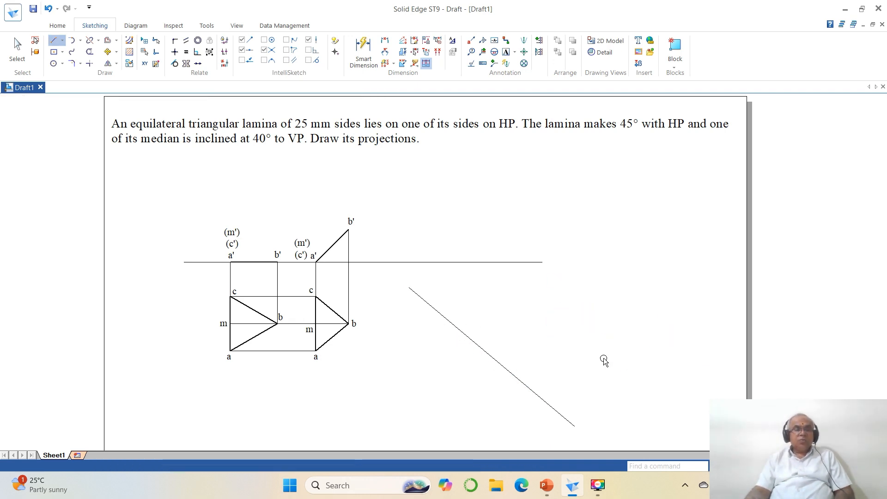
{"action": "key", "text": "Escape"}
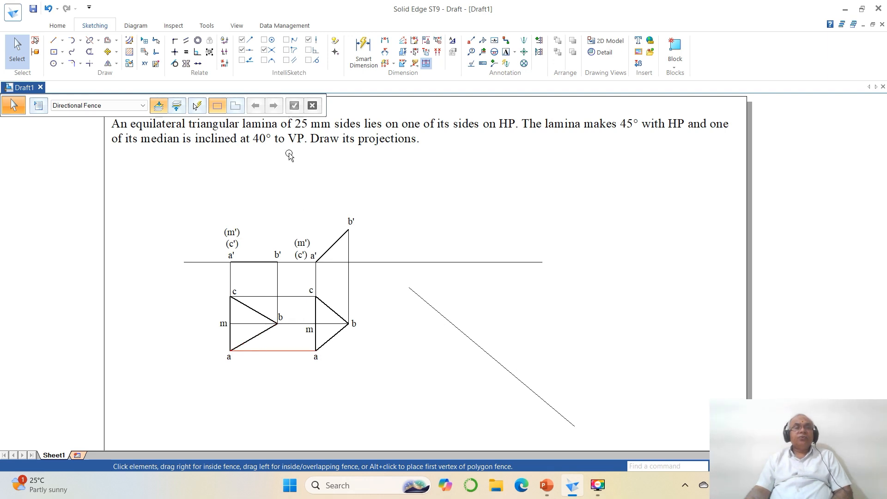
Dimension the first triangle's horizontal width and the second triangle's median below the top views, using Horizontal/Vertical orientation.
{"action": "left_click", "coordinate": [386, 42]}
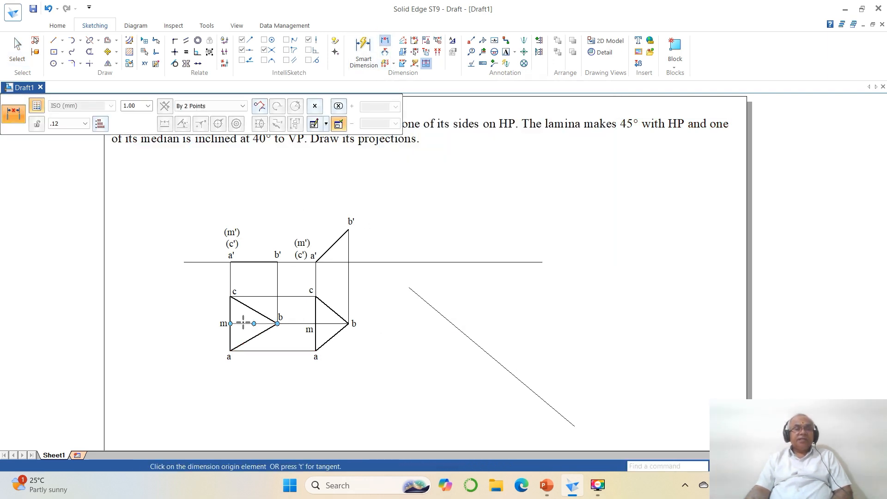
{"action": "left_click", "coordinate": [231, 344]}
{"action": "left_click", "coordinate": [278, 323]}
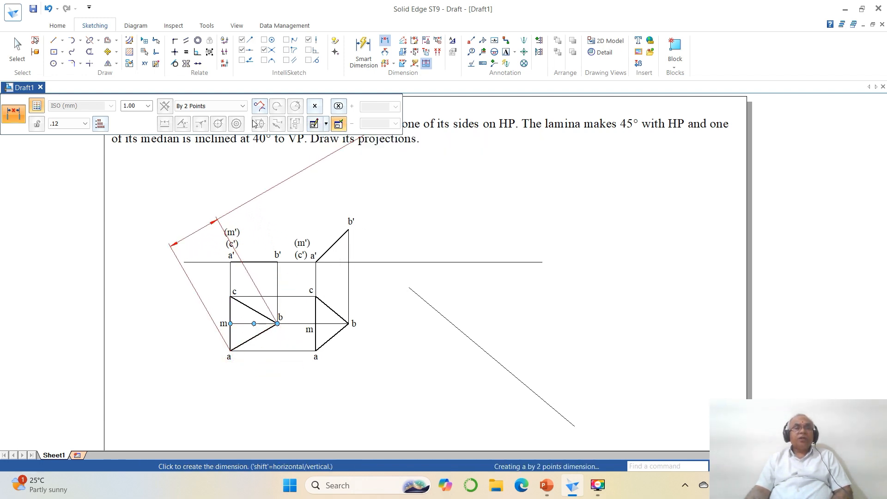
{"action": "left_click", "coordinate": [242, 106]}
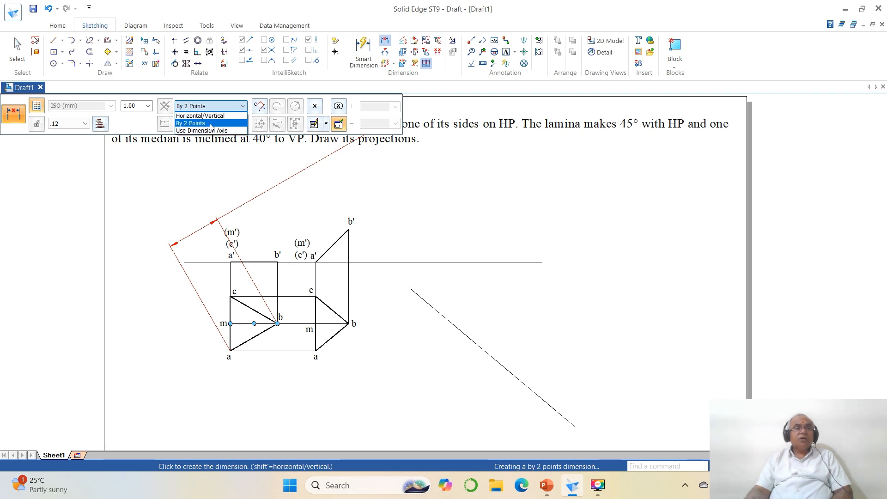
{"action": "left_click", "coordinate": [200, 114]}
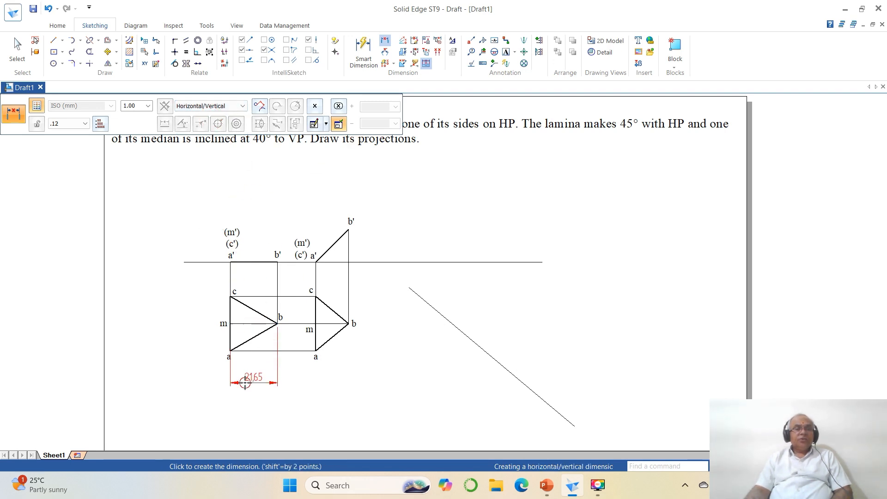
{"action": "left_click", "coordinate": [245, 383]}
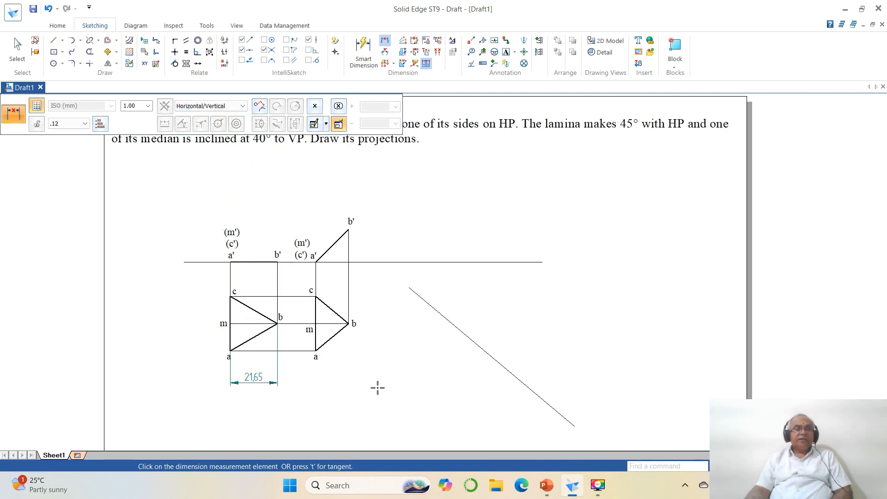
{"action": "left_click", "coordinate": [335, 323]}
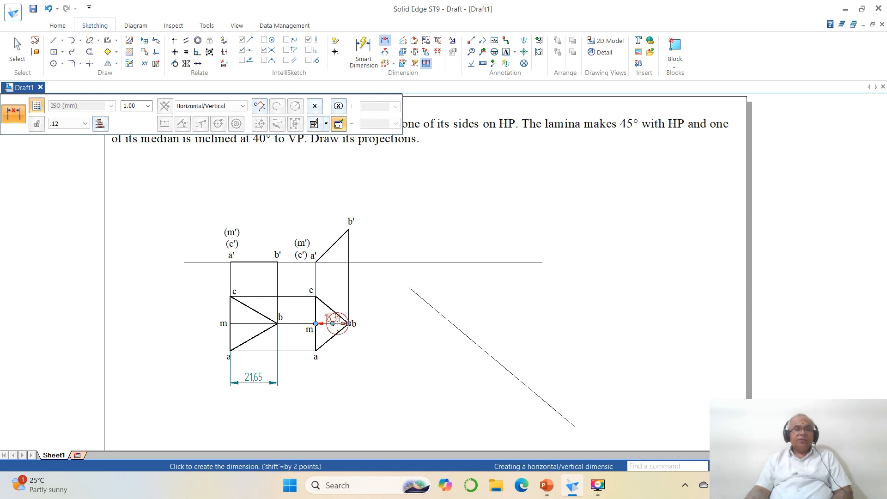
{"action": "left_click", "coordinate": [373, 382]}
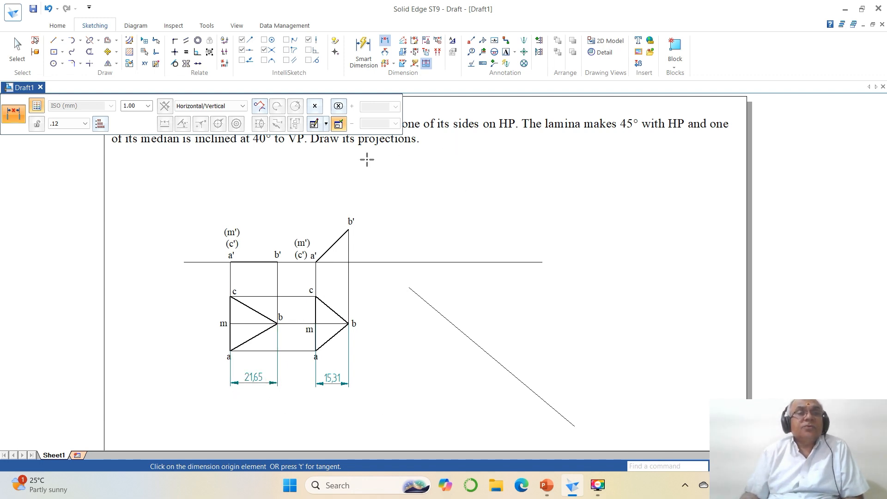
Enable point-on-element recognition and draw an arc of 21.65 mm radius and 10° sweep, centred on and crossing the inclined line near its upper end.
{"action": "left_click", "coordinate": [80, 41]}
{"action": "left_click", "coordinate": [99, 77]}
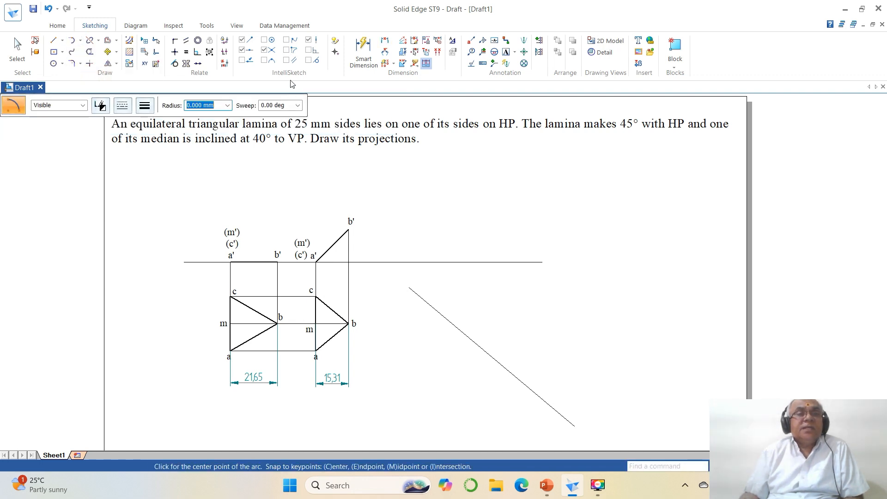
{"action": "left_click", "coordinate": [242, 60]}
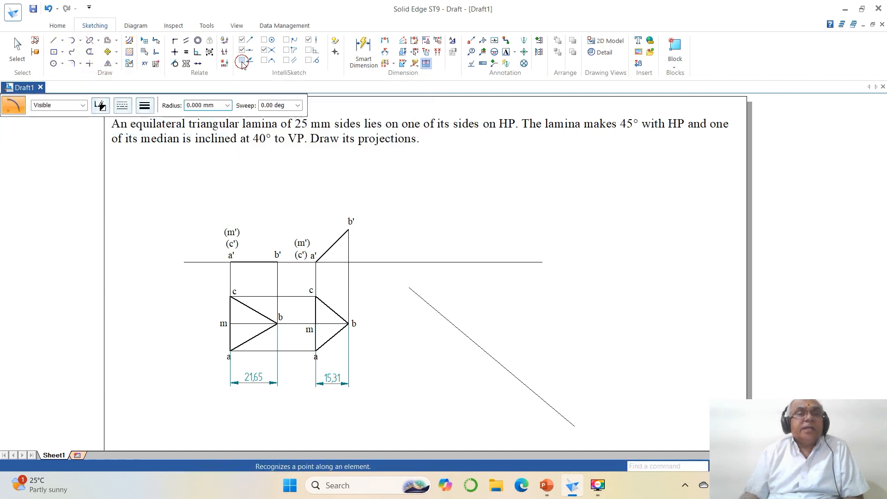
{"action": "left_click", "coordinate": [424, 302]}
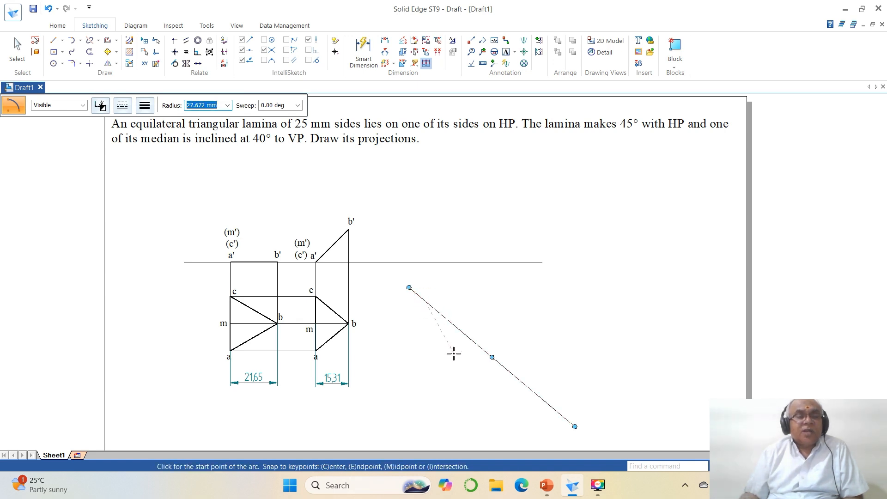
{"action": "type", "text": "21.65"}
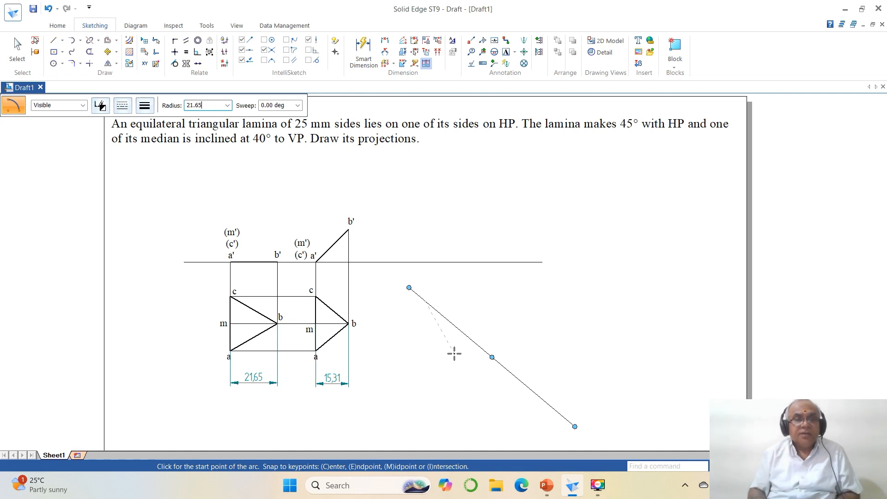
{"action": "key", "text": "Tab"}
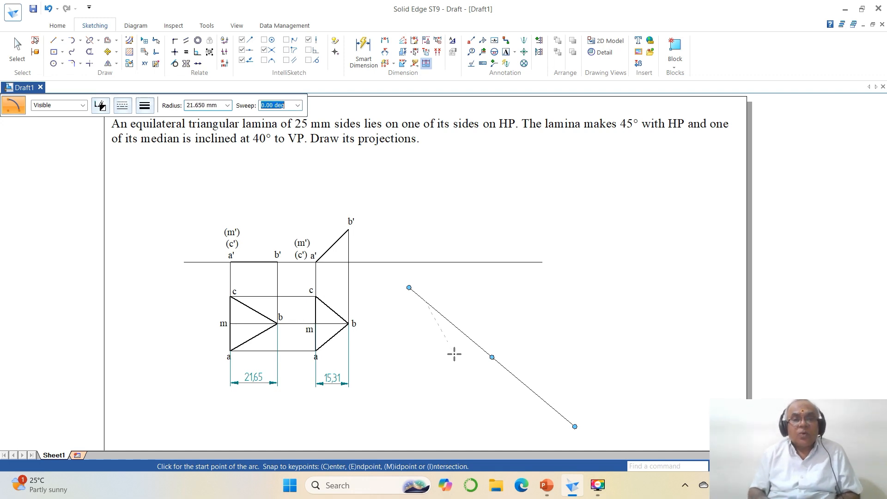
{"action": "type", "text": "10"}
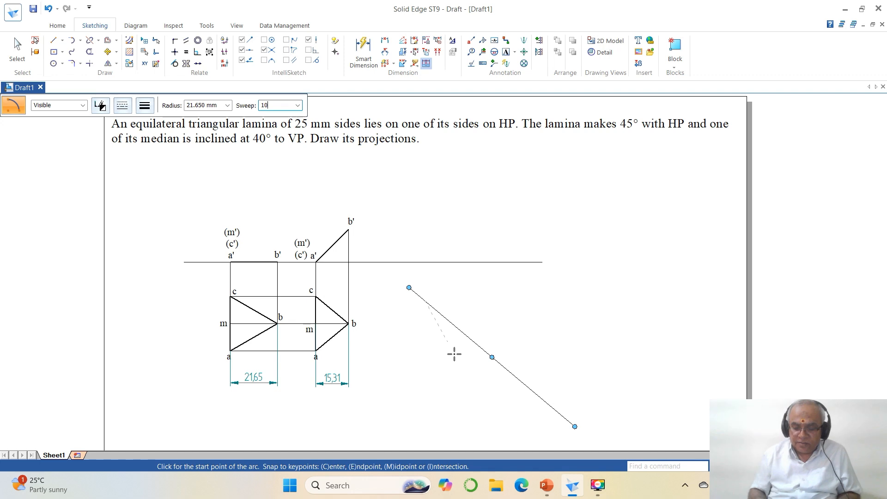
{"action": "key", "text": "Tab"}
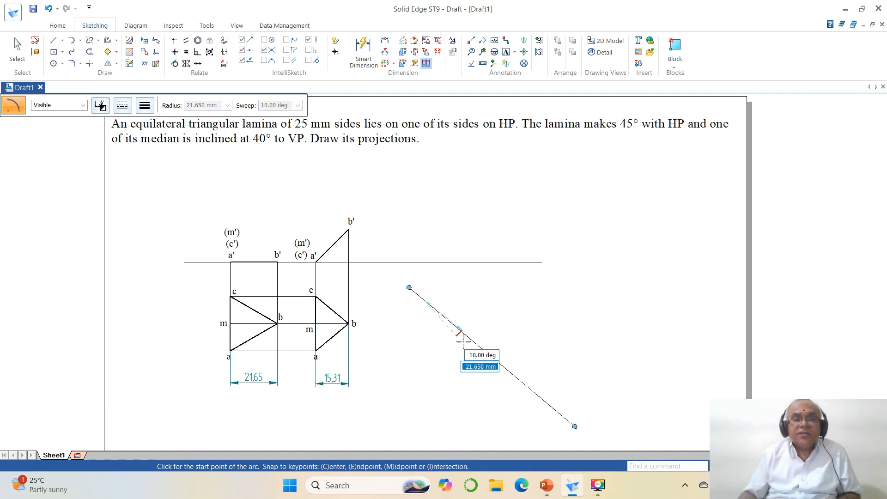
{"action": "left_click", "coordinate": [463, 340]}
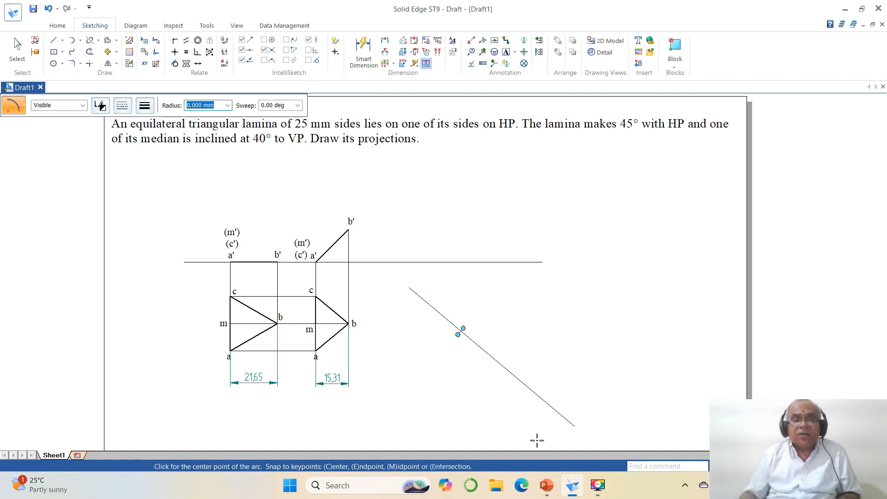
Draw a horizontal line leftward from the point where the short arc crosses the inclined line, extending beneath that line's upper end.
{"action": "left_click", "coordinate": [744, 466]}
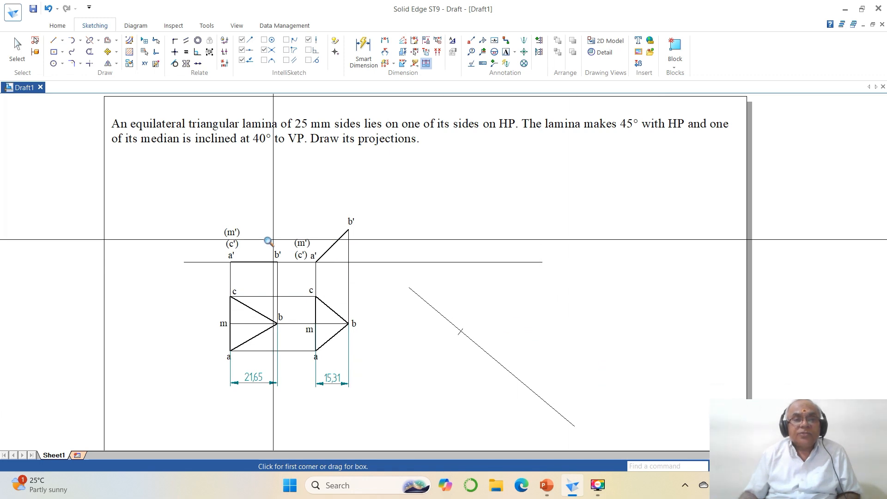
{"action": "left_click", "coordinate": [191, 184]}
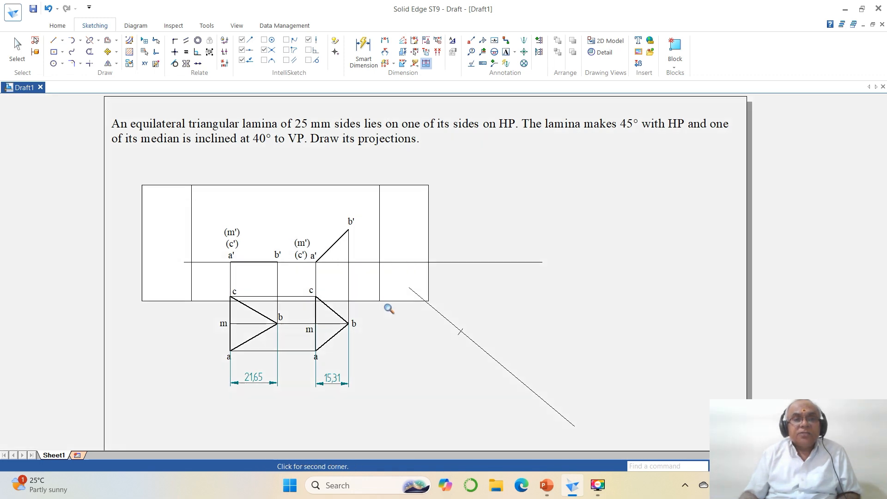
{"action": "left_click", "coordinate": [594, 425]}
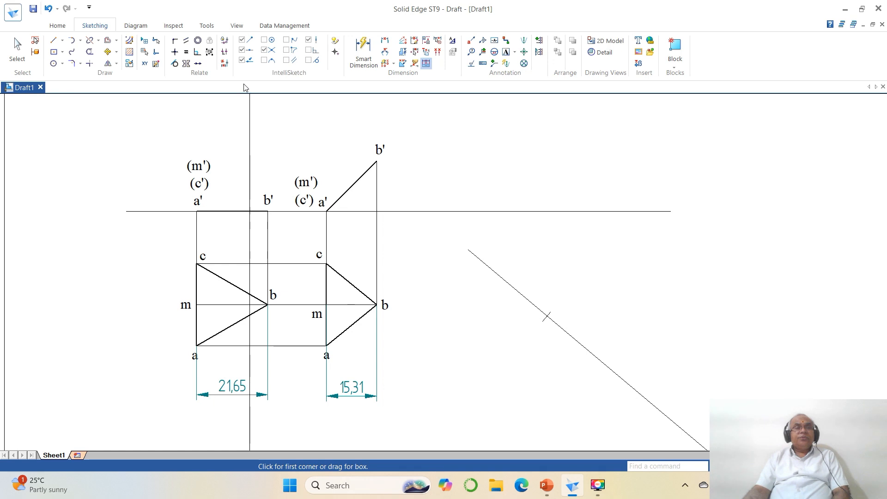
{"action": "left_click", "coordinate": [53, 40]}
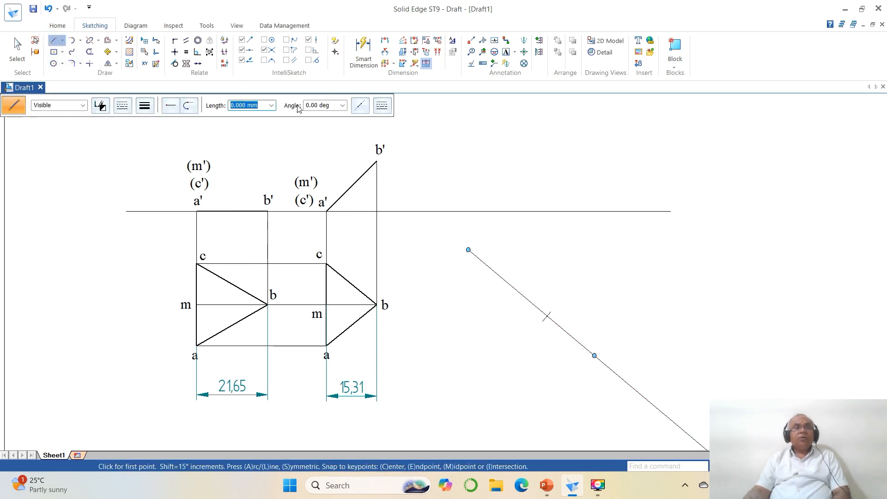
{"action": "left_click", "coordinate": [547, 316]}
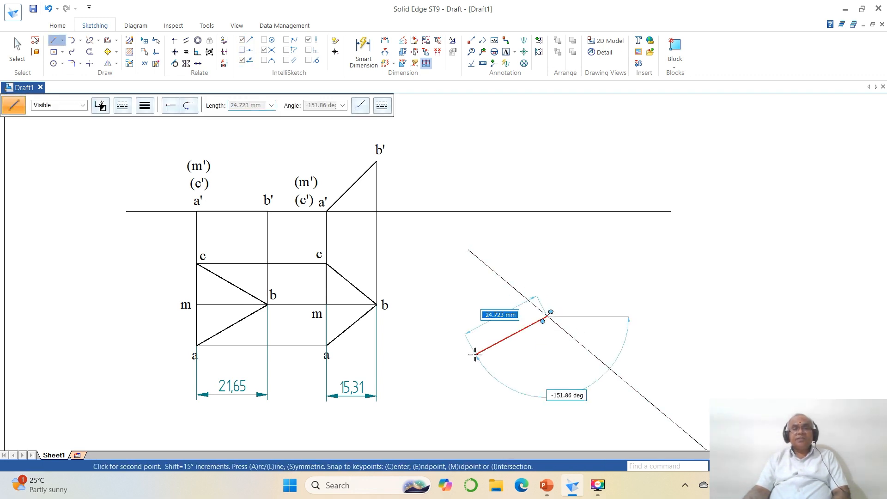
{"action": "left_click", "coordinate": [502, 357]}
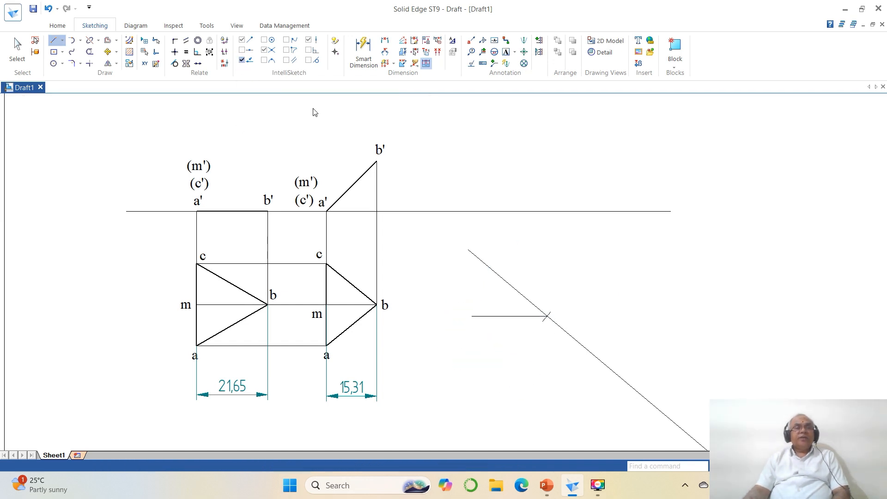
With centre recognition on and endpoint recognition off, draw an arc of 15.31 mm radius and 15° sweep from the first arc's centre, crossing the horizontal line.
{"action": "left_click", "coordinate": [264, 40]}
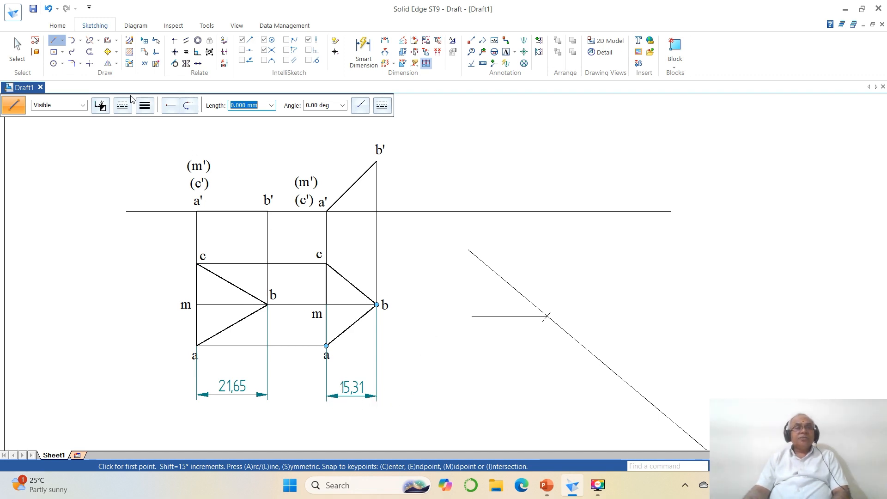
{"action": "left_click", "coordinate": [80, 40]}
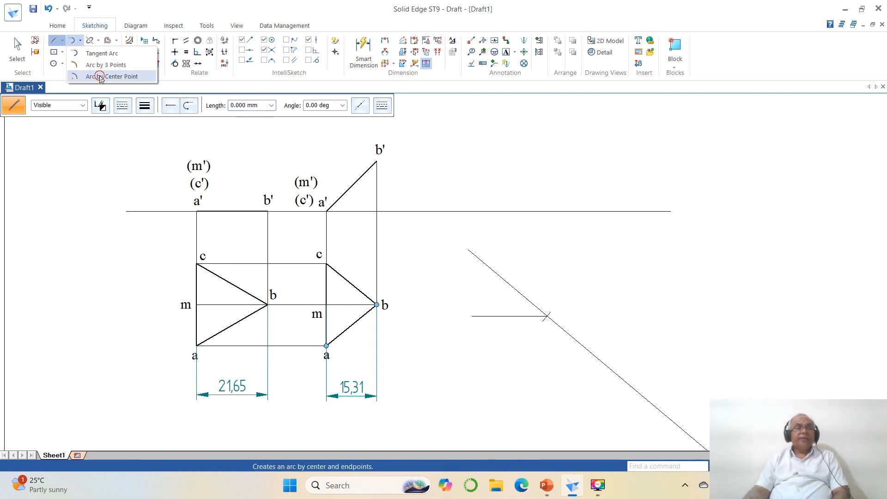
{"action": "left_click", "coordinate": [100, 75]}
{"action": "left_click", "coordinate": [546, 317]}
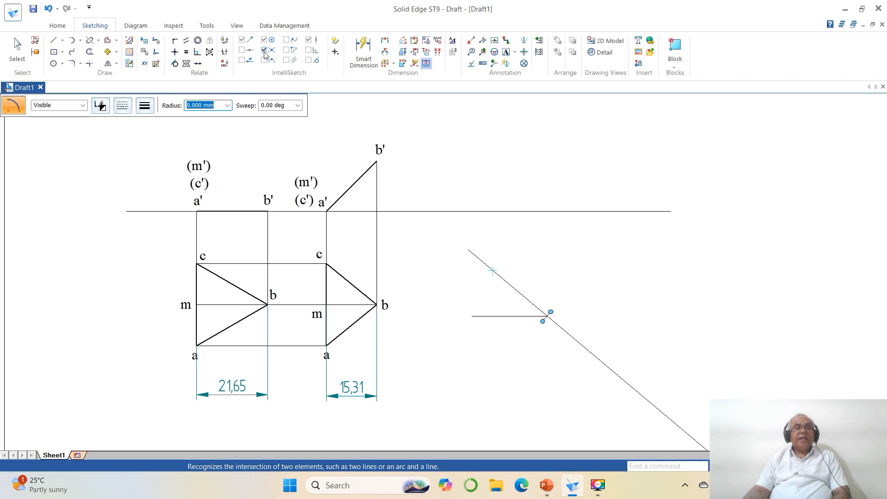
{"action": "left_click", "coordinate": [242, 41]}
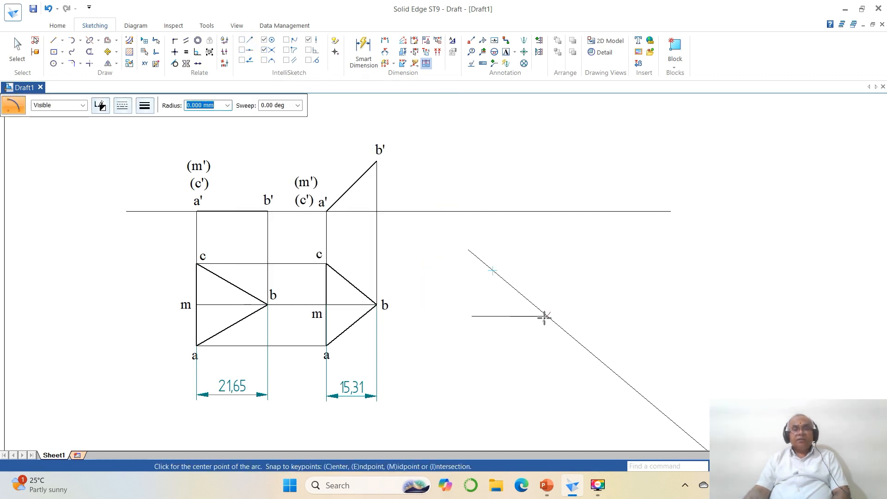
{"action": "left_click", "coordinate": [492, 270]}
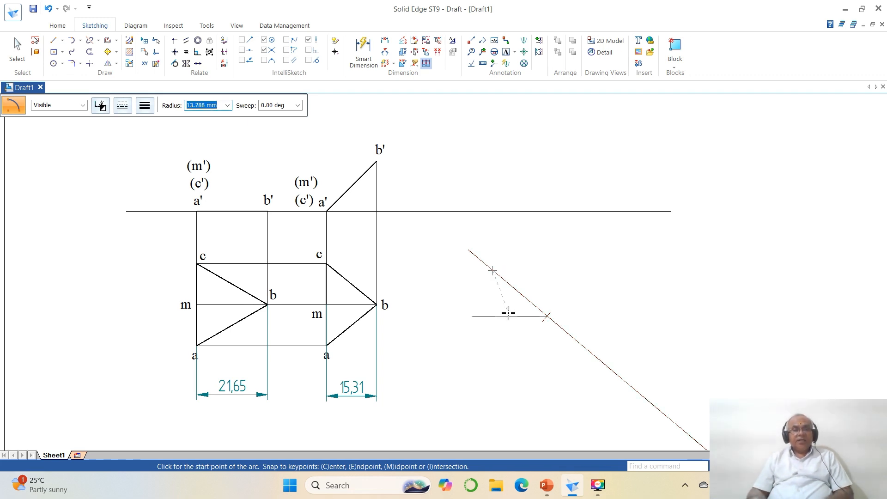
{"action": "type", "text": "1"}
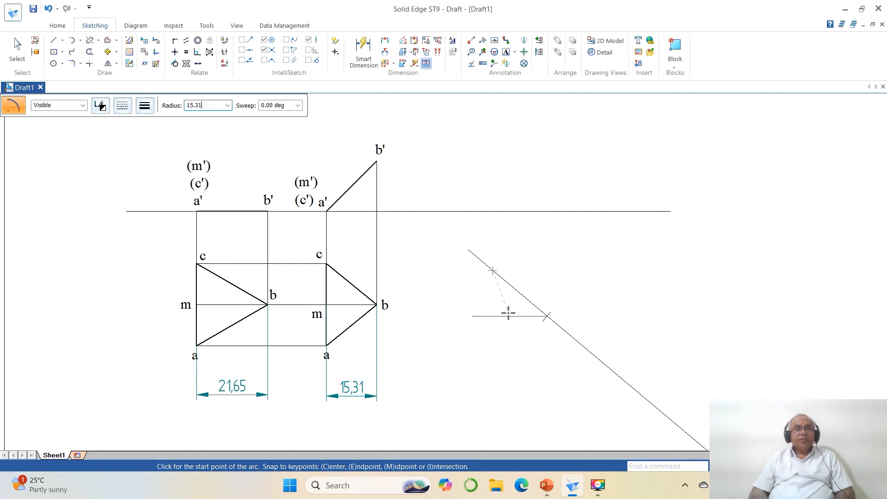
{"action": "type", "text": "5.31"}
{"action": "key", "text": "Tab"}
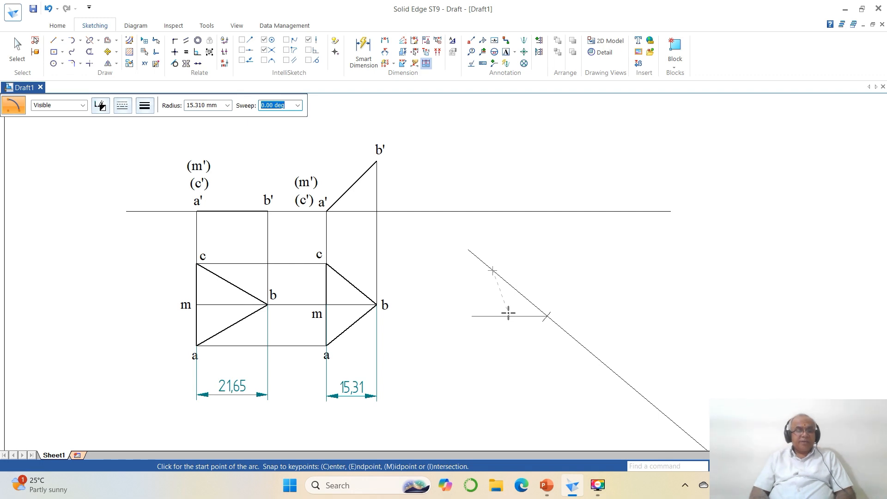
{"action": "type", "text": "1"}
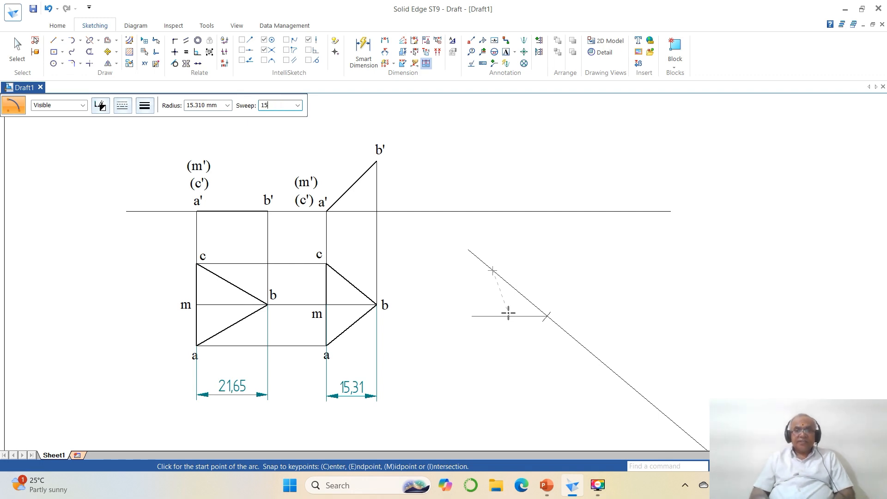
{"action": "type", "text": "5"}
{"action": "key", "text": "Tab"}
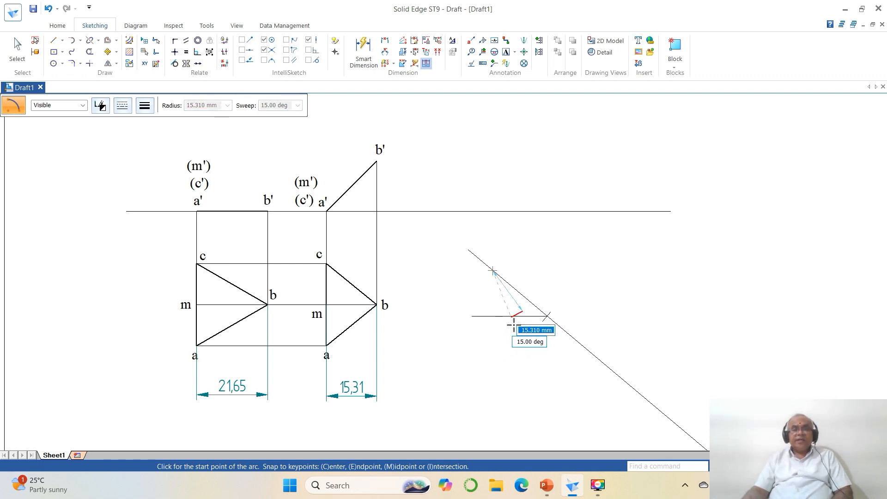
{"action": "left_click", "coordinate": [512, 324]}
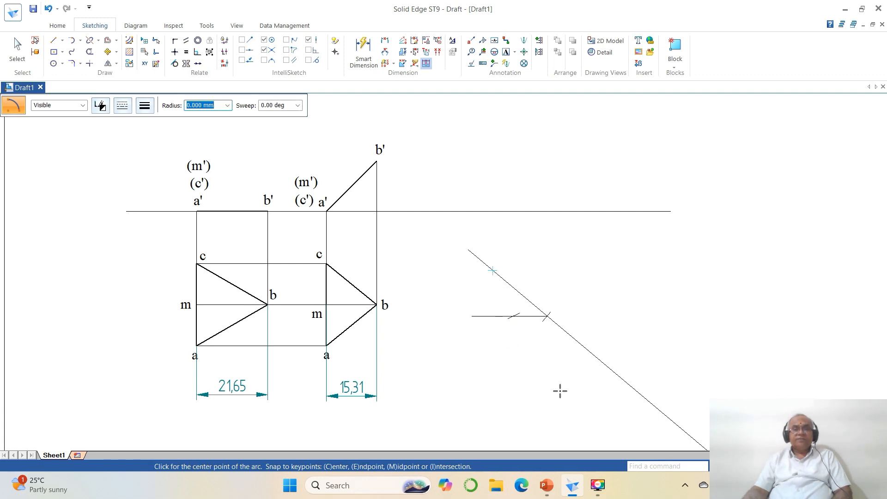
Trim off the lower part of the inclined line beyond the short 21.65 mm radius arc.
{"action": "left_click", "coordinate": [89, 52]}
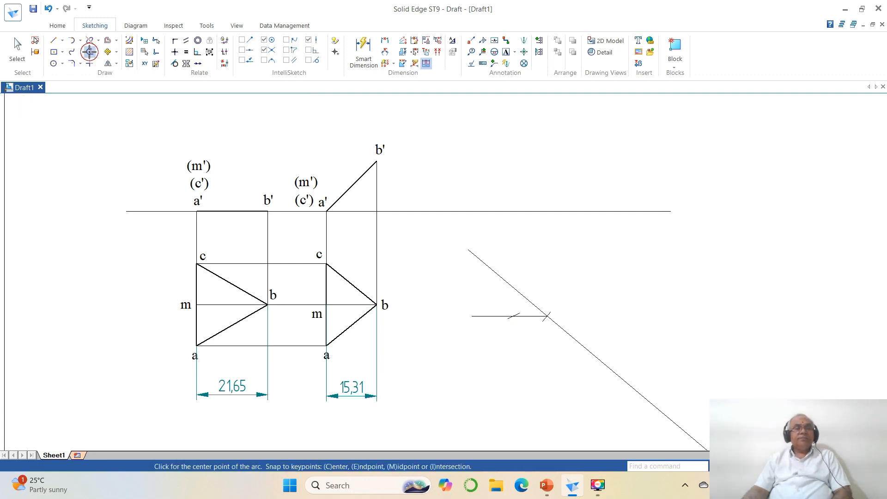
{"action": "left_click", "coordinate": [561, 332]}
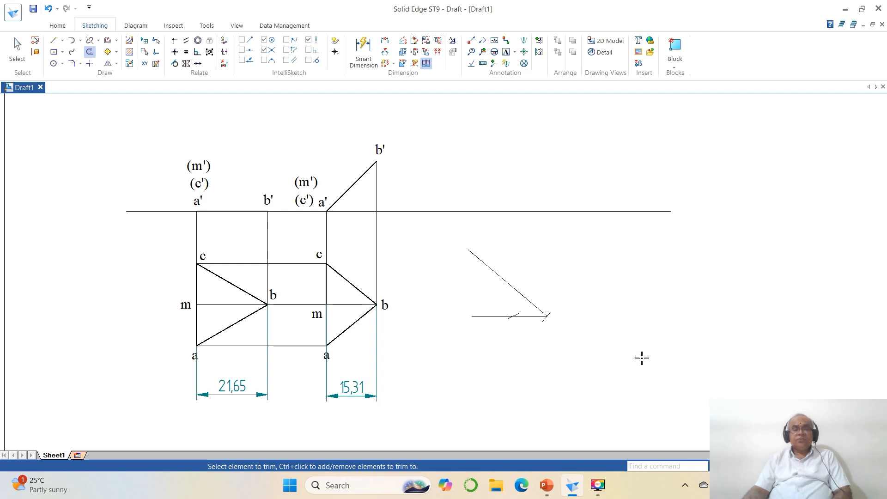
Delete the two horizontal dimensions below the first and second triangles.
{"action": "left_click", "coordinate": [725, 465]}
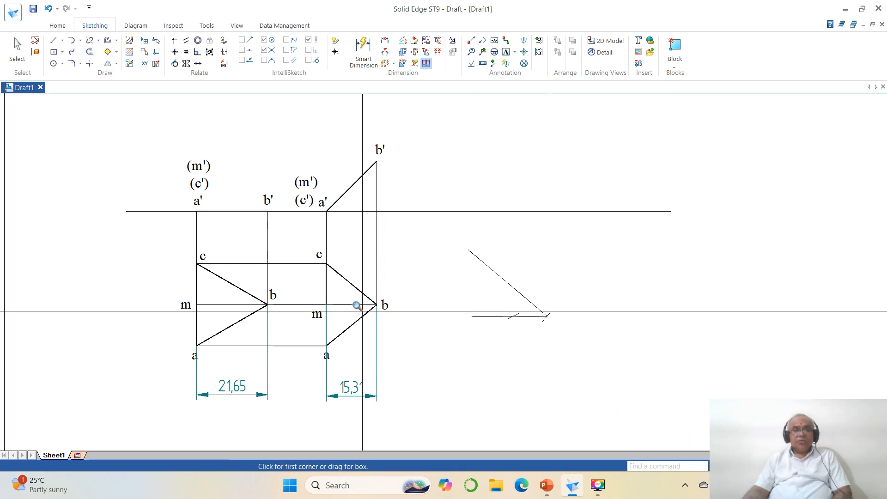
{"action": "left_click", "coordinate": [291, 213]}
{"action": "left_click", "coordinate": [643, 426]}
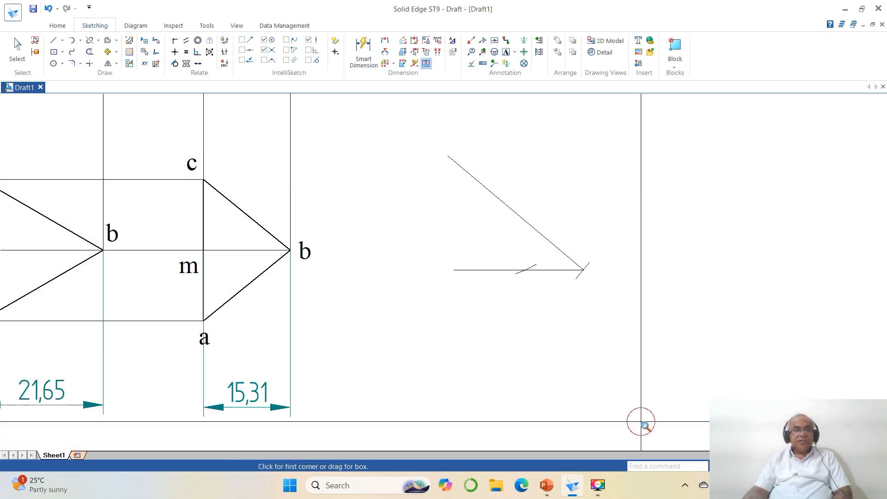
{"action": "left_click", "coordinate": [17, 49]}
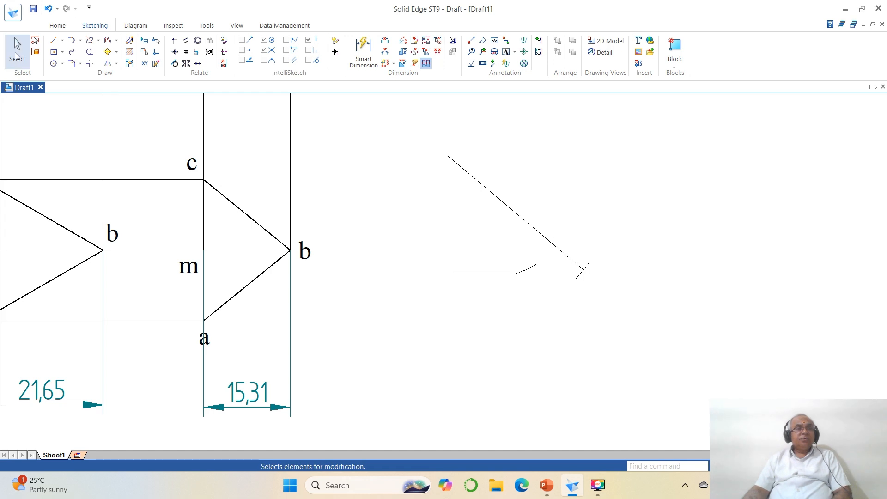
{"action": "left_click", "coordinate": [101, 399]}
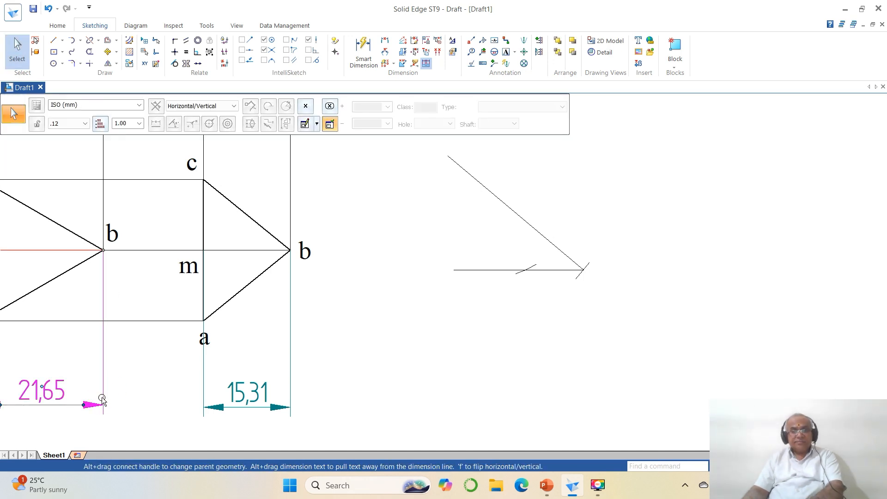
{"action": "key", "text": "Delete"}
{"action": "left_click", "coordinate": [200, 403]}
{"action": "key", "text": "Delete"}
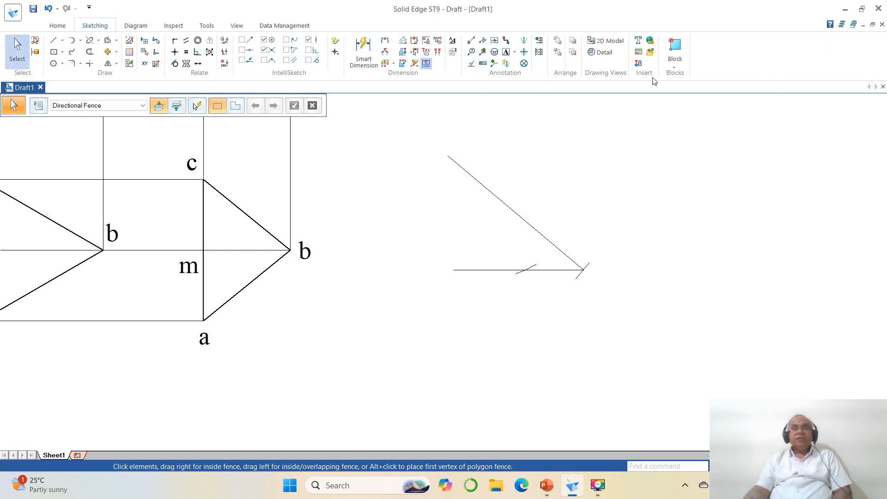
Create a block from the second triangle's three sides and its median.
{"action": "left_click", "coordinate": [675, 64]}
{"action": "left_click", "coordinate": [688, 126]}
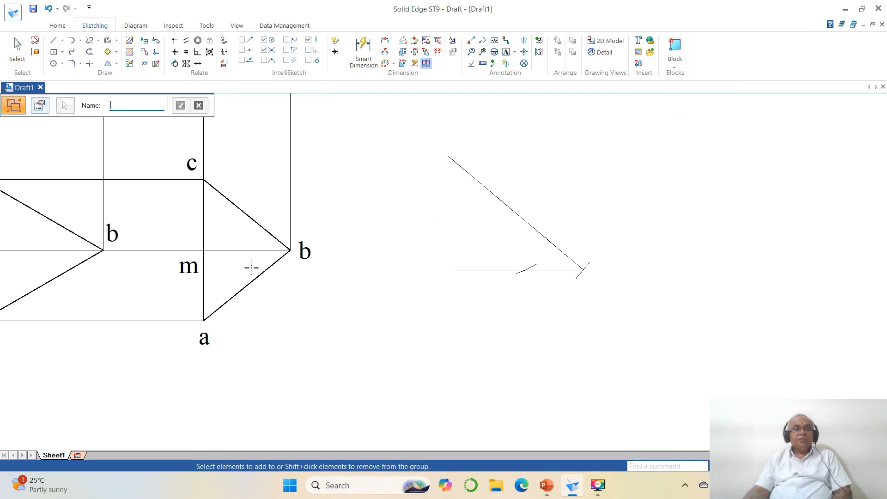
{"action": "left_click", "coordinate": [247, 250]}
{"action": "left_click", "coordinate": [250, 217]}
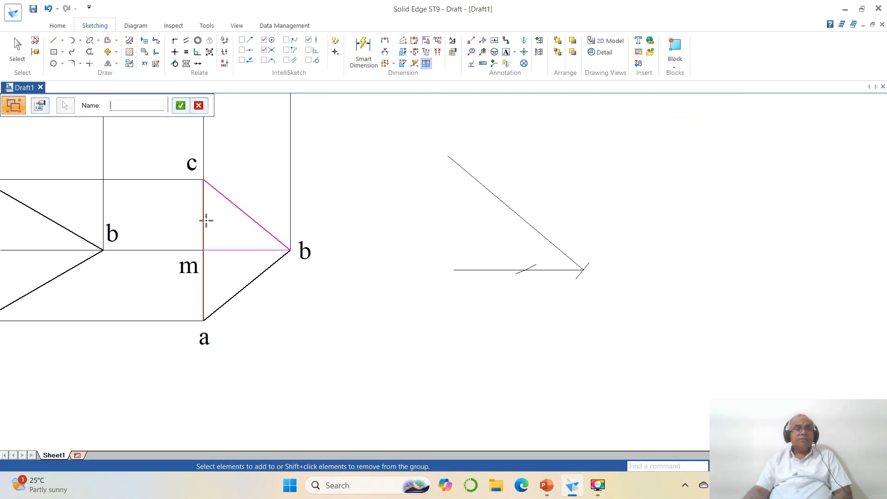
{"action": "left_click", "coordinate": [204, 220]}
{"action": "right_click", "coordinate": [377, 329]}
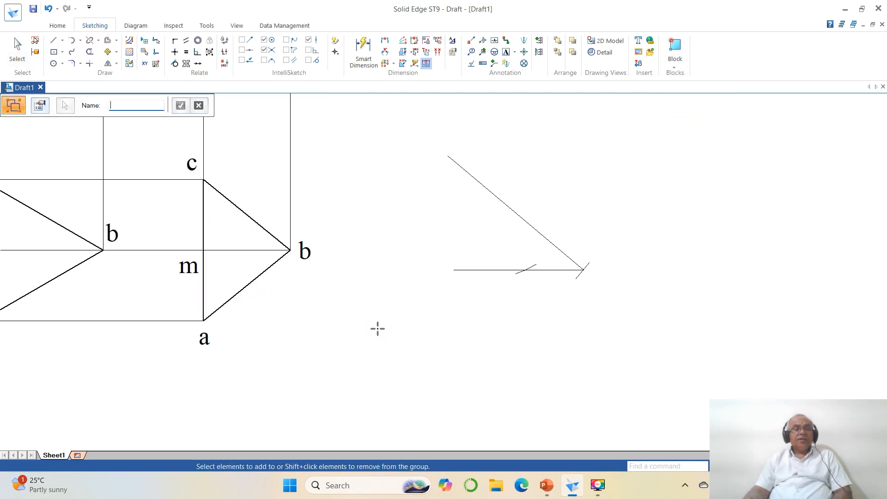
Copy the triangle block from its apex b onto the shared arc centre on the inclined line.
{"action": "left_click", "coordinate": [108, 52]}
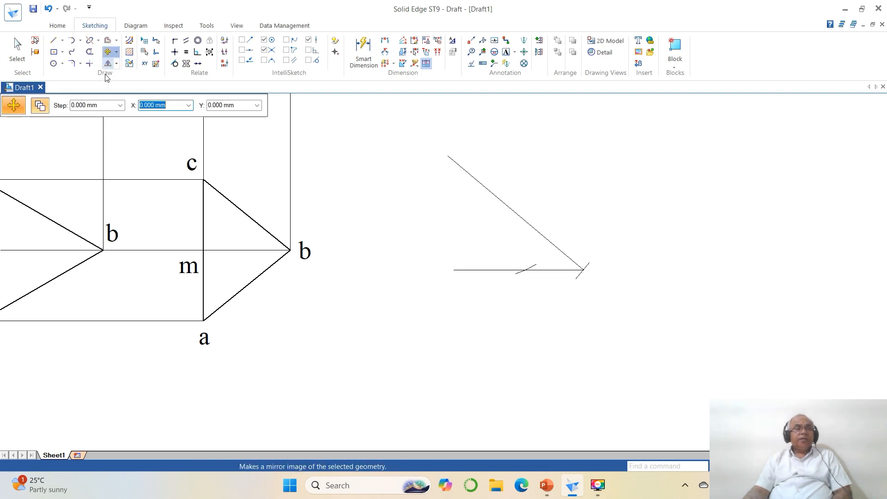
{"action": "left_click", "coordinate": [235, 250]}
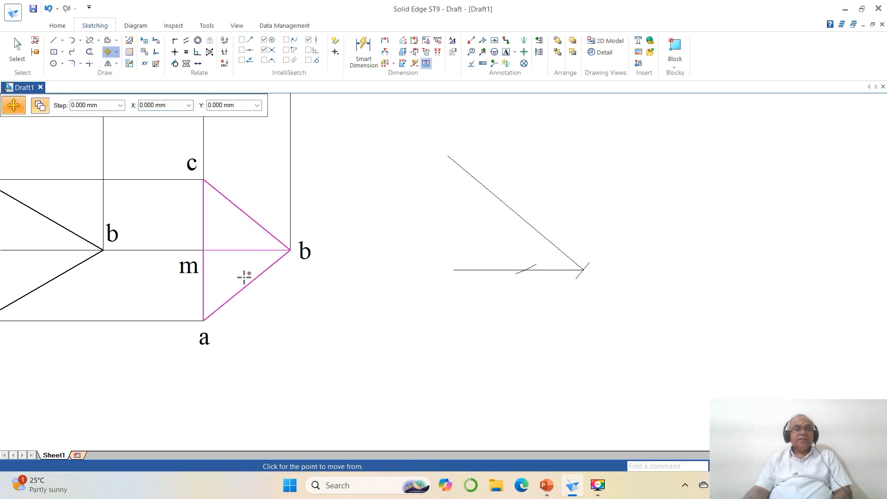
{"action": "left_click", "coordinate": [290, 250]}
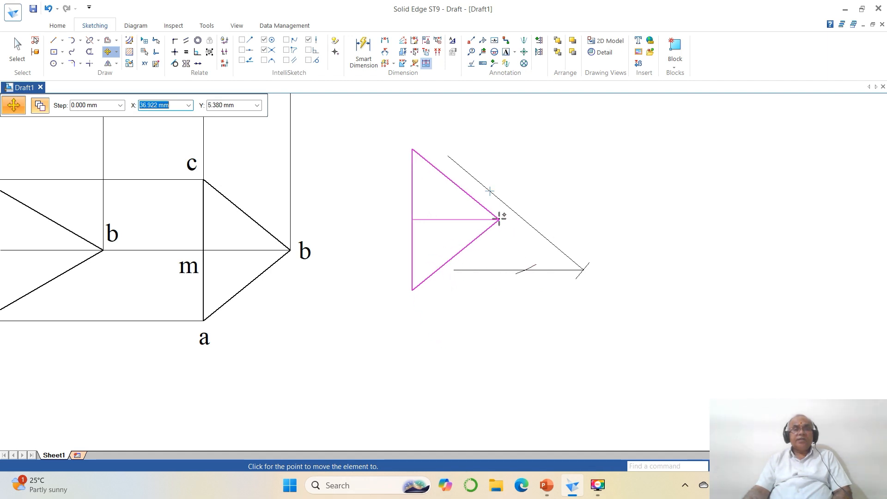
{"action": "left_click", "coordinate": [489, 191]}
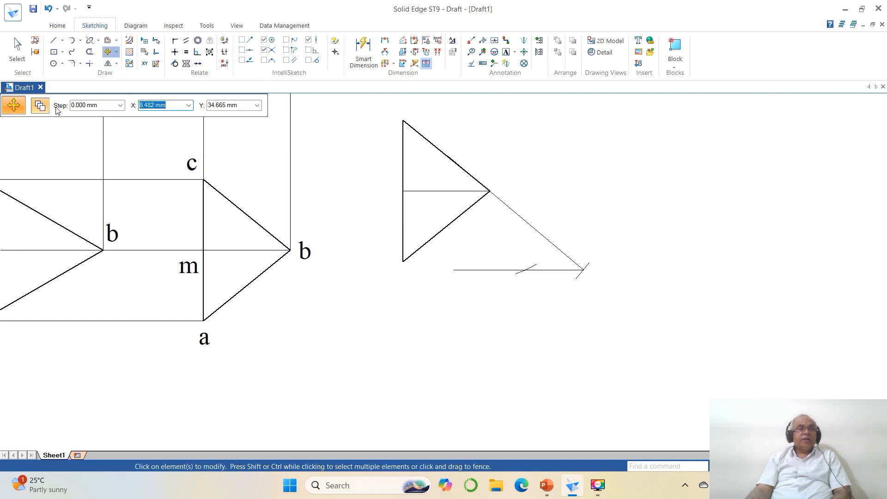
Try rotating the copied triangle about its apex to bring the median's end to the arc's crossing on the horizontal line, and undo it.
{"action": "left_click", "coordinate": [117, 52]}
{"action": "left_click", "coordinate": [125, 77]}
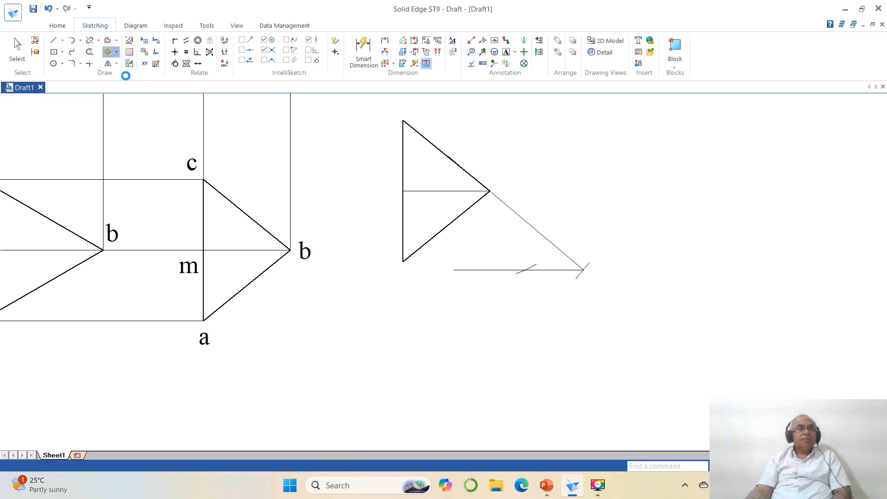
{"action": "left_click", "coordinate": [453, 192]}
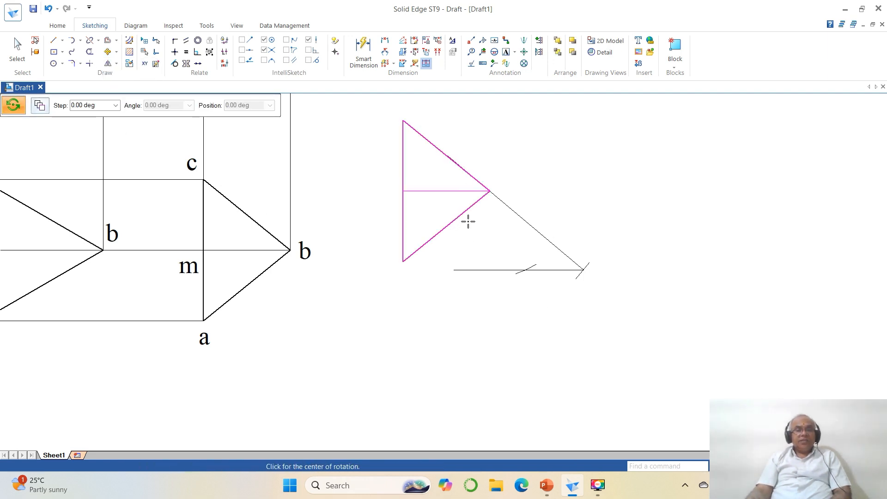
{"action": "left_click", "coordinate": [489, 191]}
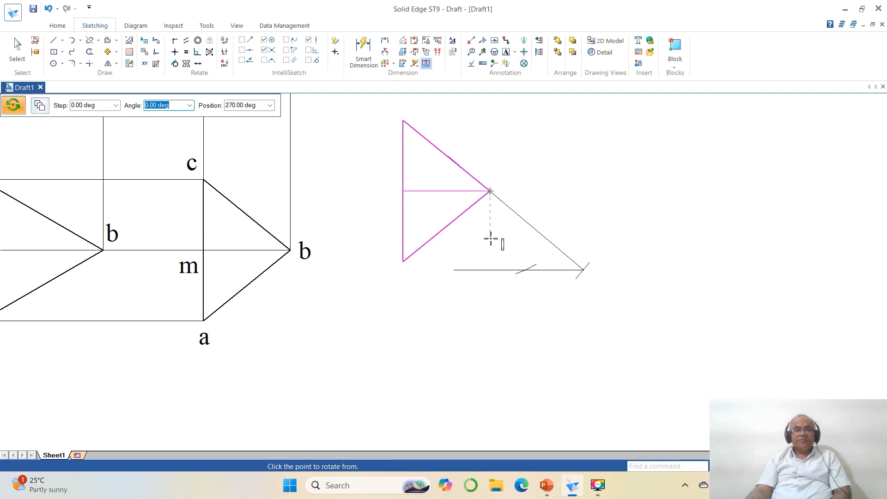
{"action": "left_click", "coordinate": [402, 188]}
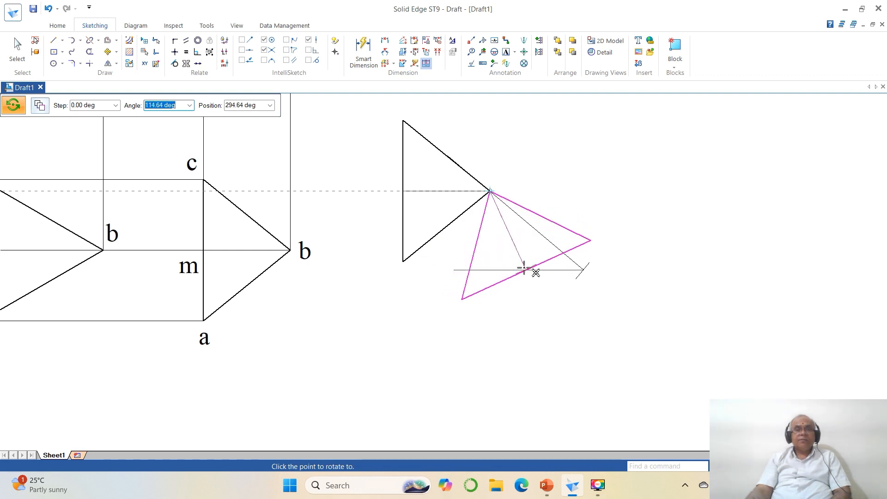
{"action": "left_click", "coordinate": [523, 268]}
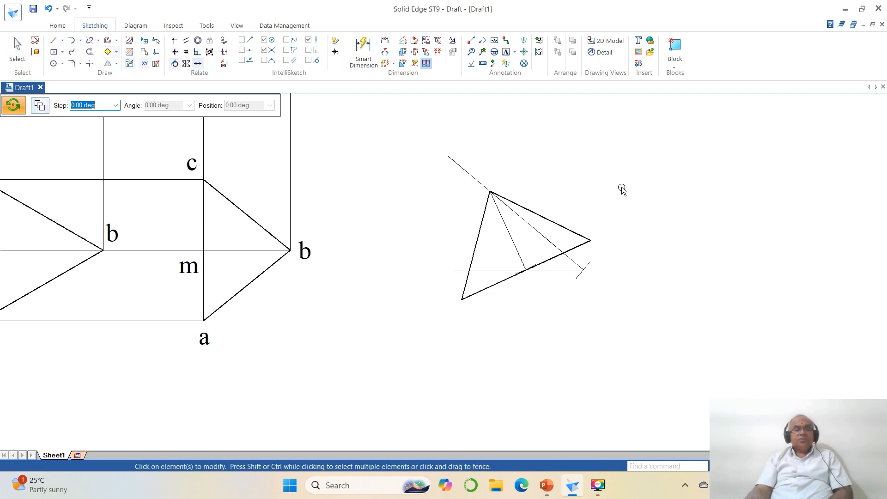
{"action": "key", "text": "ctrl+z"}
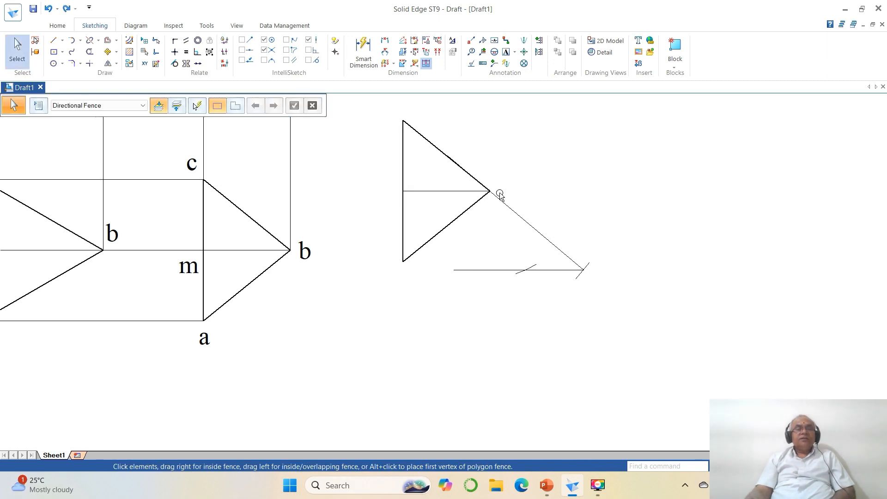
Rotate the copied triangle block about its apex until the median's end meets the arc's crossing on the horizontal line.
{"action": "left_click", "coordinate": [108, 52]}
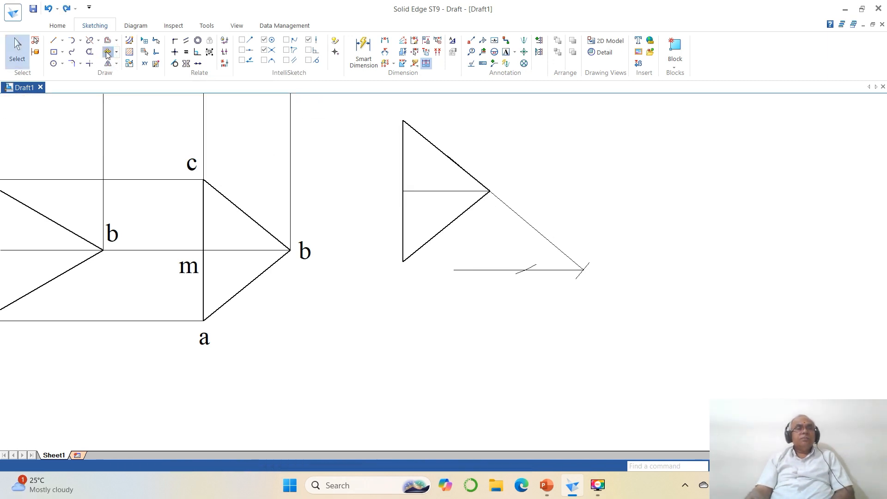
{"action": "left_click", "coordinate": [116, 51]}
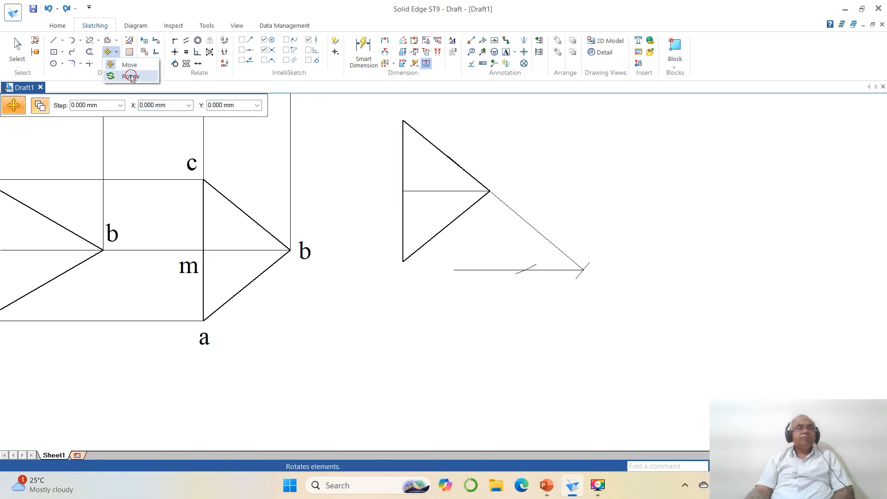
{"action": "left_click", "coordinate": [131, 75]}
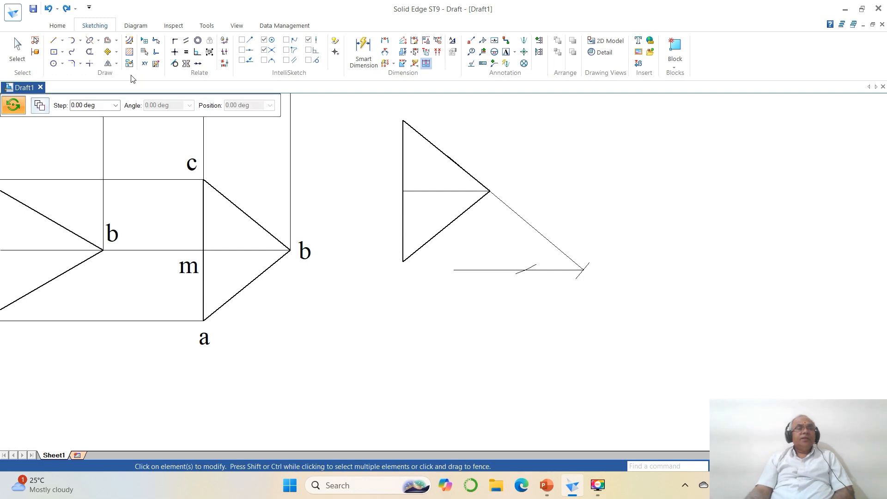
{"action": "left_click", "coordinate": [445, 192]}
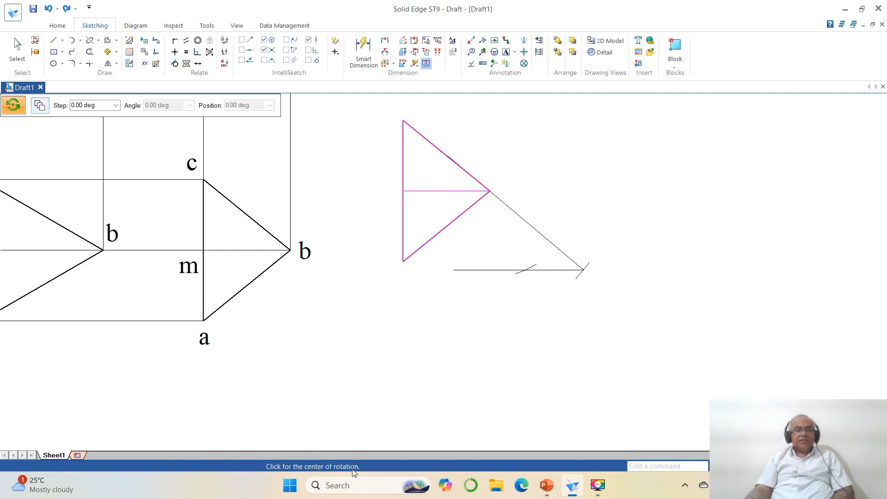
{"action": "left_click", "coordinate": [490, 190]}
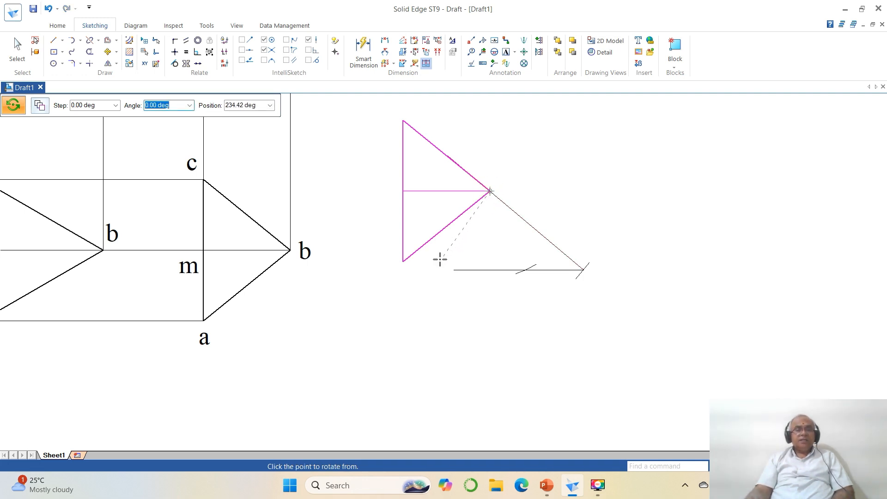
{"action": "left_click", "coordinate": [402, 189]}
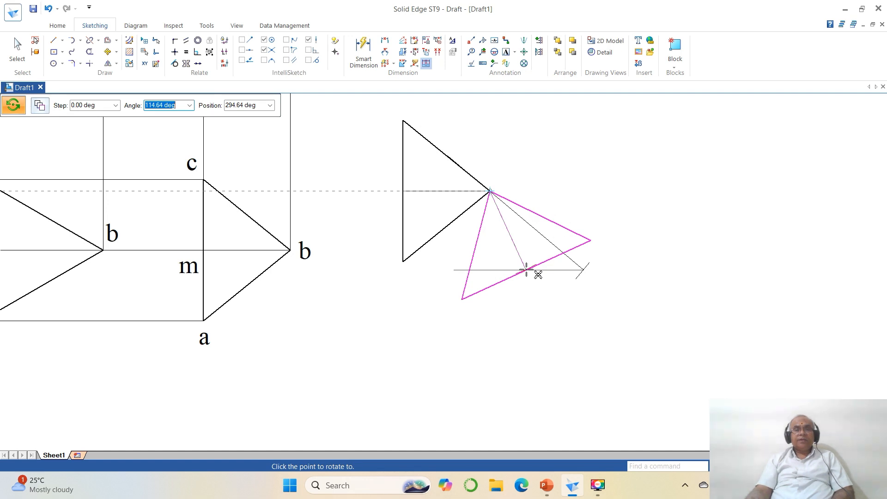
{"action": "left_click", "coordinate": [527, 270]}
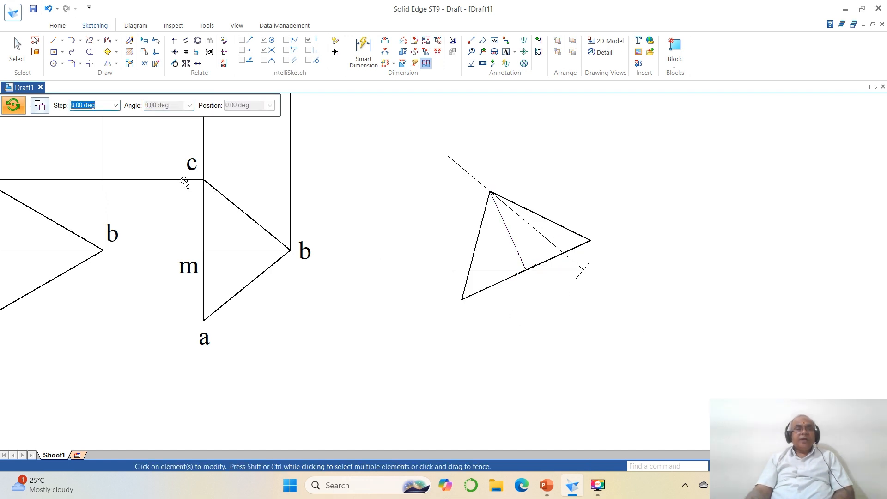
Split the horizontal line beneath the rotated triangle within its short overhang before the arc crossing, and delete the outer segment.
{"action": "left_click", "coordinate": [90, 40]}
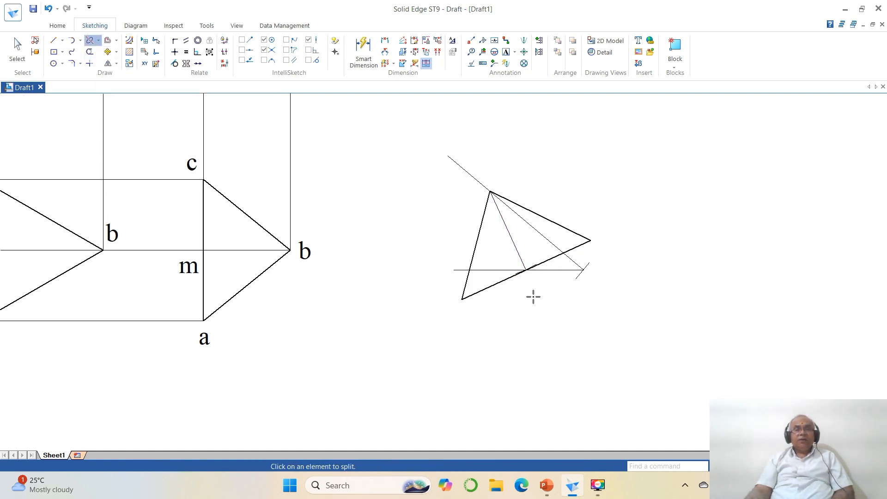
{"action": "left_click", "coordinate": [502, 269]}
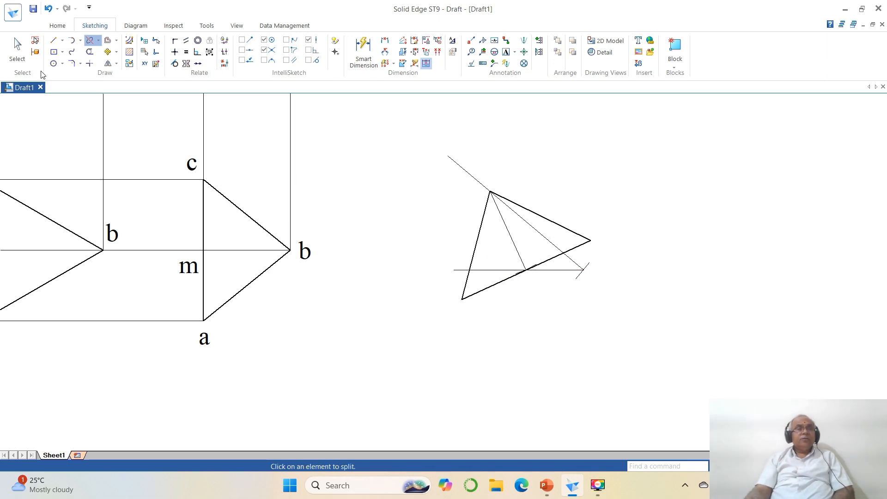
{"action": "left_click", "coordinate": [18, 56]}
{"action": "left_click", "coordinate": [484, 270]}
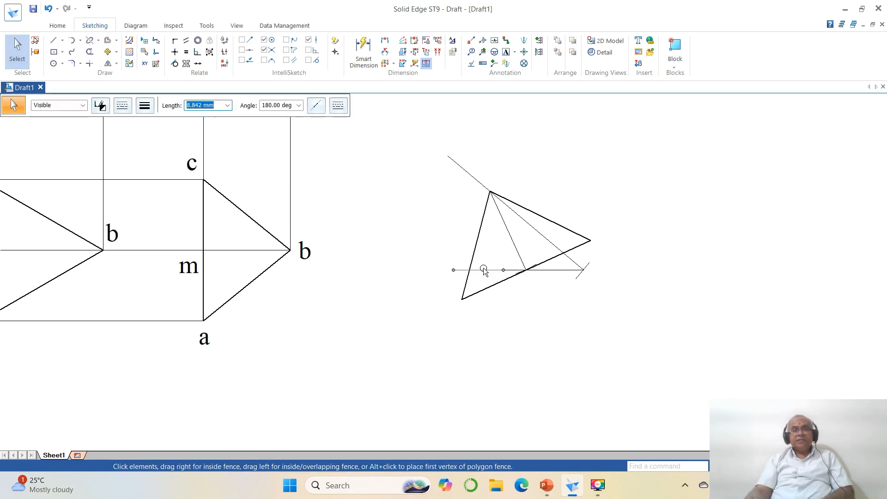
{"action": "key", "text": "Delete"}
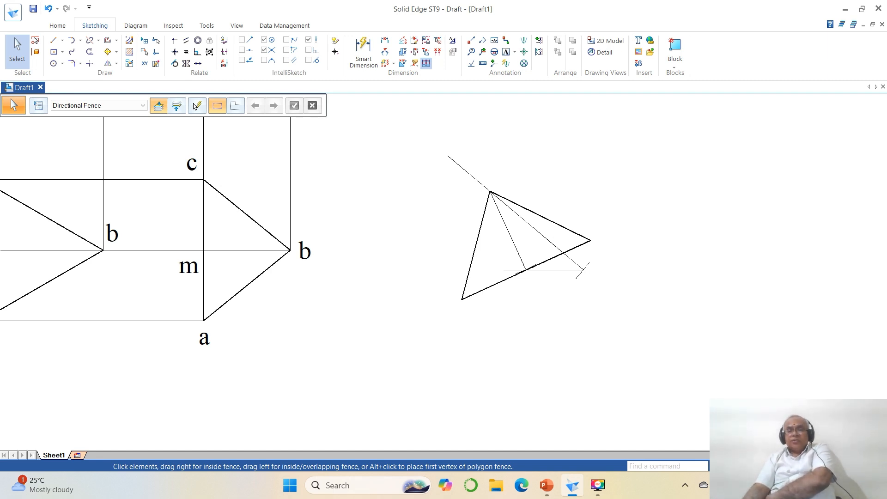
Move the rotated triangle with its construction lines and arcs, without copying, closer to the reference line and the second triangle.
{"action": "key", "text": "ctrl+shift+a"}
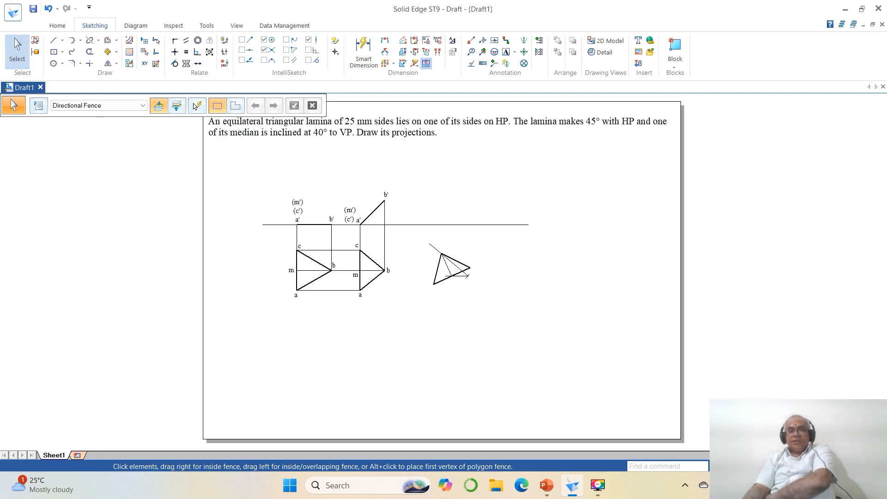
{"action": "key", "text": "alt+z"}
{"action": "left_click", "coordinate": [312, 170]}
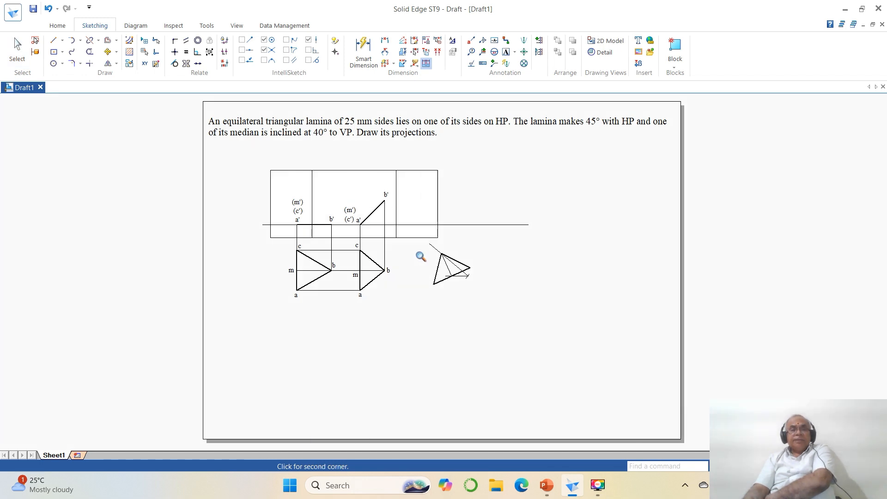
{"action": "left_click", "coordinate": [570, 349]}
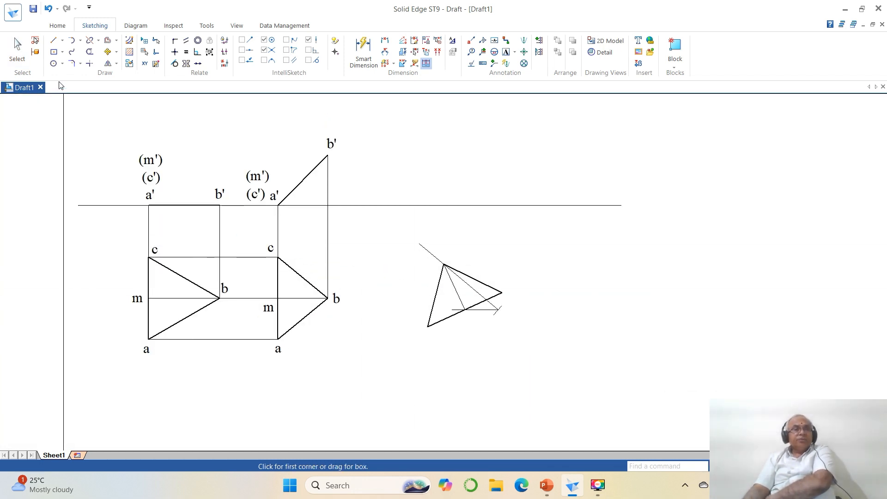
{"action": "left_click", "coordinate": [107, 51]}
{"action": "left_click", "coordinate": [40, 107]}
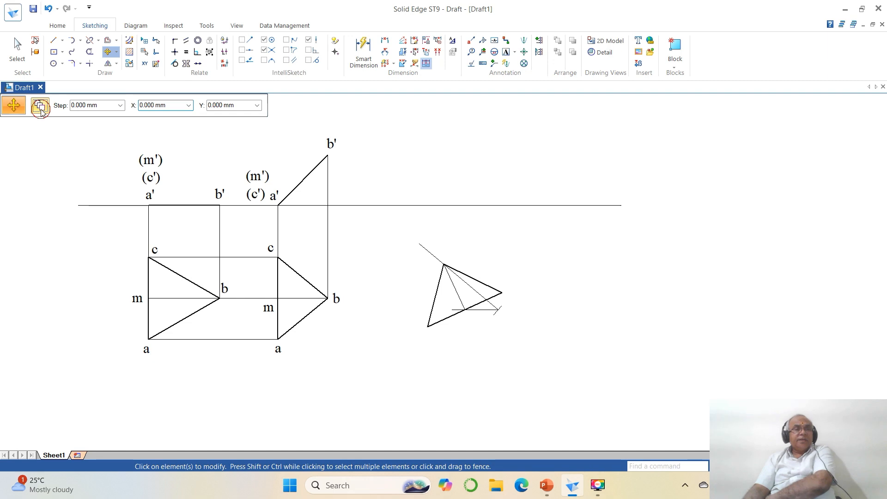
{"action": "left_click_drag", "start_coordinate": [386, 184], "coordinate": [549, 355]}
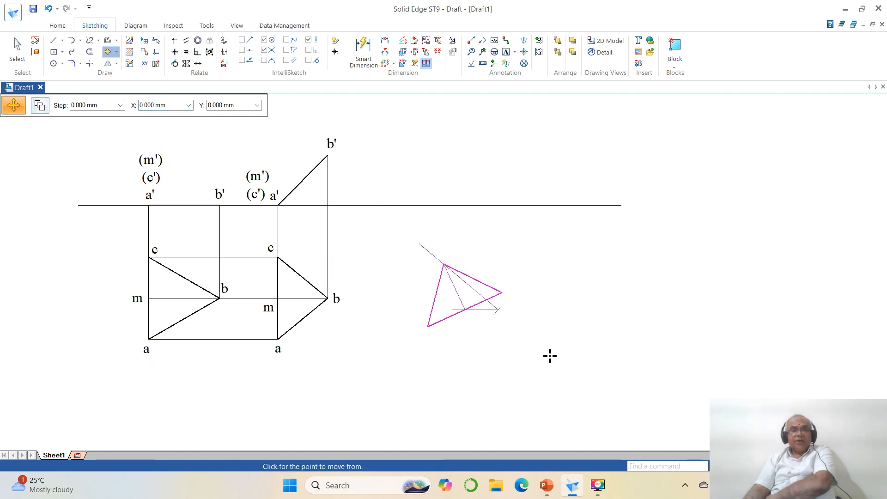
{"action": "left_click", "coordinate": [516, 324]}
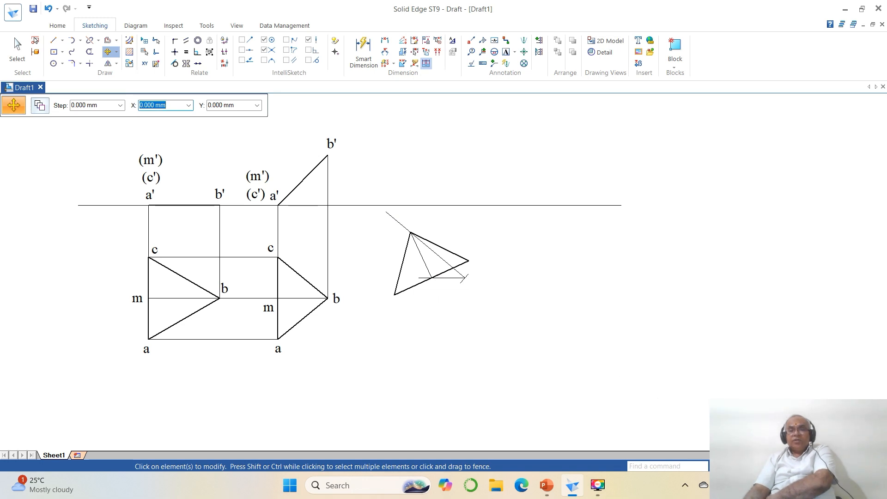
Copy the second triangle's label b to just above the rotated triangle's apex.
{"action": "left_click", "coordinate": [231, 120]}
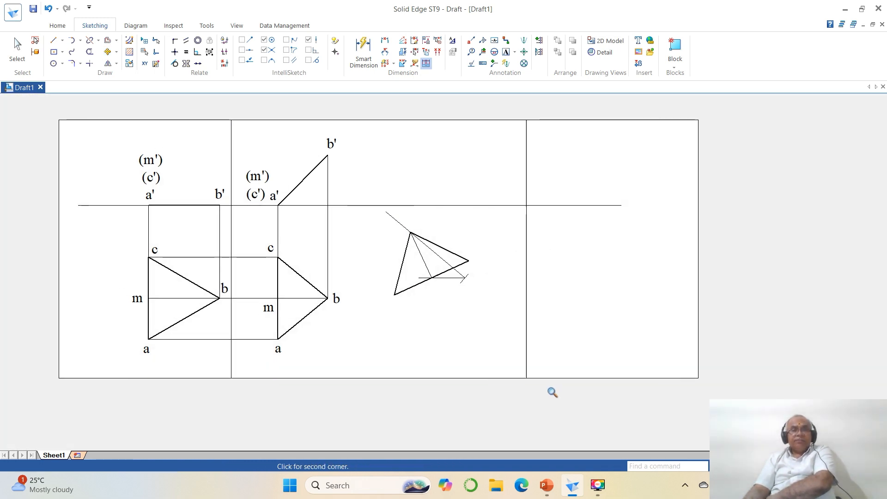
{"action": "left_click", "coordinate": [610, 406]}
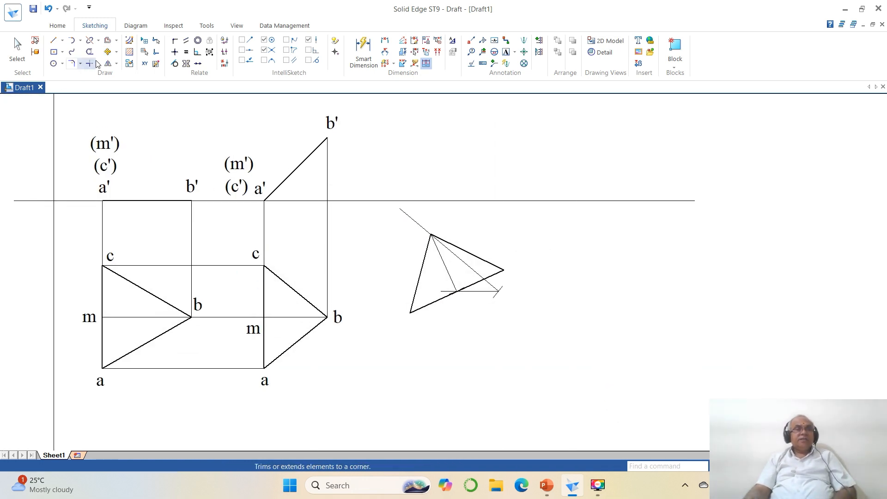
{"action": "left_click", "coordinate": [107, 51]}
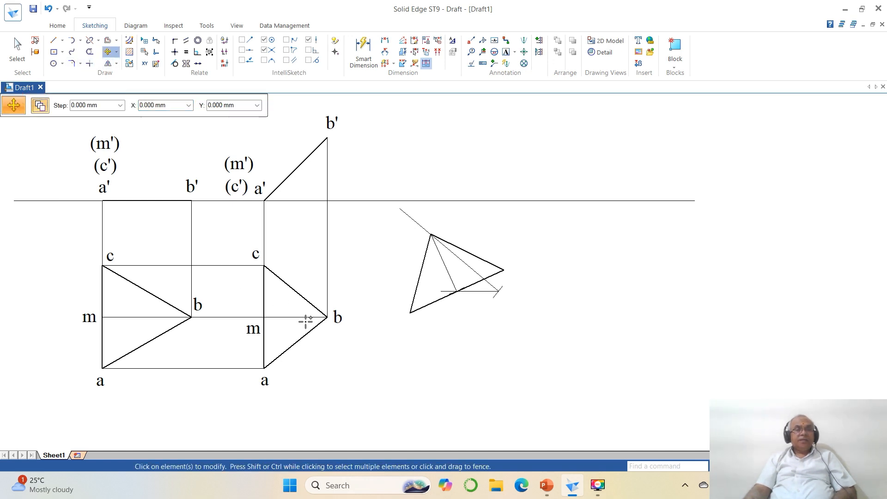
{"action": "left_click", "coordinate": [337, 325]}
{"action": "left_click", "coordinate": [358, 375]}
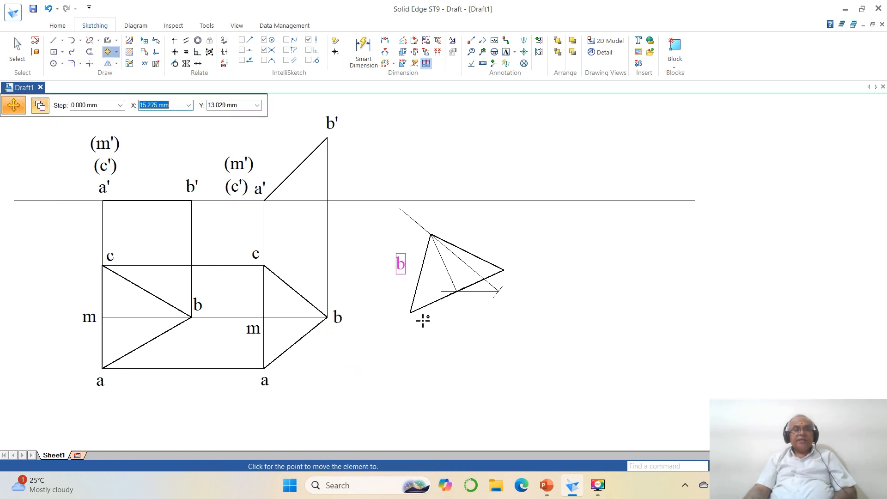
{"action": "left_click", "coordinate": [459, 285]}
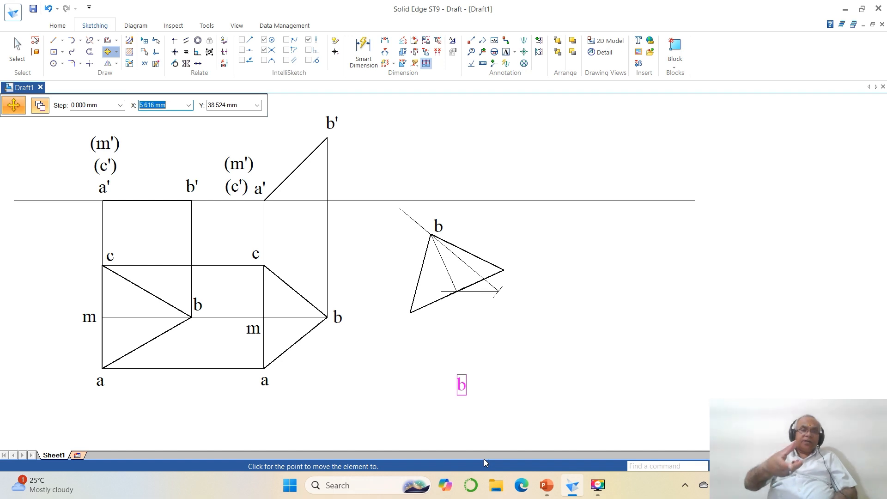
{"action": "key", "text": "Escape"}
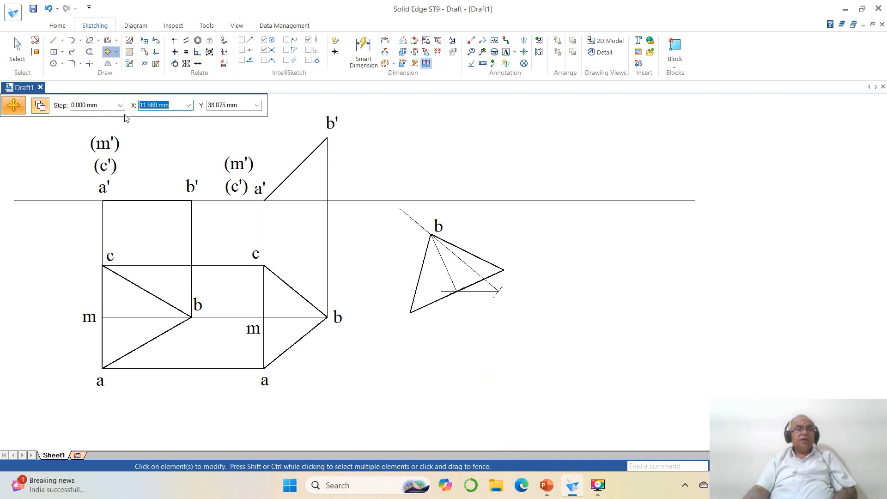
Copy the second triangle's labels a, c and m to the rotated triangle's right corner, lower-left corner and median end.
{"action": "left_click", "coordinate": [264, 381]}
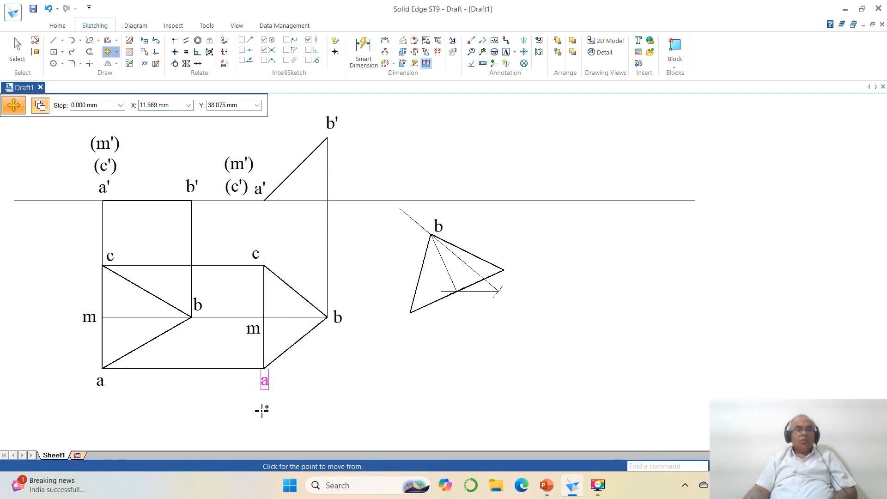
{"action": "left_click", "coordinate": [259, 411]}
{"action": "left_click", "coordinate": [507, 302]}
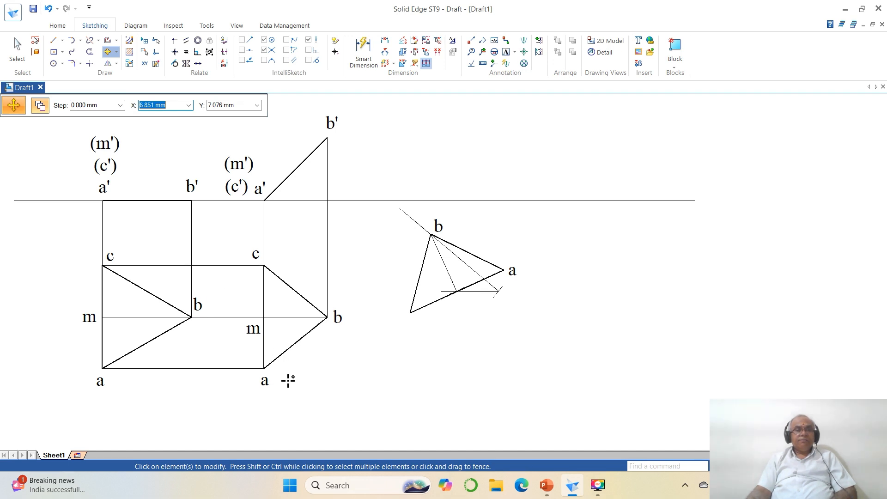
{"action": "left_click", "coordinate": [253, 253]}
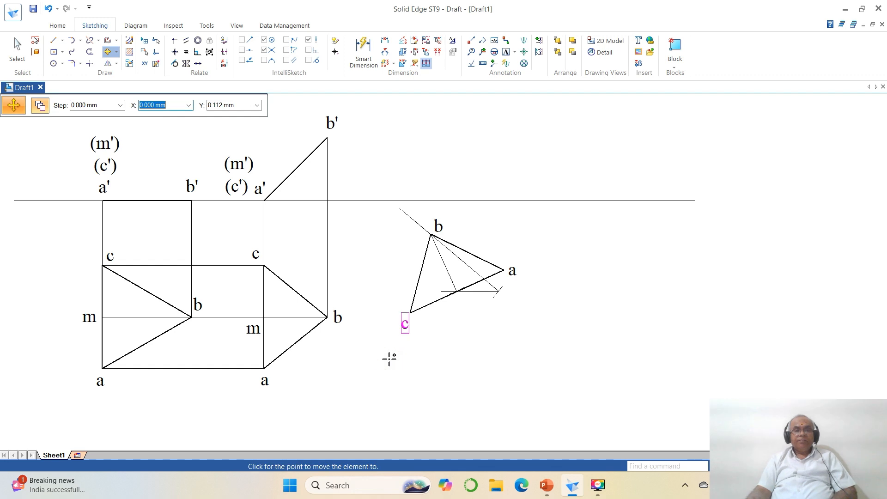
{"action": "left_click", "coordinate": [388, 358]}
{"action": "left_click", "coordinate": [254, 329]}
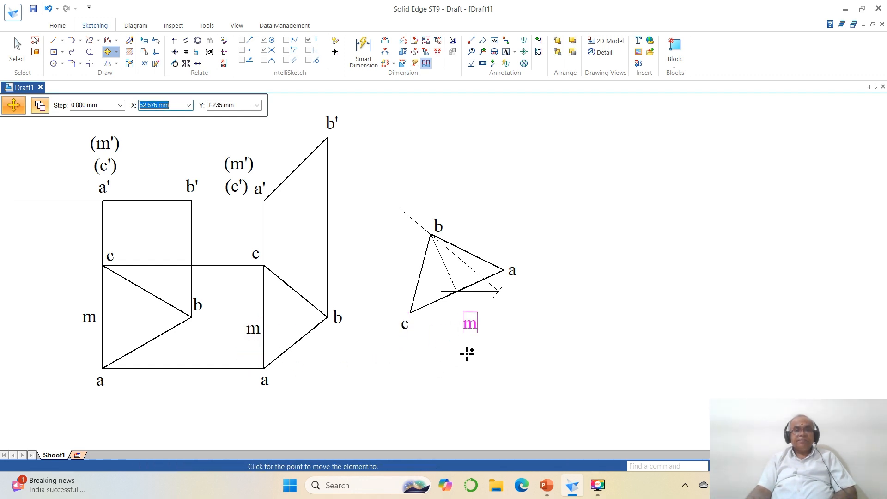
{"action": "left_click", "coordinate": [461, 337]}
{"action": "right_click", "coordinate": [536, 388]}
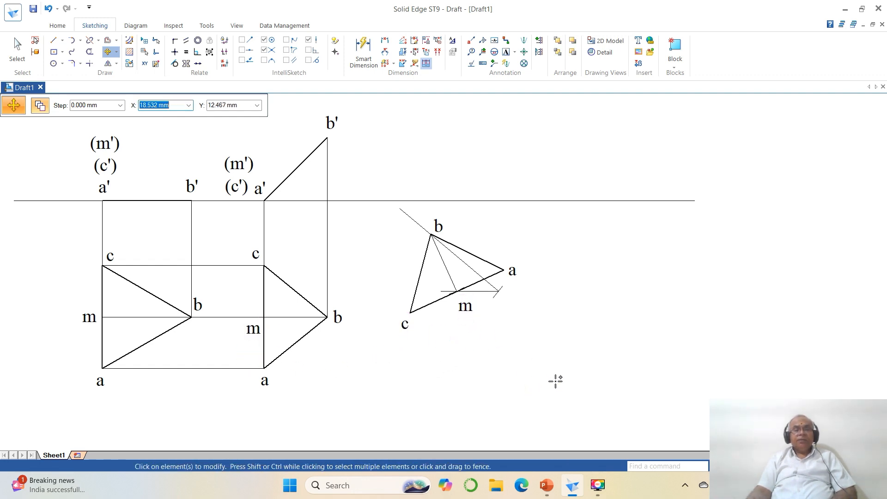
{"action": "left_click", "coordinate": [716, 466]}
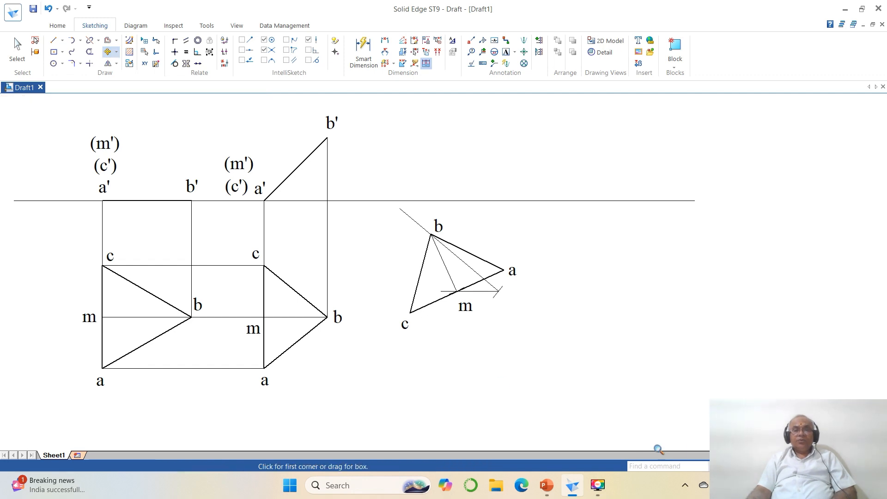
{"action": "left_click", "coordinate": [210, 109]}
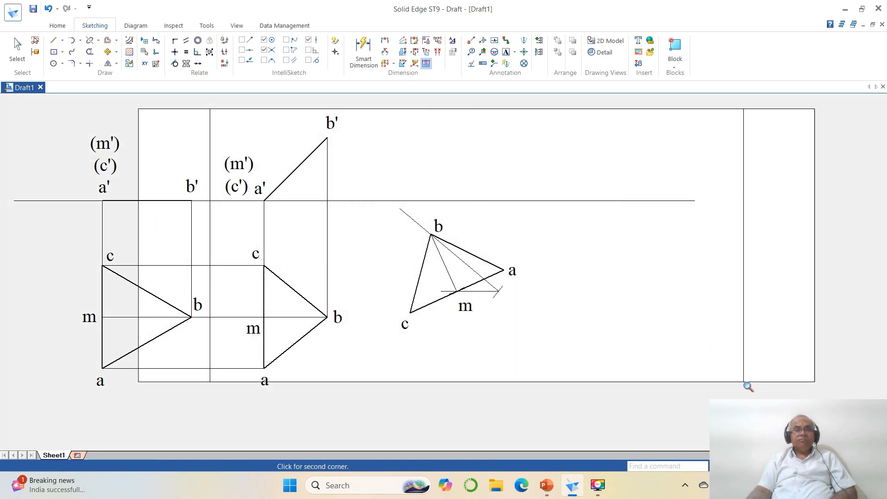